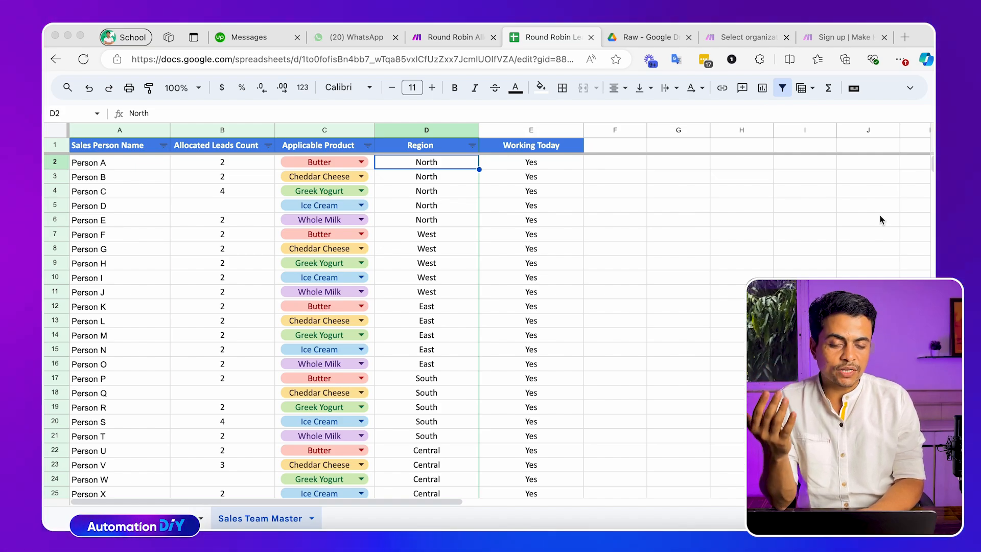
- Clear all salesperson records in A2:E27 of the Sales Team Master sheet, keeping the header row
left_click(115, 167)
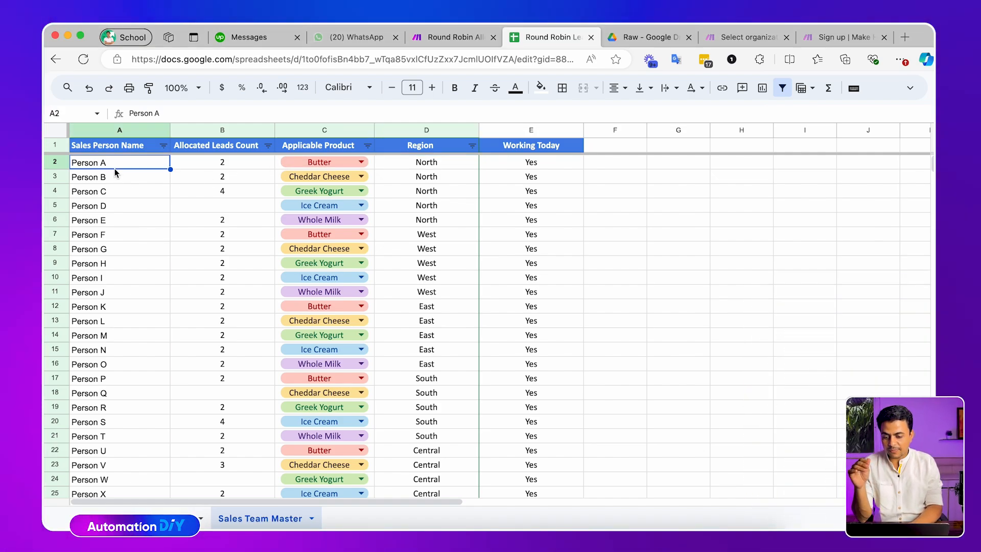
key("ctrl+shift+Right")
key("ctrl+shift+Down")
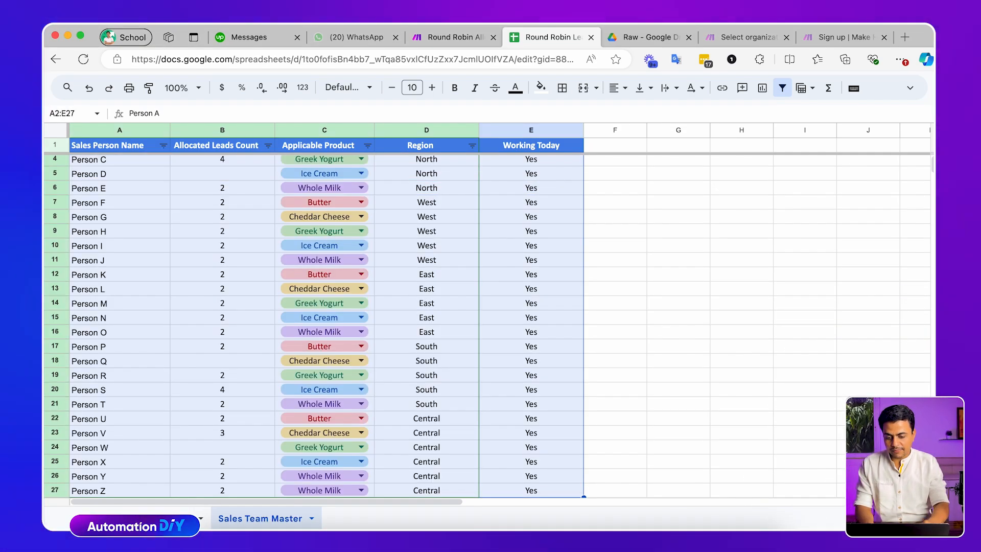
key("Delete")
key("ctrl+Up")
key("Down")
key("Down")
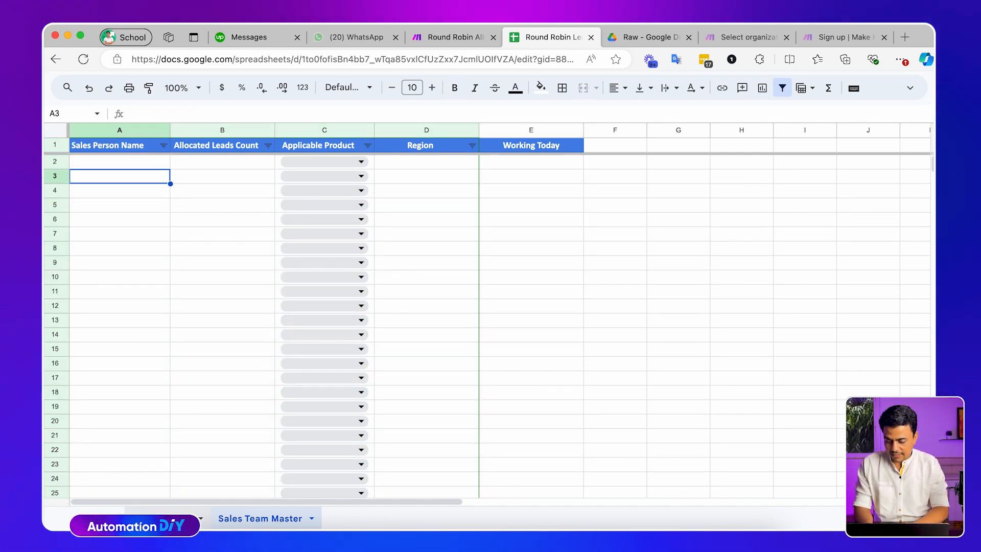
- Clear every lead record from row 3 downward on the leads sheet, keeping the header and the placeholder row
left_click(156, 518)
left_click(173, 280)
key("super+Left")
key("super+Up")
key("Down")
key("Down")
key("super+shift+Right")
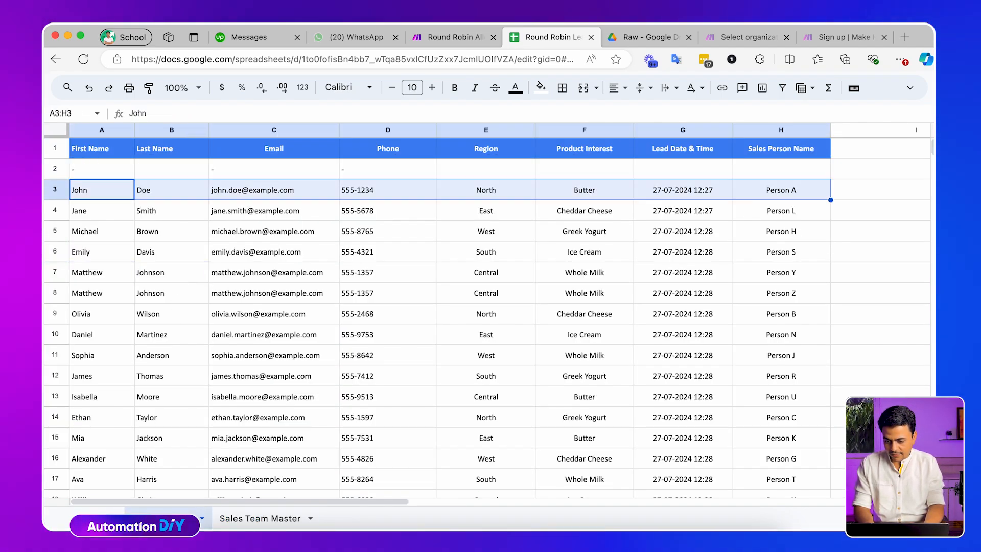
key("shift+space")
key("super+shift+Down")
key("Delete")
key("super+Up")
key("super+Up")
key("Down")
key("Down")
key("Down")
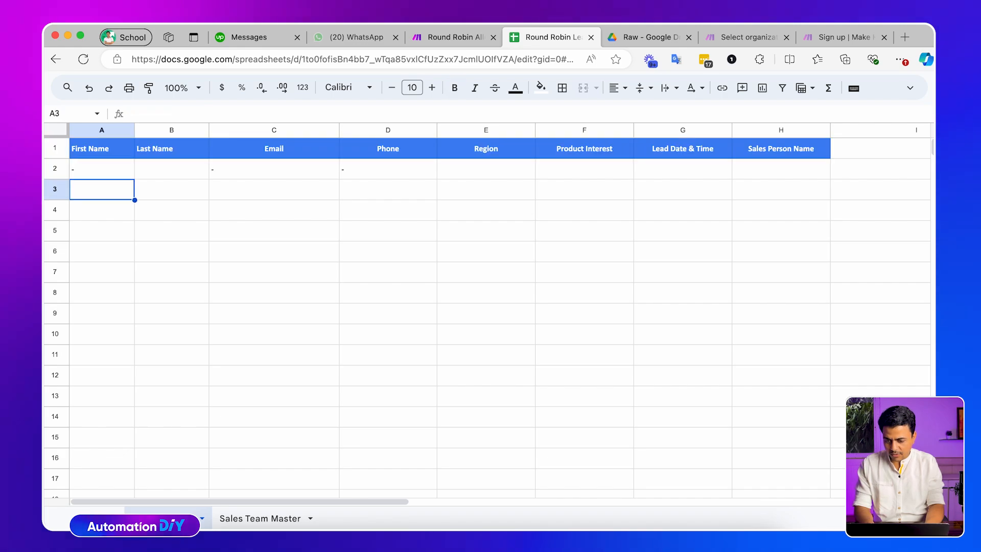
left_click(92, 199)
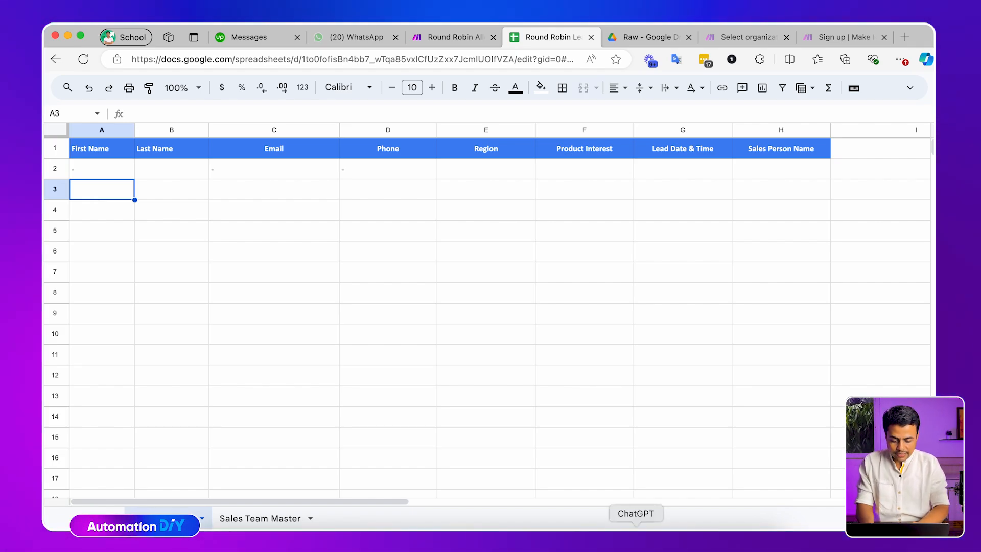
- Switch to ChatGPT and start a prompt reading "generate a data for the following table structure of Sales People Master" in the Dummy Data JSON Output chat
left_click(636, 537)
scroll(453, 298, "up", 20)
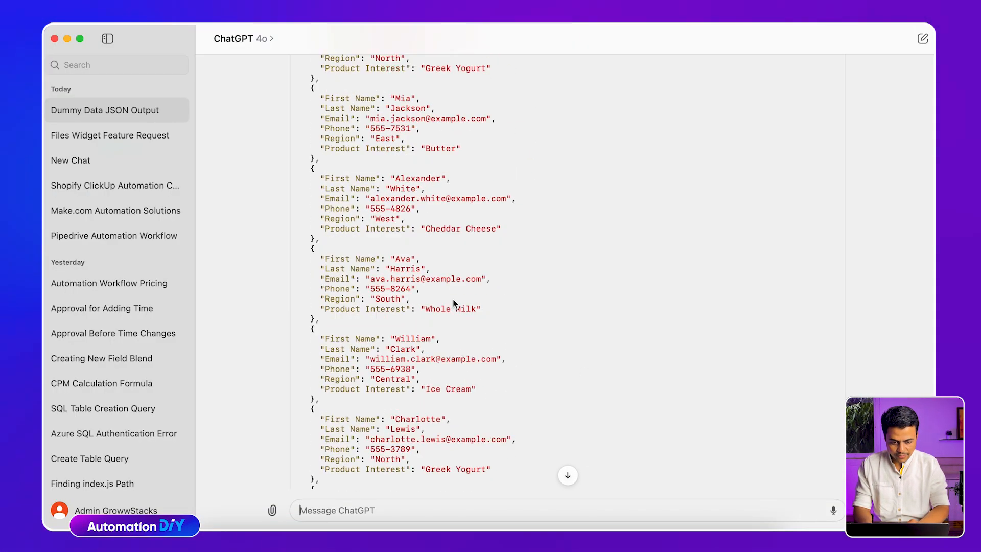
scroll(422, 302, "down", 20)
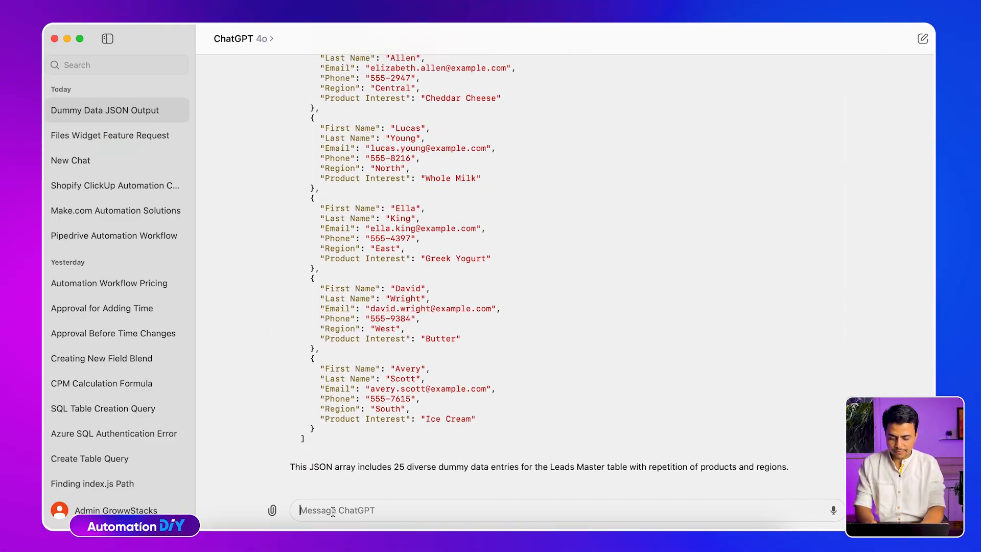
type("generate a data")
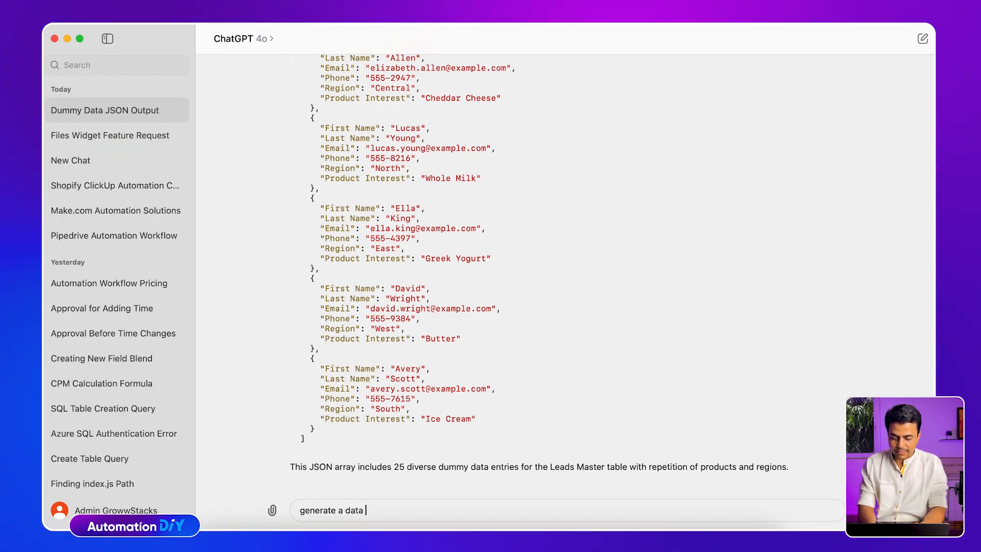
type("for the following t")
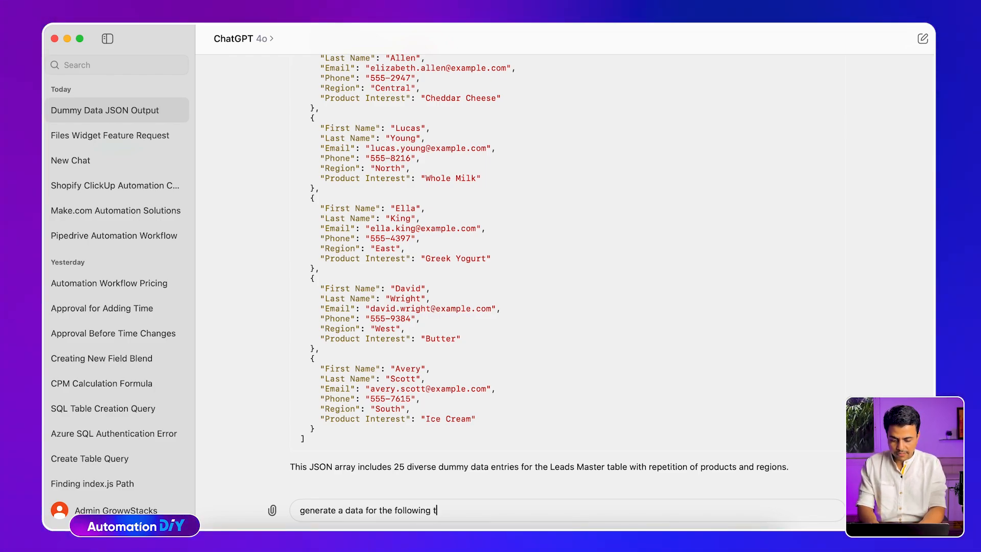
type("able str")
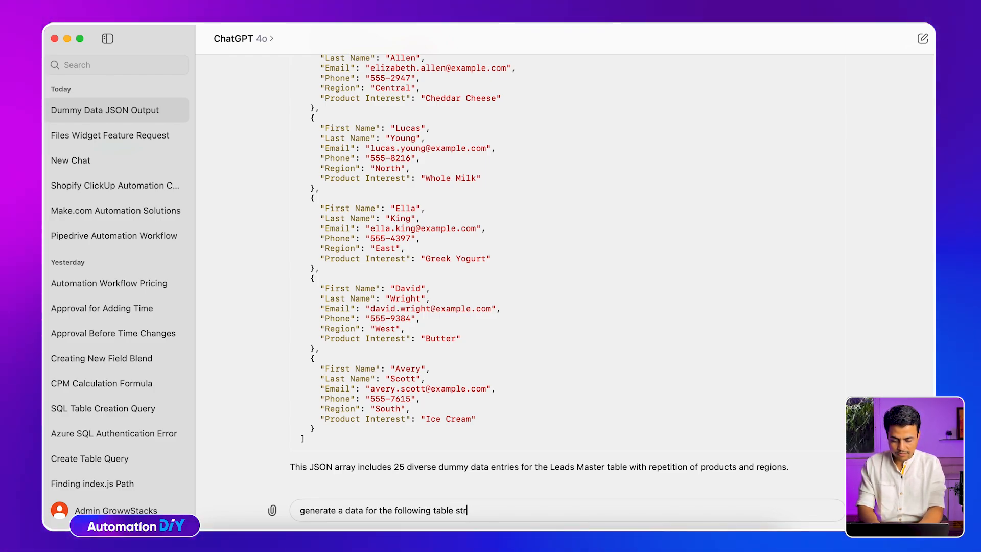
type("ucture ")
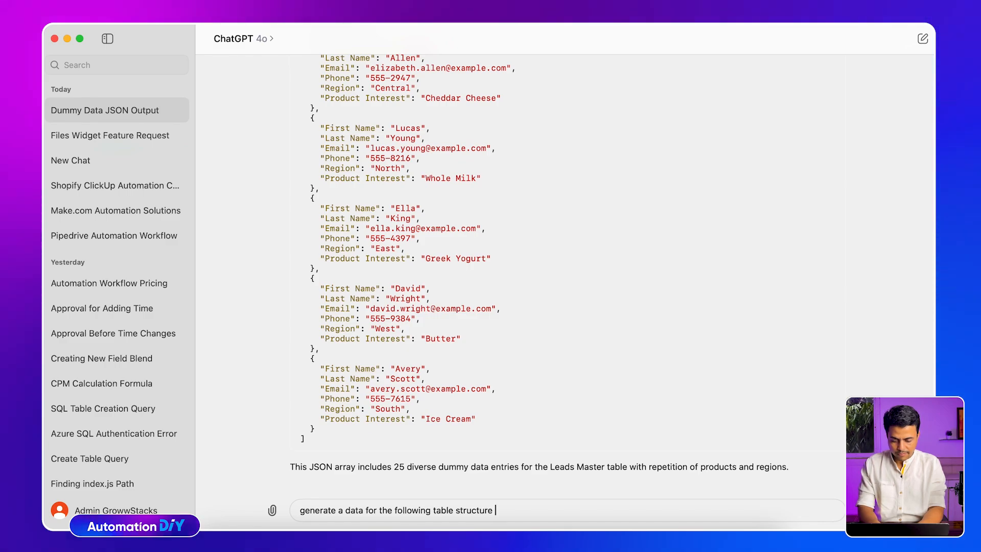
type("of Sales People Ma")
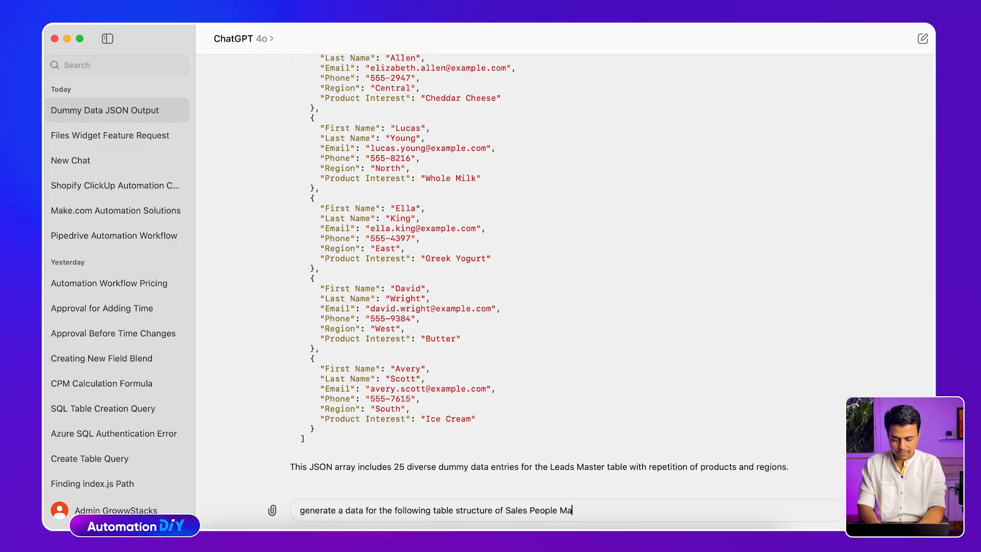
type("ster")
key("shift+Return")
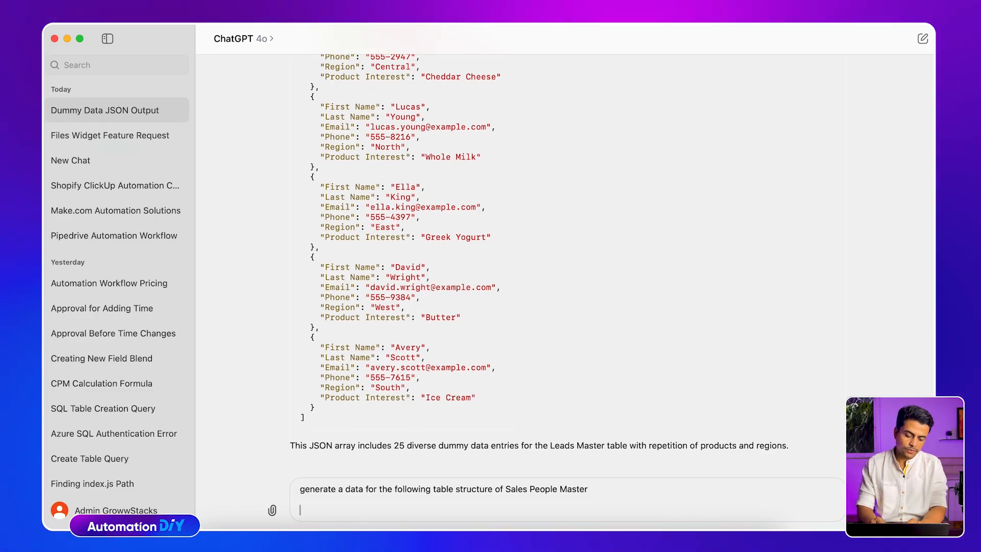
- Copy the header row of the Sales Team Master sheet into the ChatGPT prompt beneath its first line
key("super+Tab")
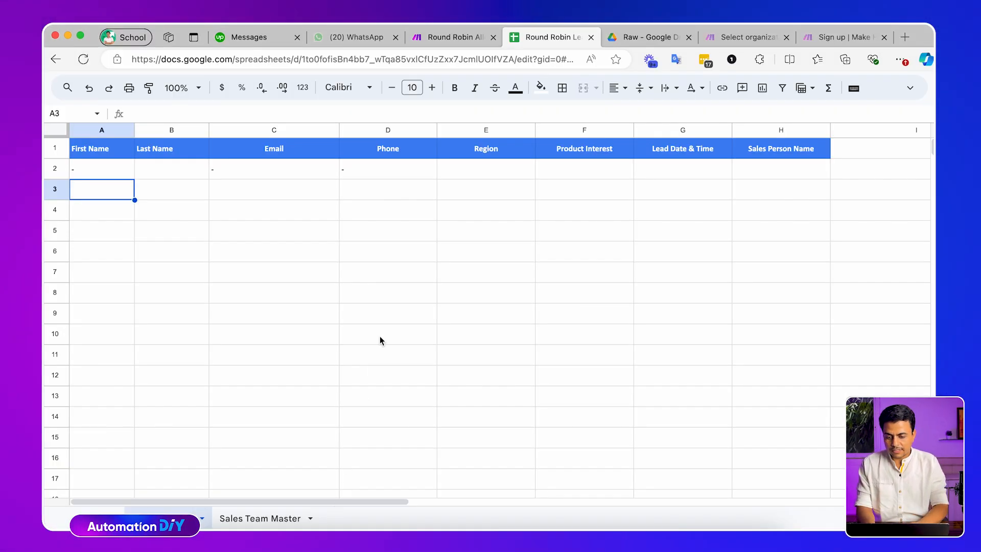
left_click(260, 518)
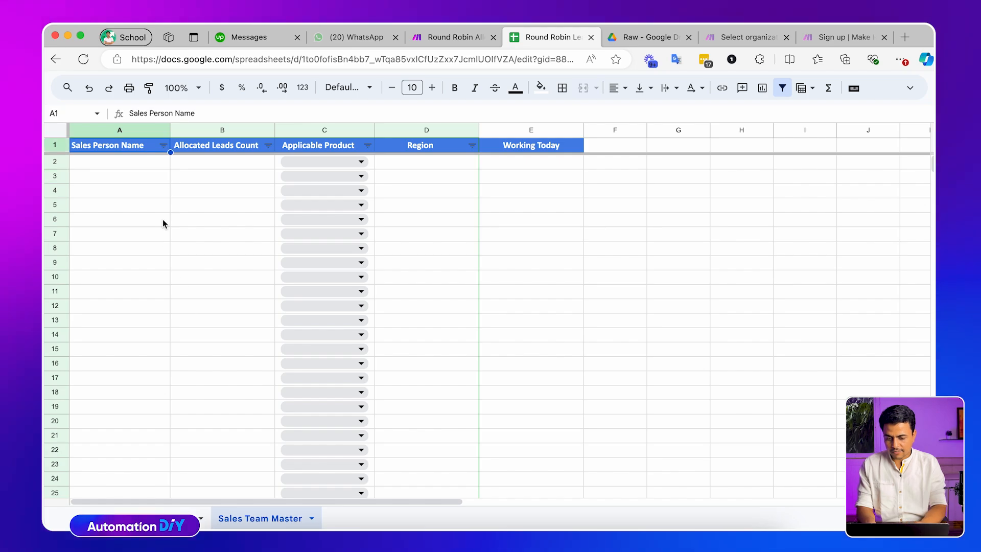
key("super+shift+Right")
key("super+c")
key("super+Tab")
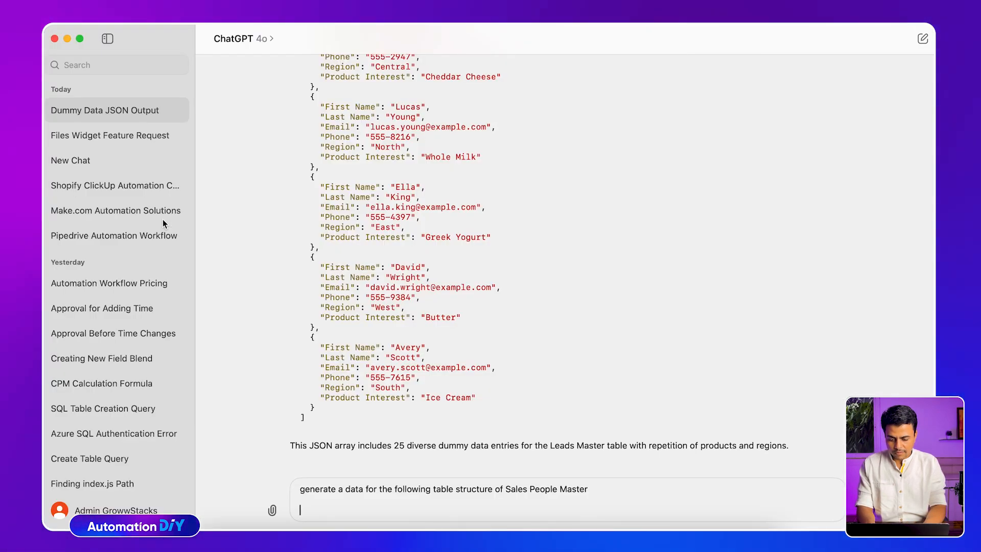
key("super+v")
- Add a "Products are" line to the prompt below the pasted column names
type("Prod")
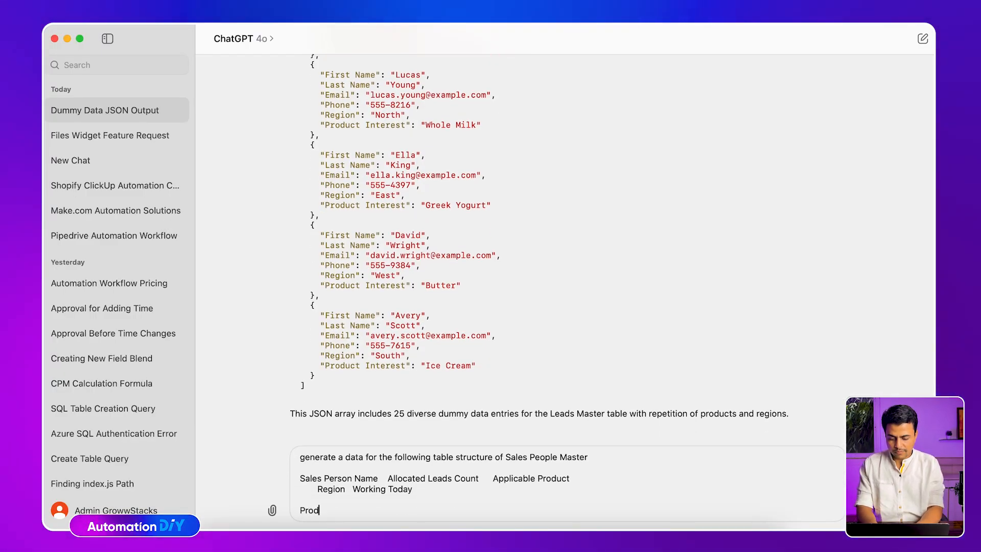
type("ucts are")
key("shift+Return")
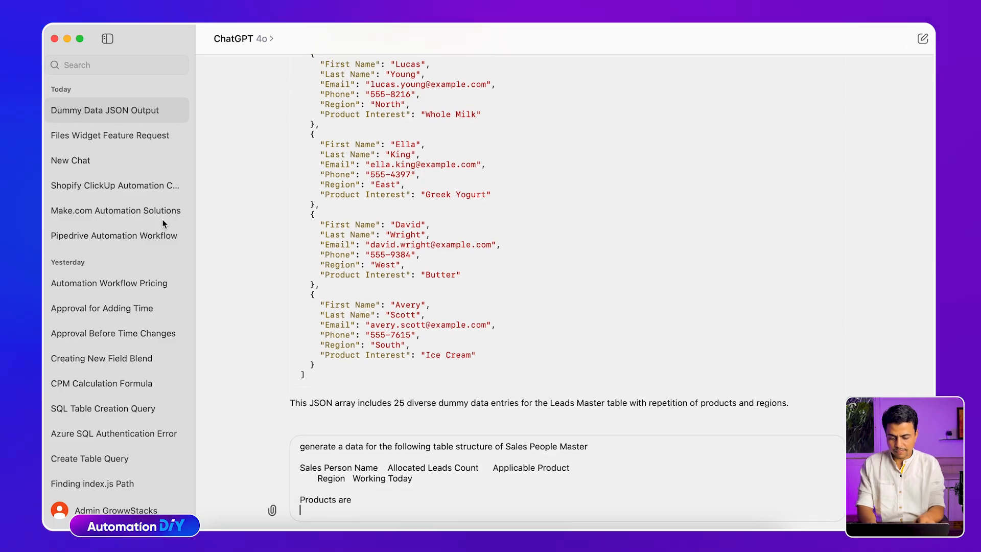
- In the Sales Team Master sheet, set Applicable Product in C2:C6 to Butter, Cheddar Cheese, Greek Yogurt, Ice Cream and Whole Milk
key("super+Tab")
left_click(295, 164)
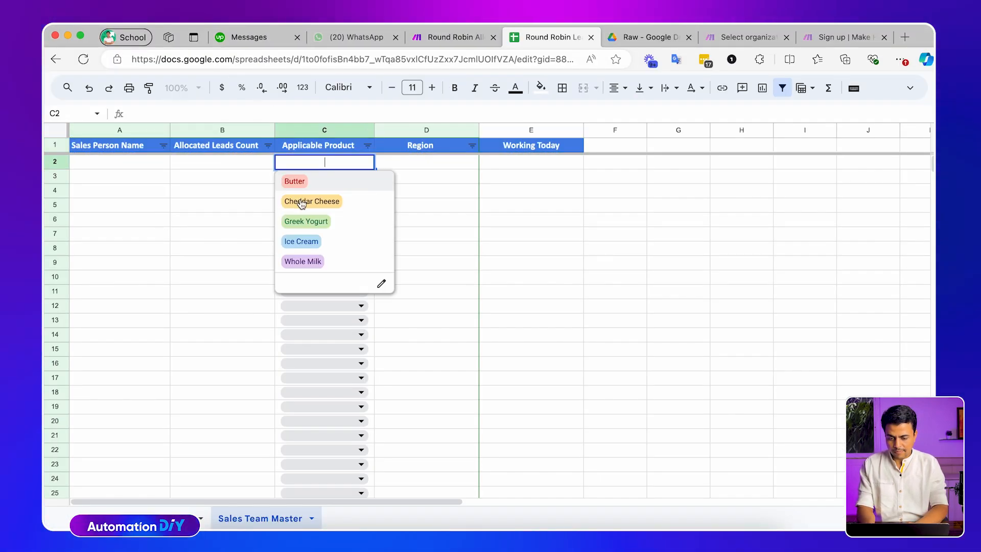
left_click(296, 183)
left_click(293, 188)
left_click(292, 180)
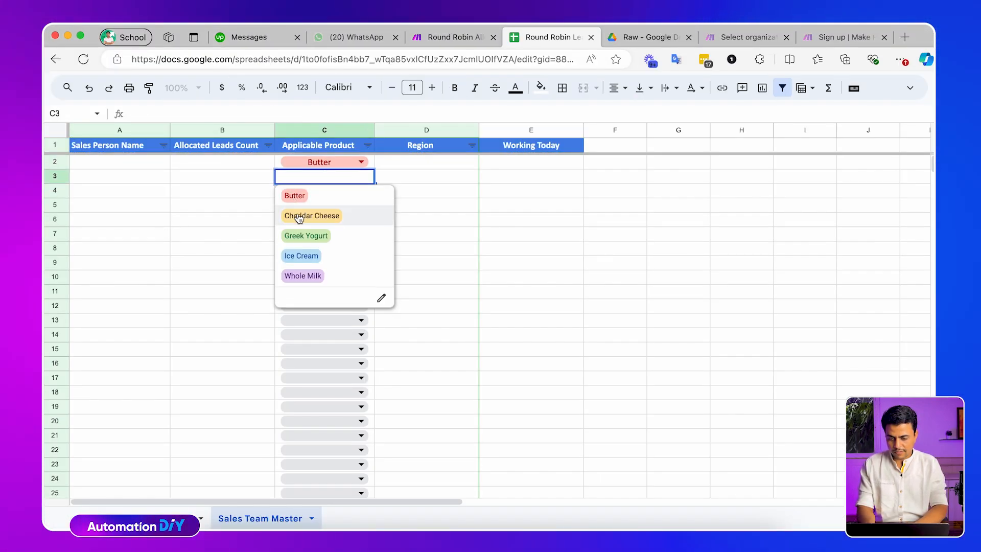
left_click(307, 216)
left_click(296, 190)
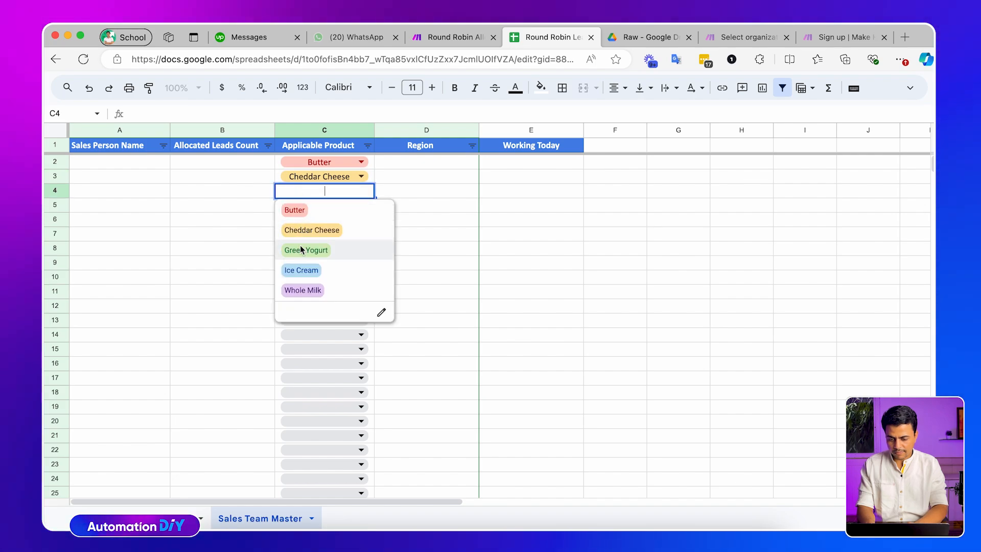
left_click(301, 249)
left_click(298, 204)
left_click(302, 285)
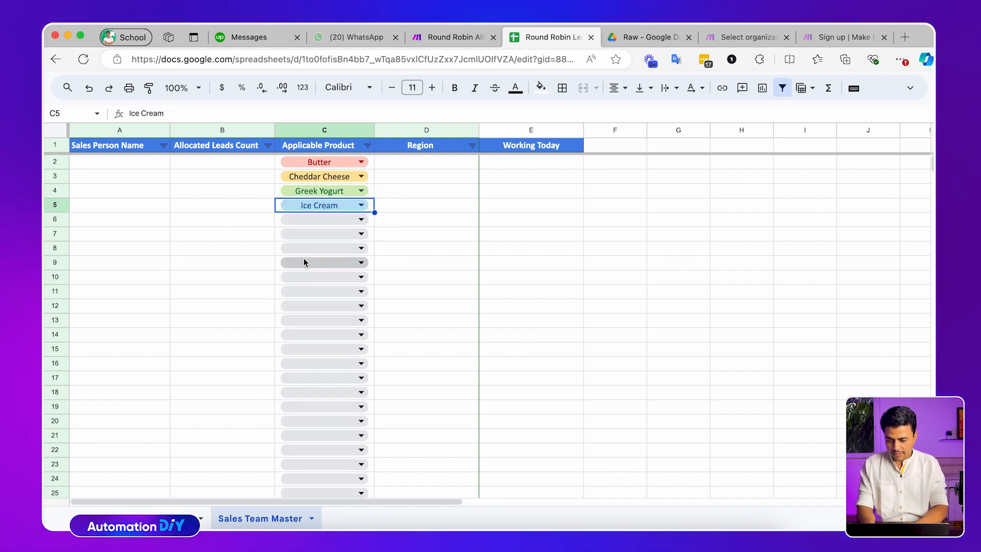
left_click(296, 223)
left_click(302, 318)
left_click(263, 172)
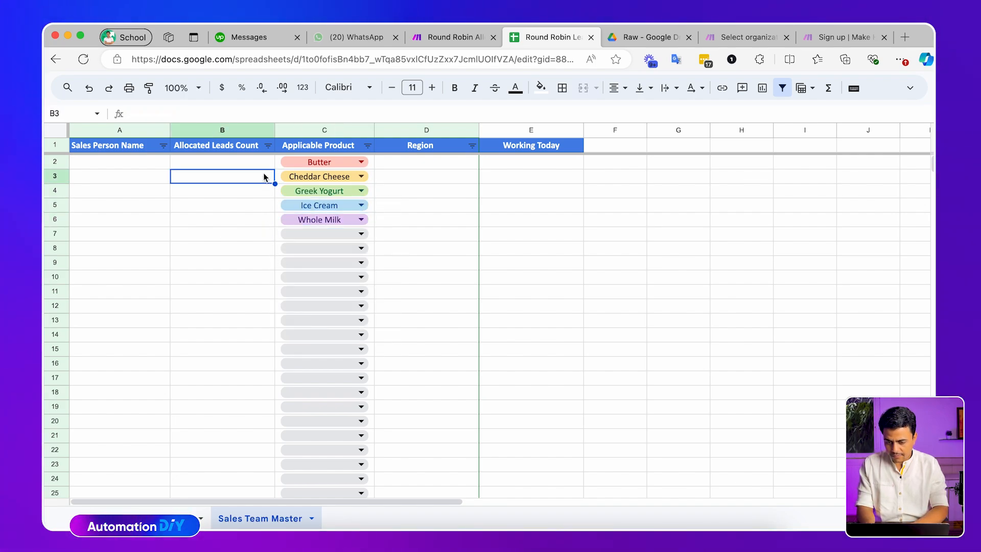
- Copy the five products in C2:C6 into the ChatGPT prompt under "Products are"
key("Up")
key("Right")
key("shift+Down")
key("shift+Down")
key("shift+Down")
key("shift+Down")
key("super+c")
key("super+Tab")
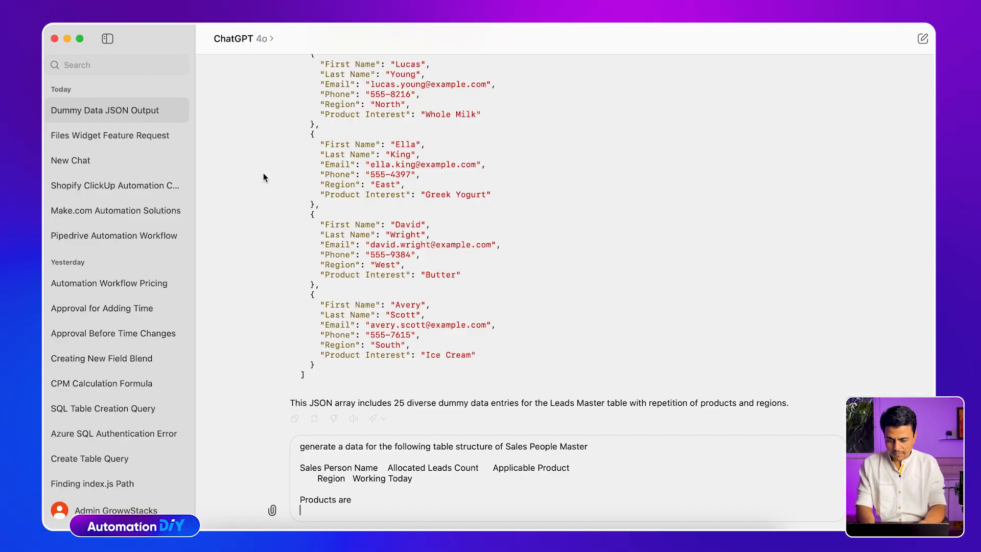
key("super+v")
- Add a "REgion are" line to the prompt, followed by "North, East, West, South and Central"
key("shift+Return")
key("shift+Return")
type("REgion are")
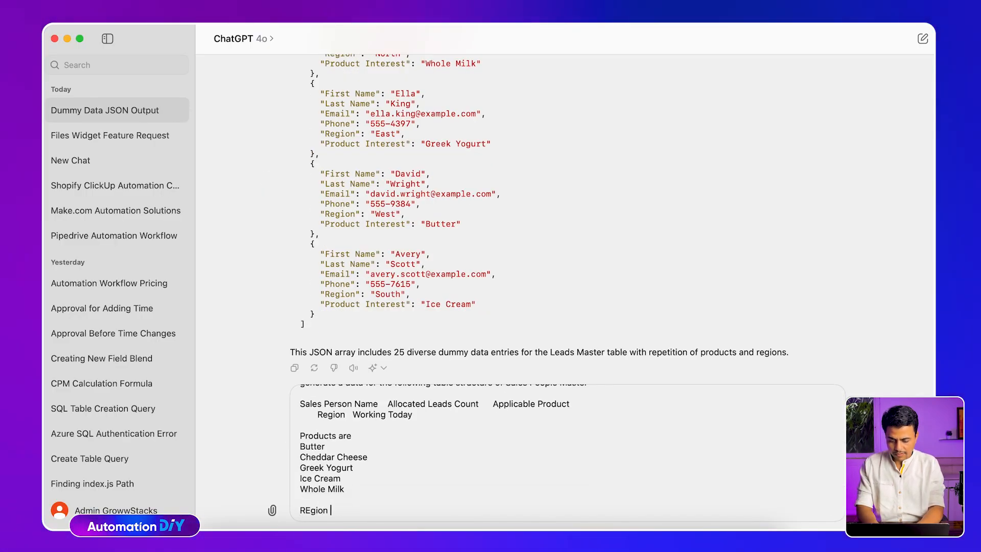
key("shift+Return")
key("shift+Return")
type("North")
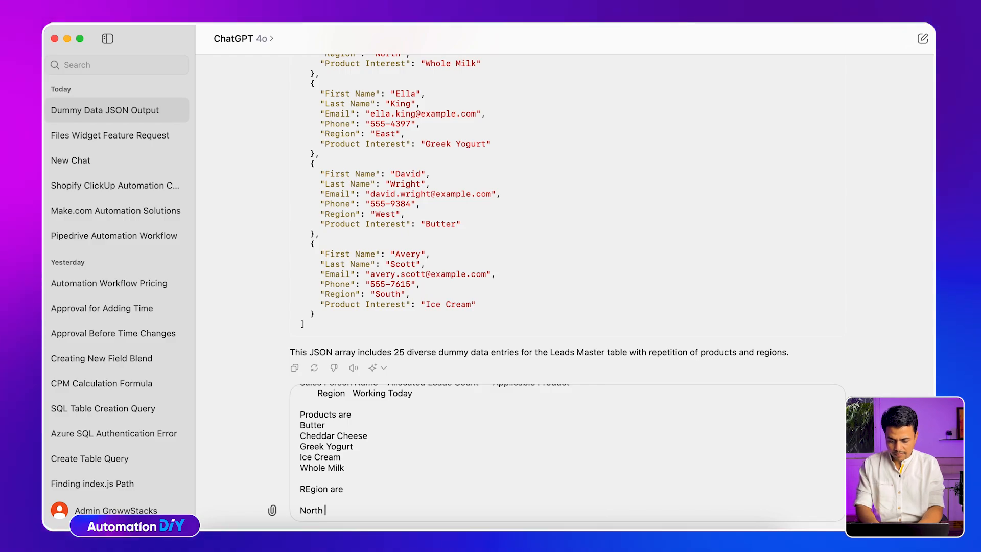
type(", East, W")
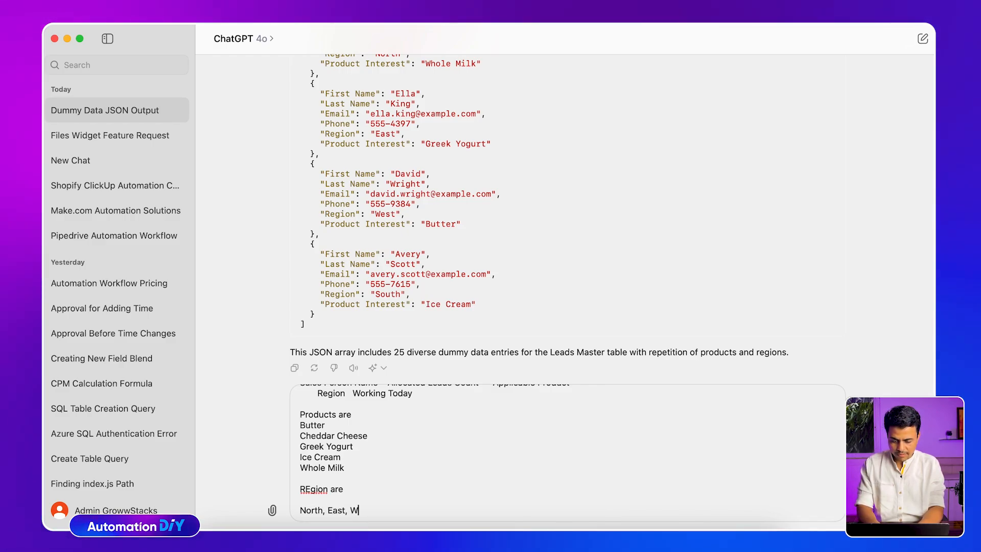
type("est, South ")
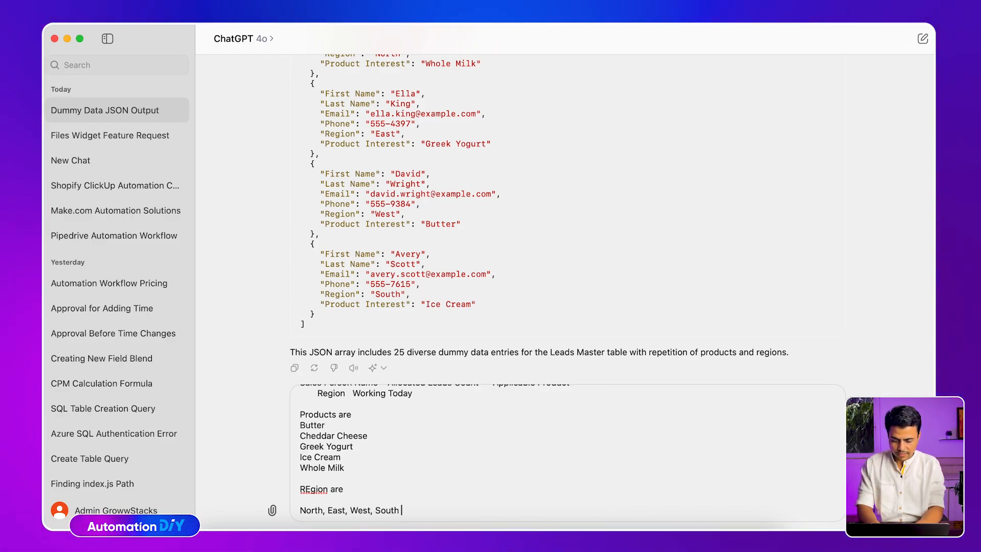
type("and Centraol")
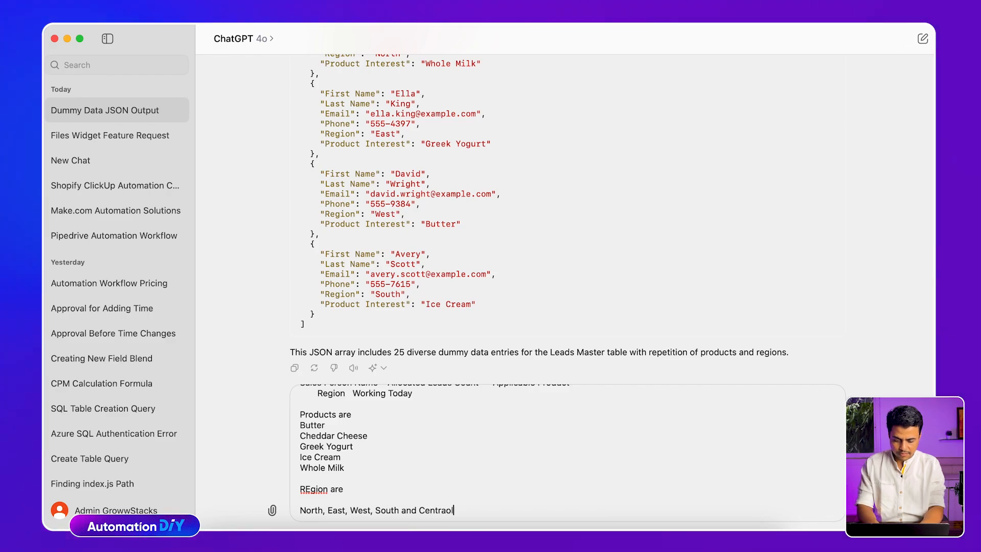
key("BackSpace")
key("BackSpace")
type(";")
key("BackSpace")
type("l")
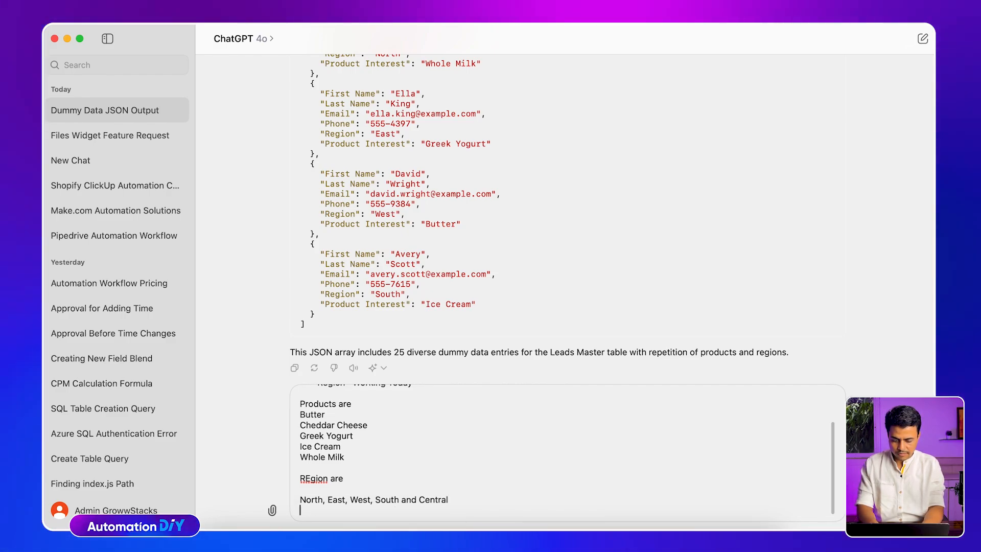
- Add the line "I want atleast 3 people in a team which handle each region and product." to the prompt below the regions
key("shift+Return")
key("shift+Return")
type("I want atleast ")
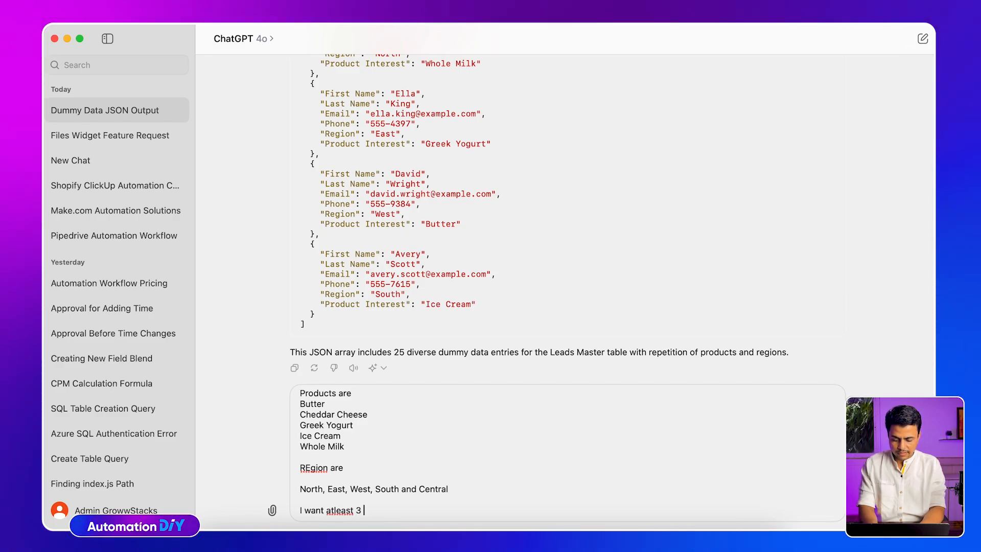
type("3 people in re")
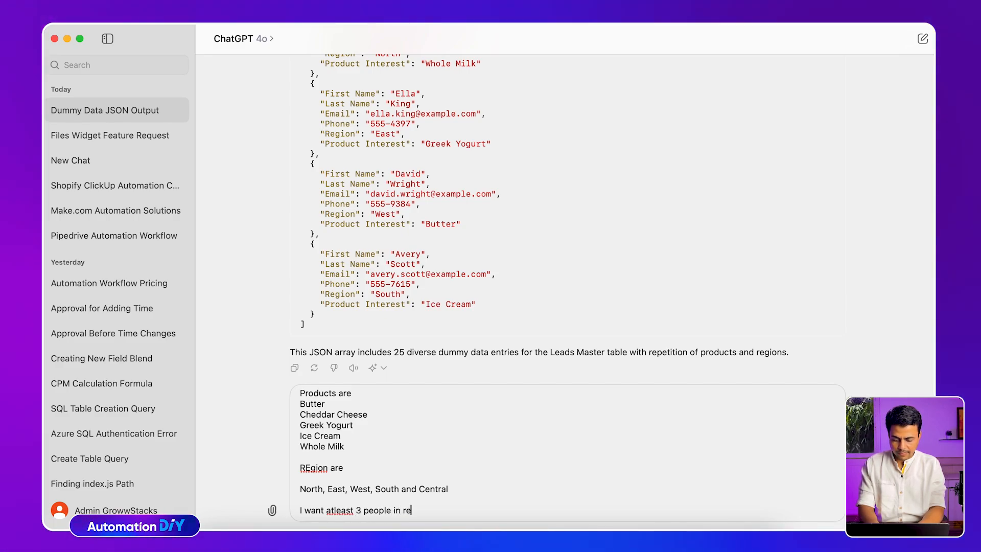
key("BackSpace")
key("BackSpace")
type("a team ")
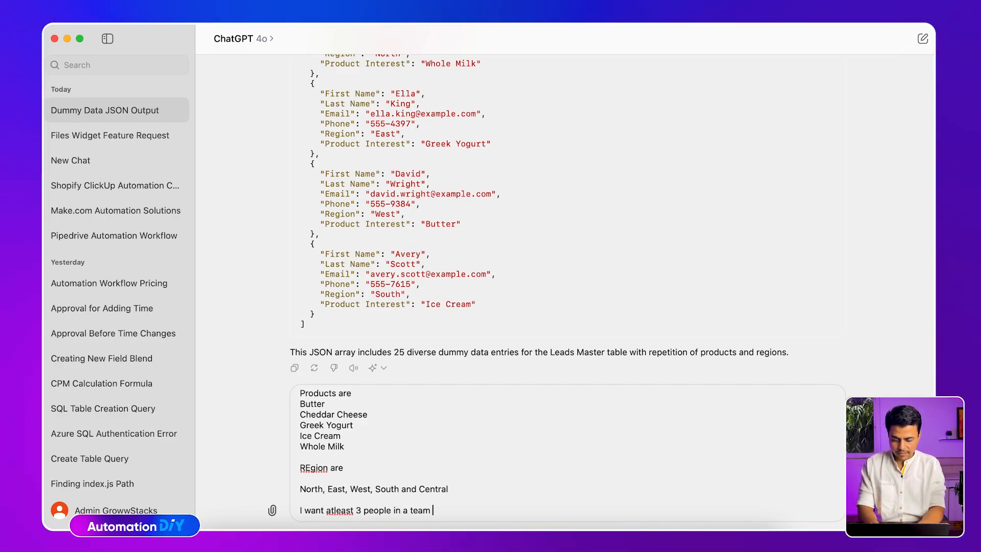
type("which handl")
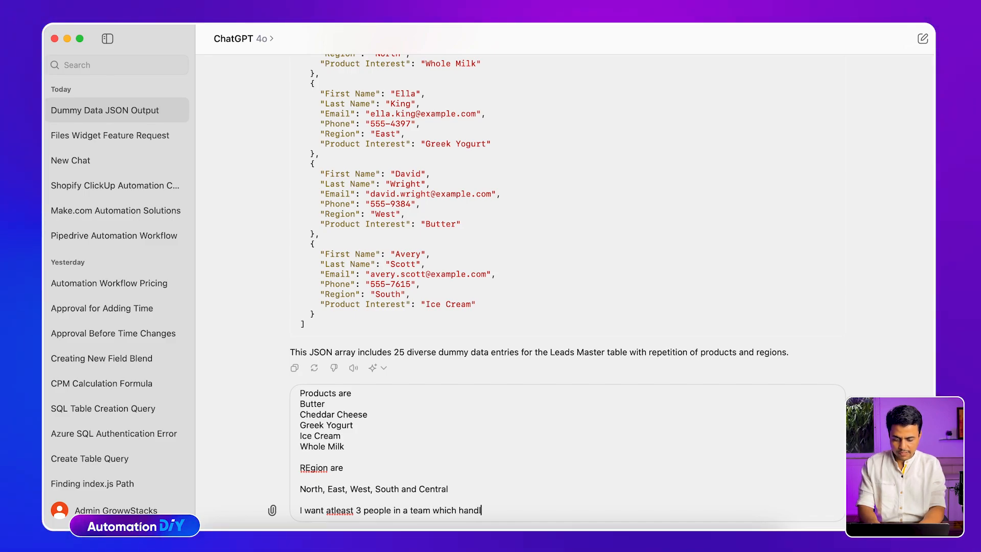
type("e")
type(" eac")
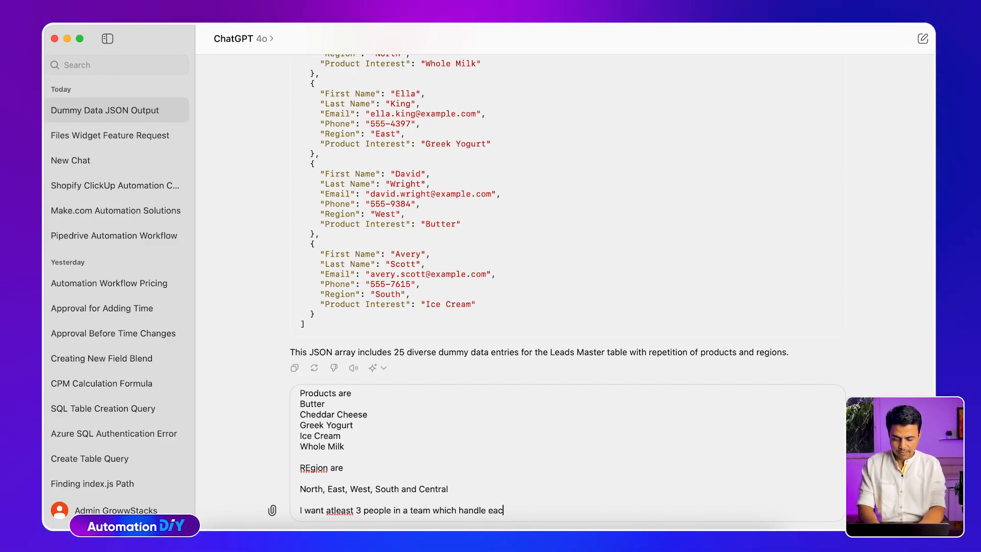
type("h region and product.")
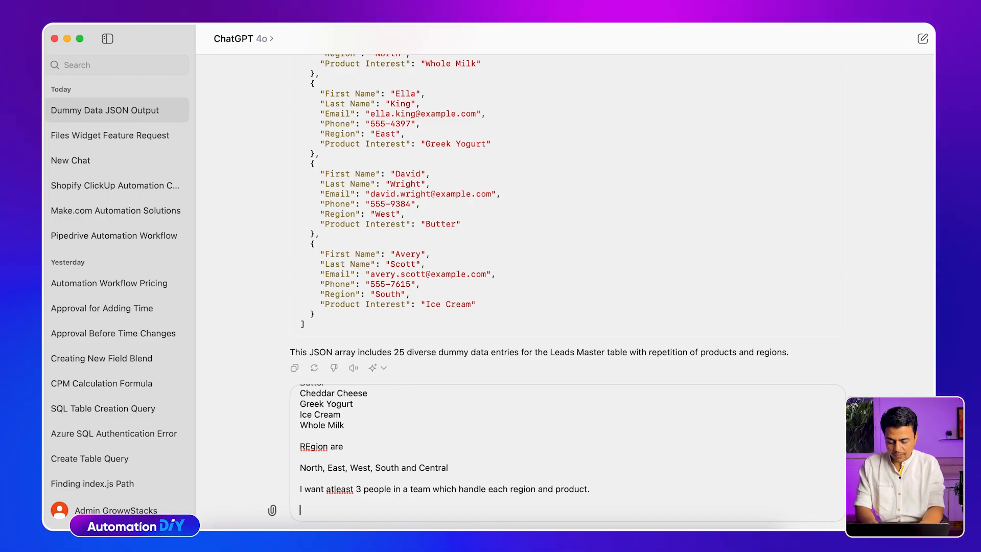
- Add the line "Mark atleast one sales person from each team as Working Today = No" to the end of the prompt
type("Mark atleast o")
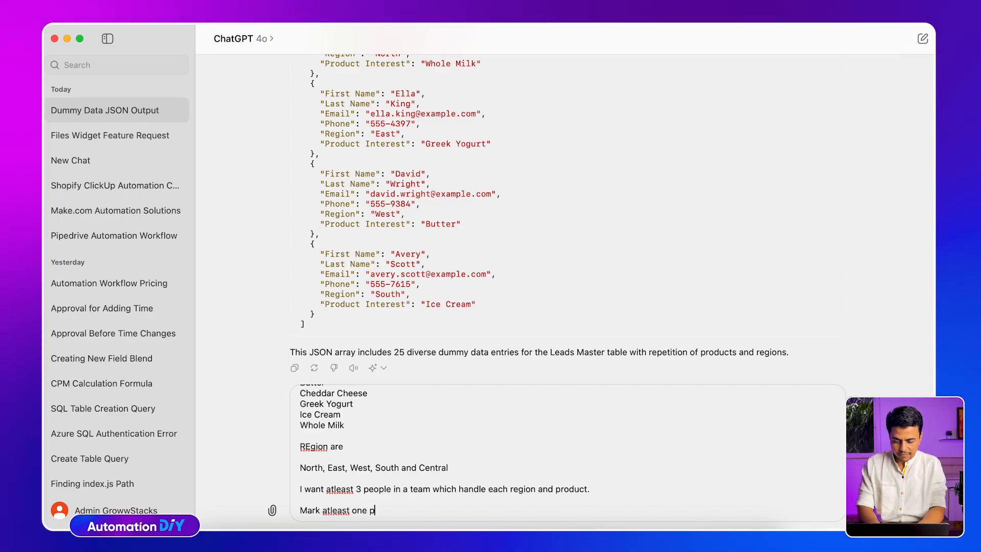
type("ne sales person")
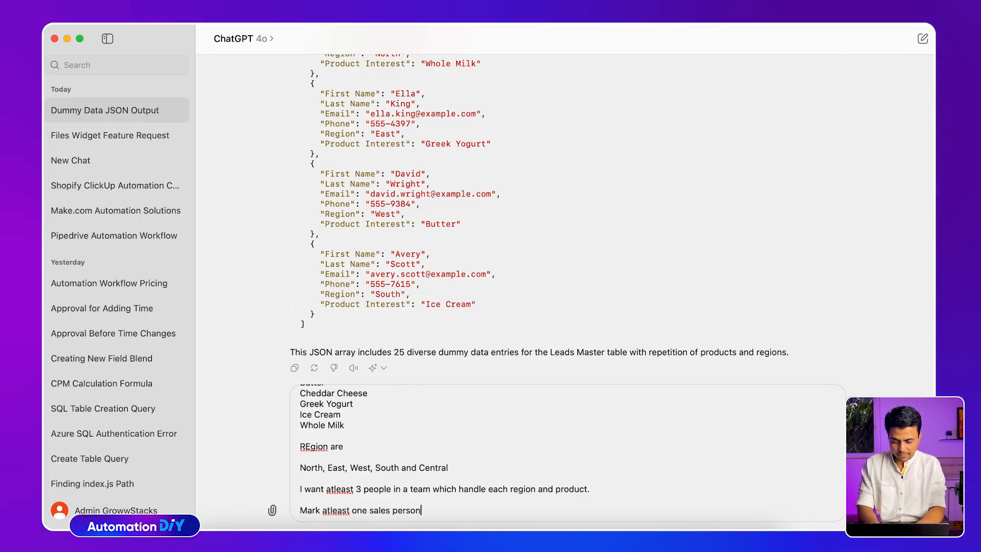
type(" from each ")
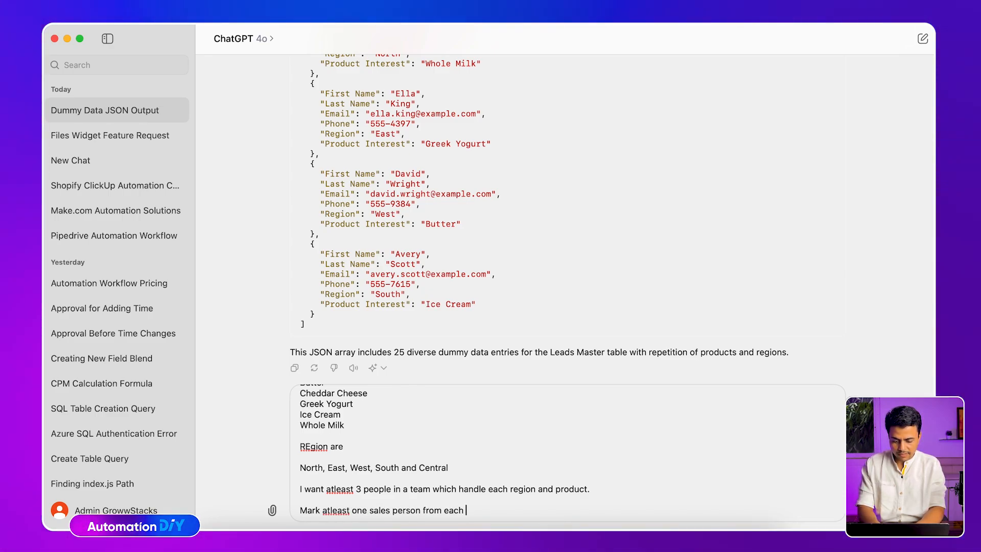
type("team as Working Toda")
key("BackSpace")
type("Working Today")
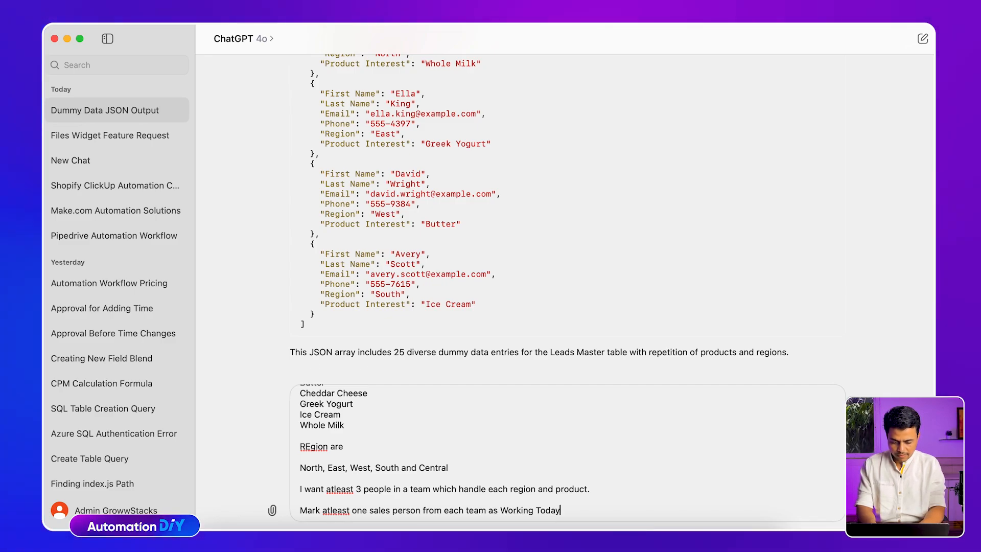
type(" = No")
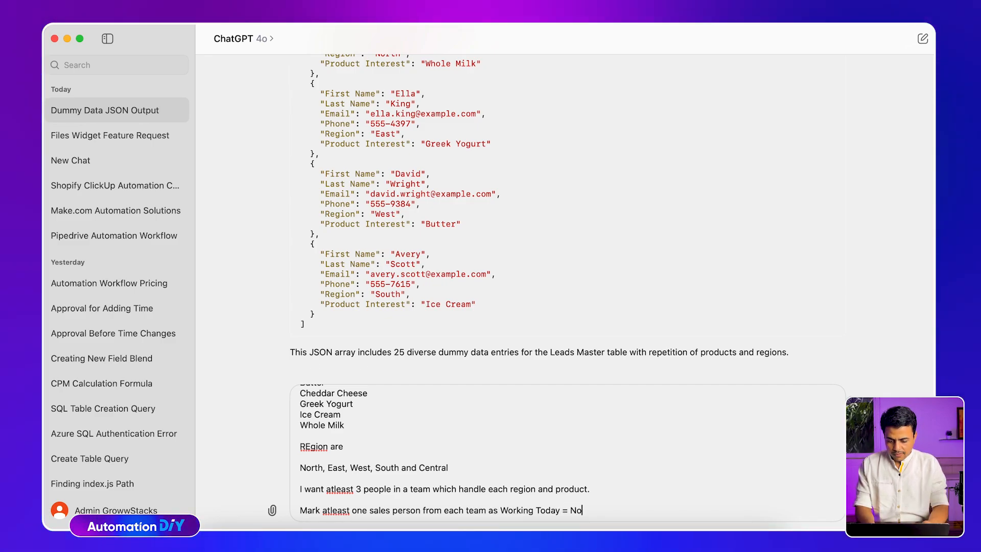
- Reword the team-size line to "Create atleast 3 sales people in each team which handle each region and product." and send the prompt
type("Create")
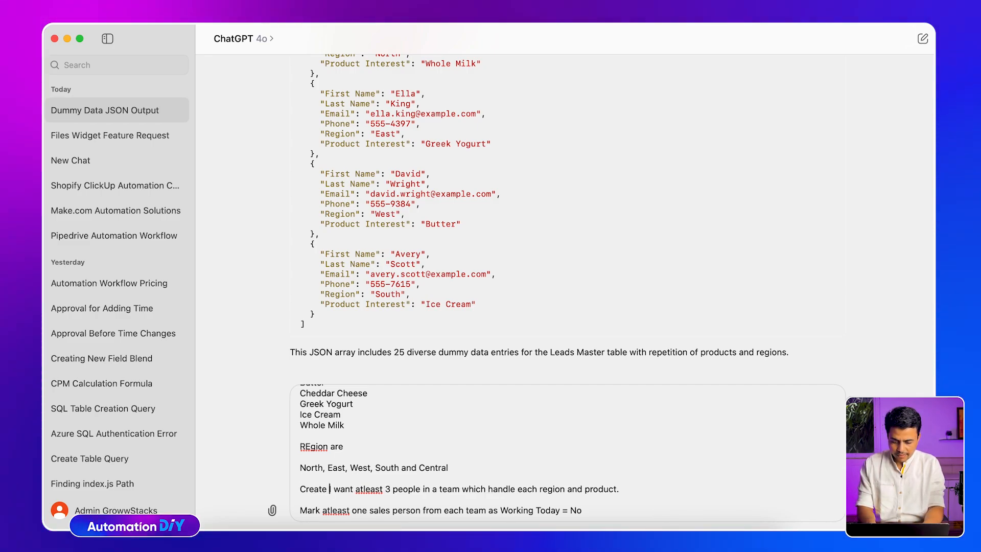
key("shift+alt+Right")
key("shift+alt+Right")
key("BackSpace")
key("BackSpace")
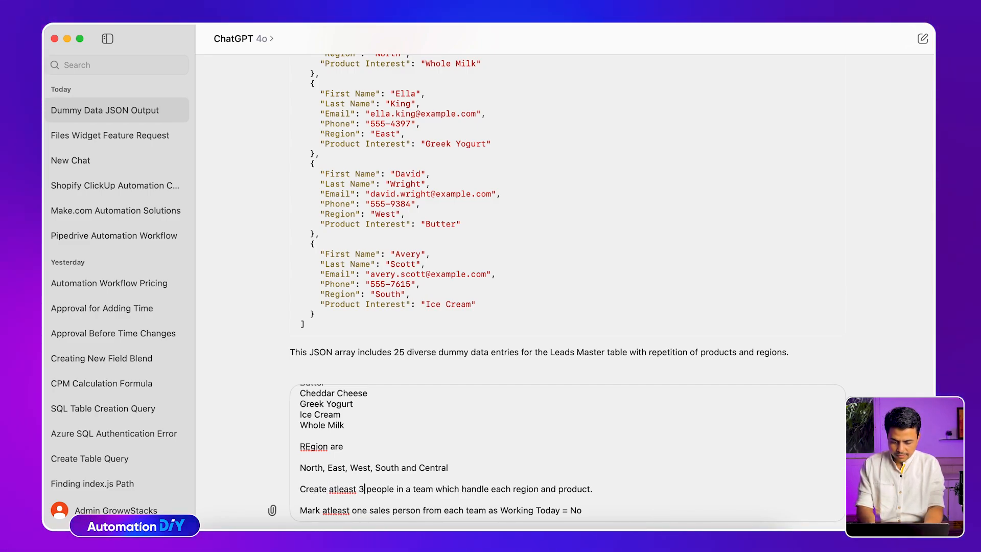
type("les ")
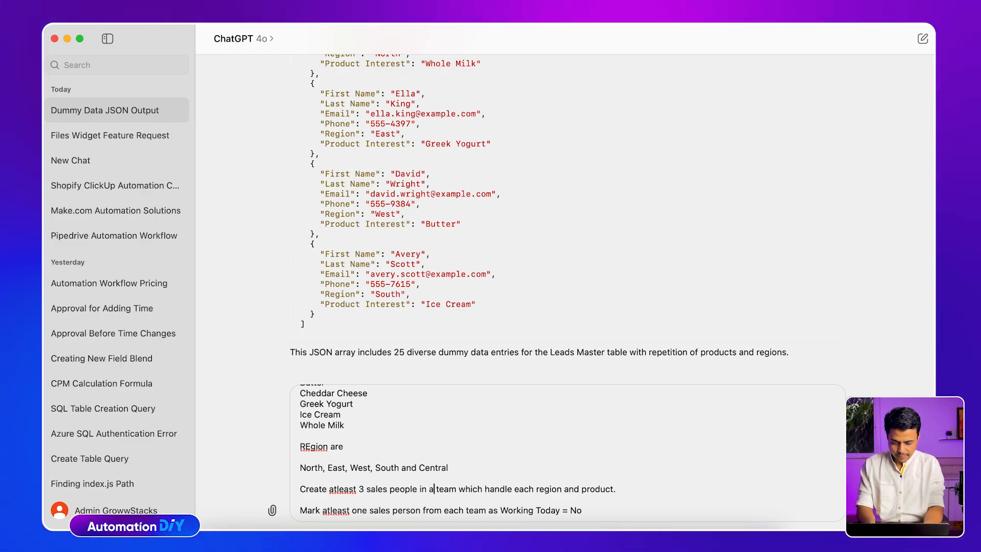
type("ch")
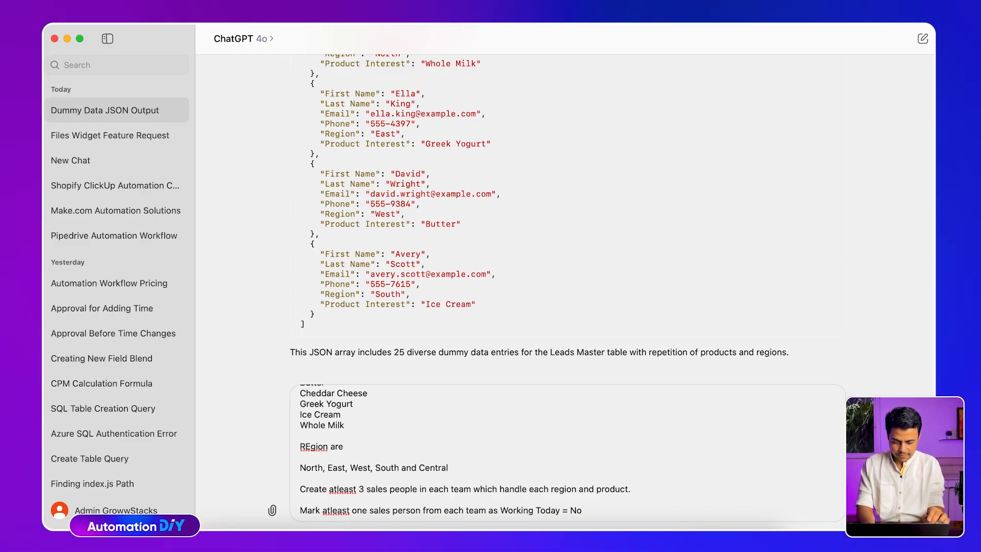
key("Return")
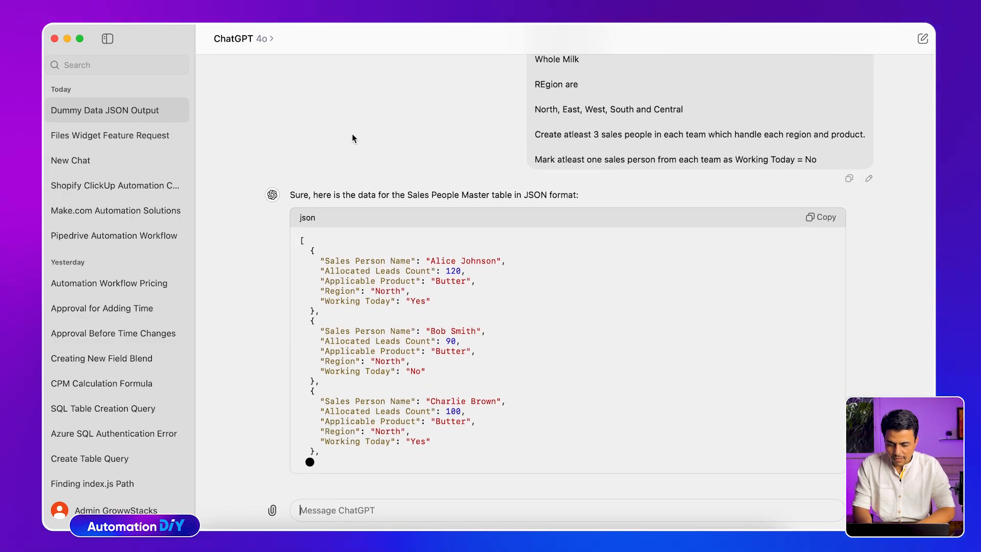
- Review the generated sales team JSON and ask ChatGPT to "give this data into a table format"
scroll(251, 125, "up", 3)
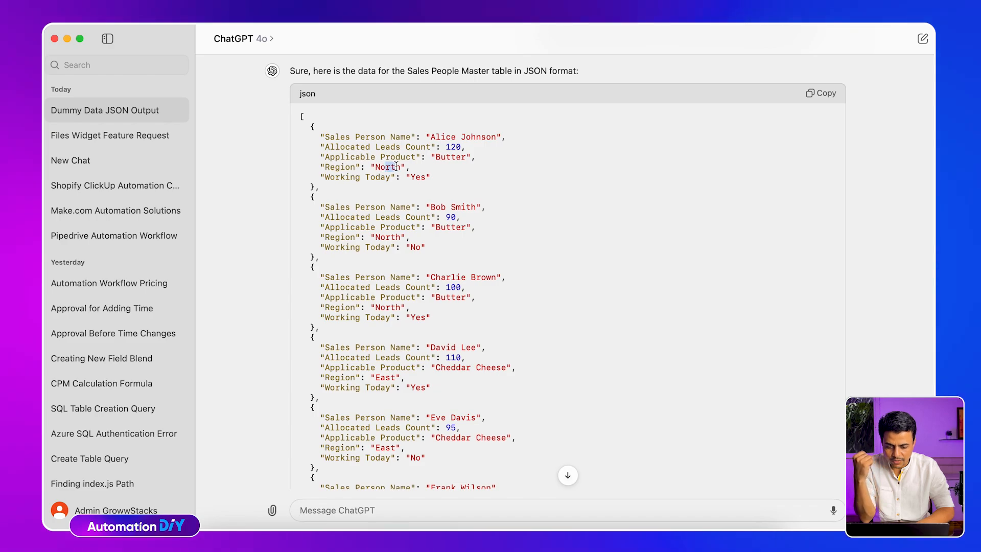
left_click_drag(396, 166, 400, 168)
left_click(358, 143)
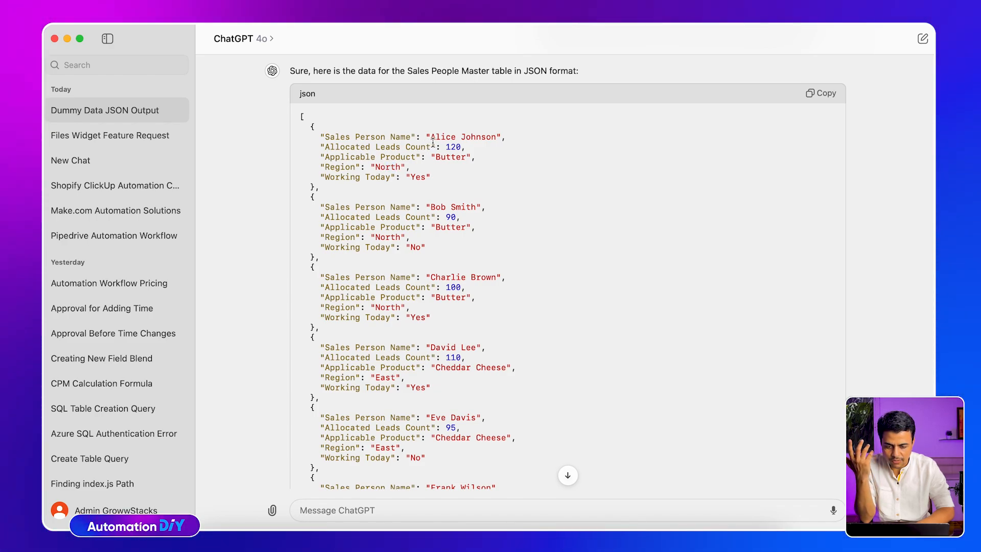
left_click_drag(331, 138, 423, 175)
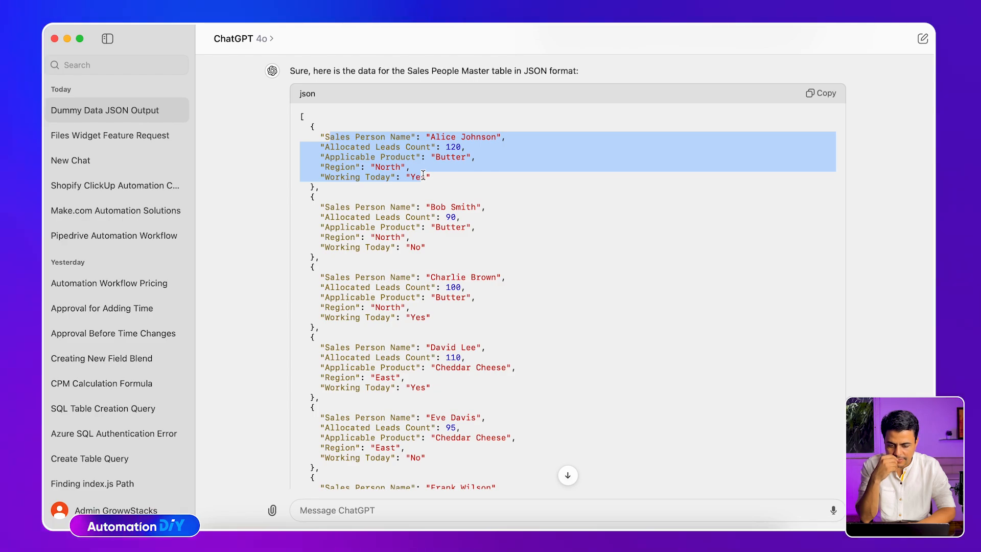
scroll(455, 302, "down", 15)
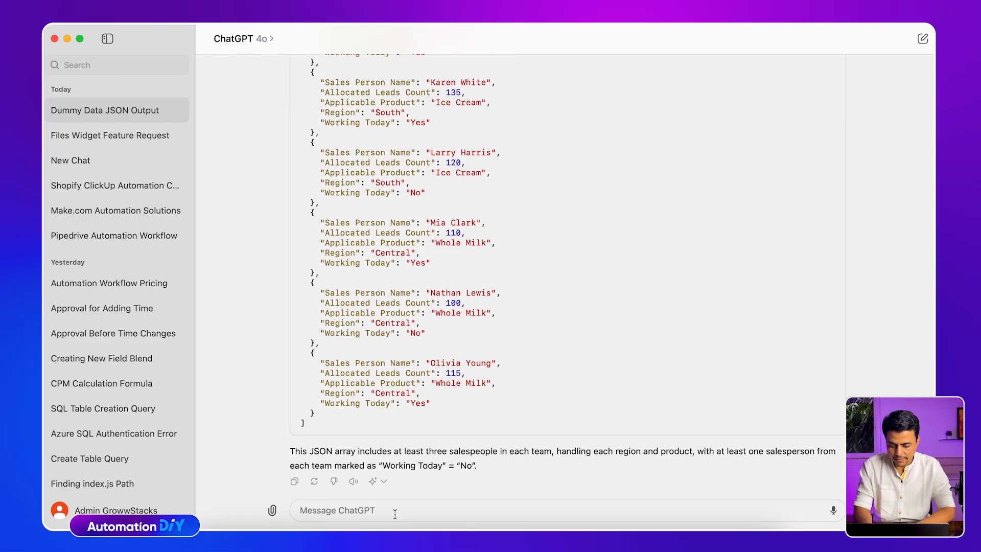
left_click(374, 511)
type("gi")
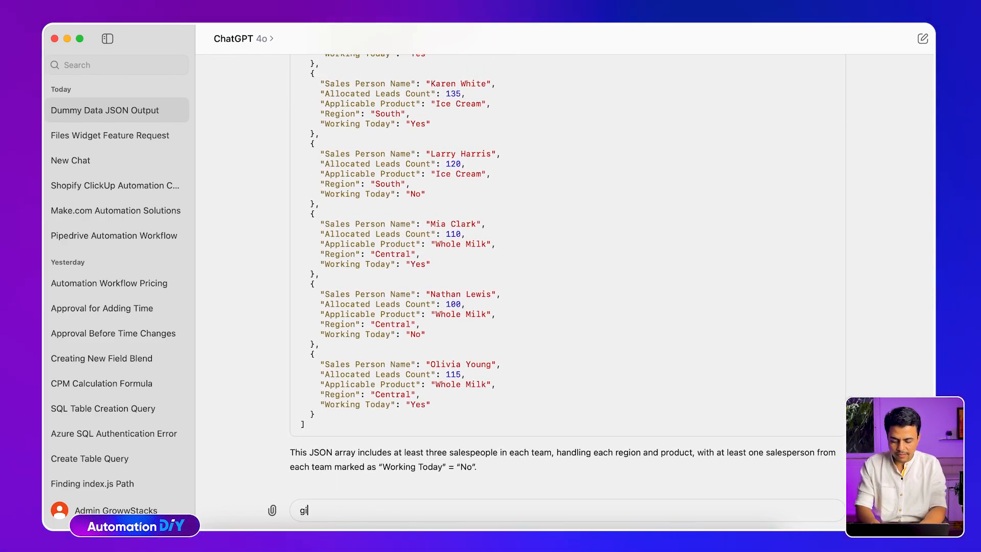
type("ve this data into ")
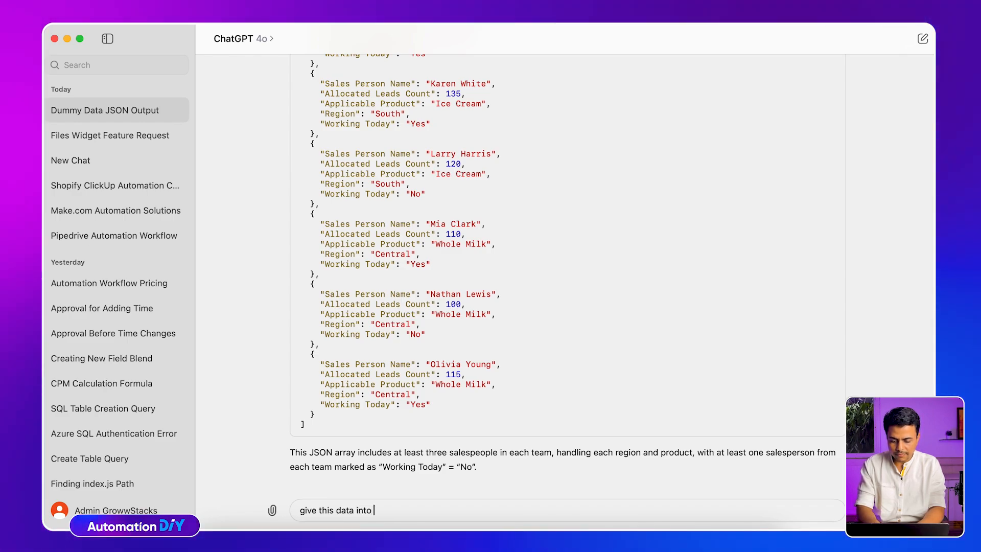
type("a table format")
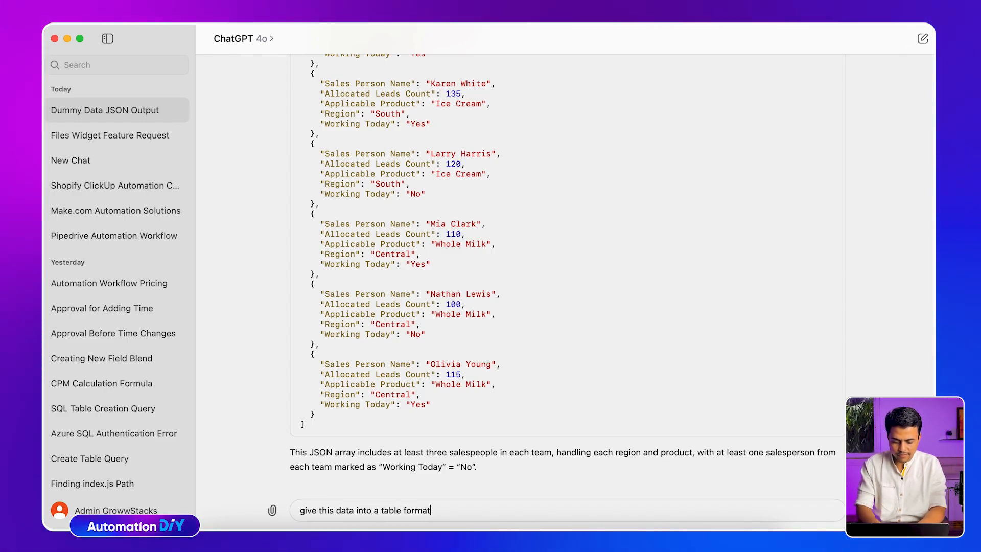
key("Return")
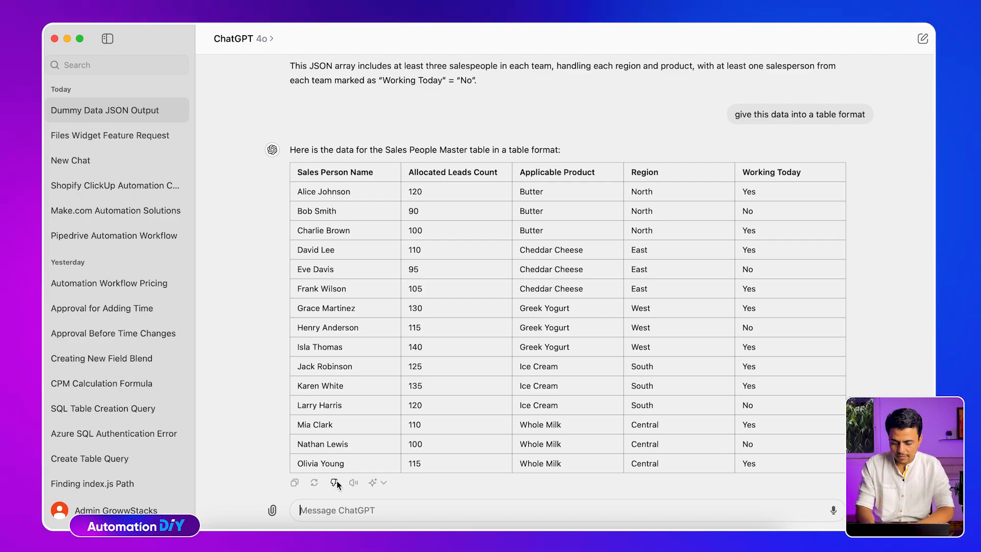
- Copy ChatGPT's table response and paste it into the Sales Team Master sheet starting at cell A4
left_click(294, 483)
key("super+Tab")
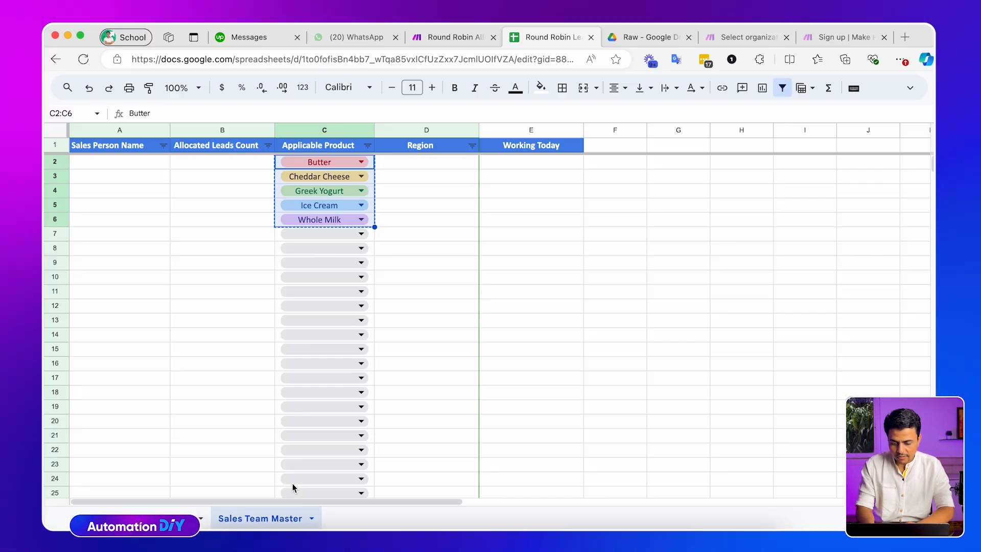
left_click(110, 163)
left_click(110, 186)
key("super+v")
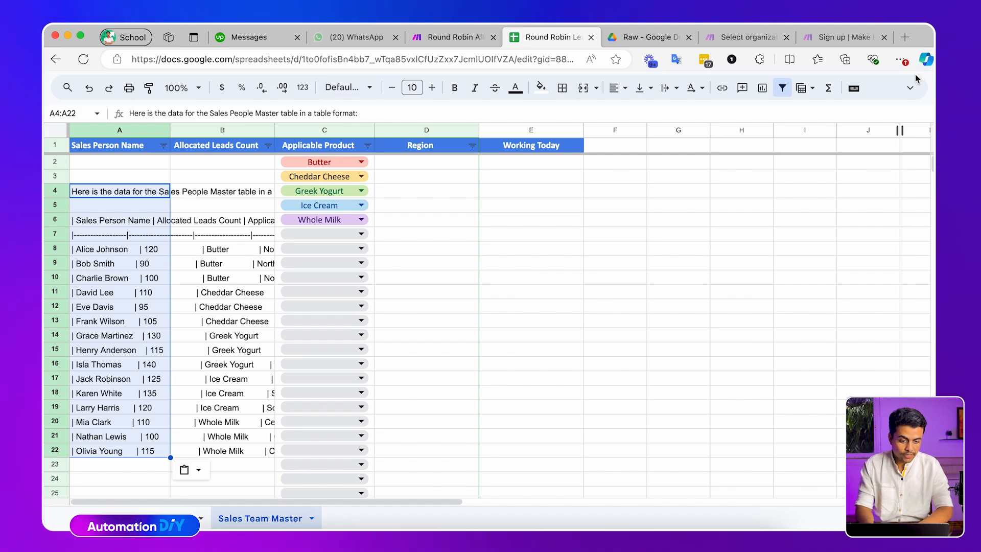
- Split the pasted text in A4:A22 into columns using the custom separator "|"
key("ctrl+shift+f")
left_click(245, 104)
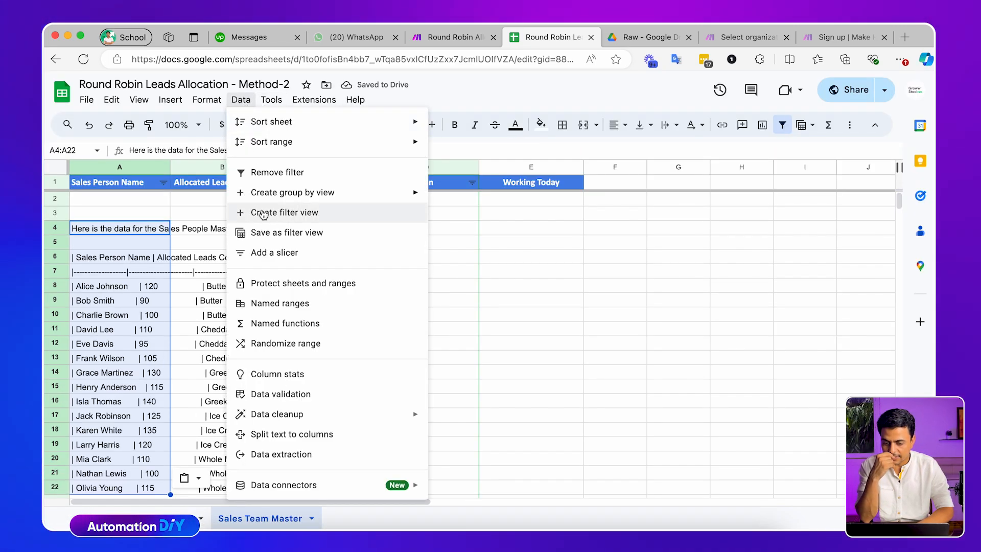
left_click(287, 436)
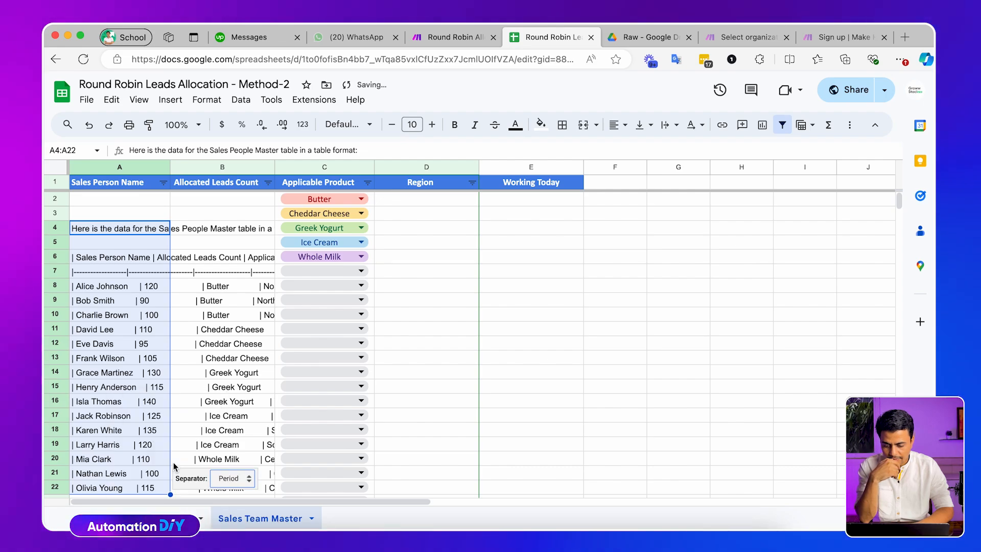
left_click(225, 479)
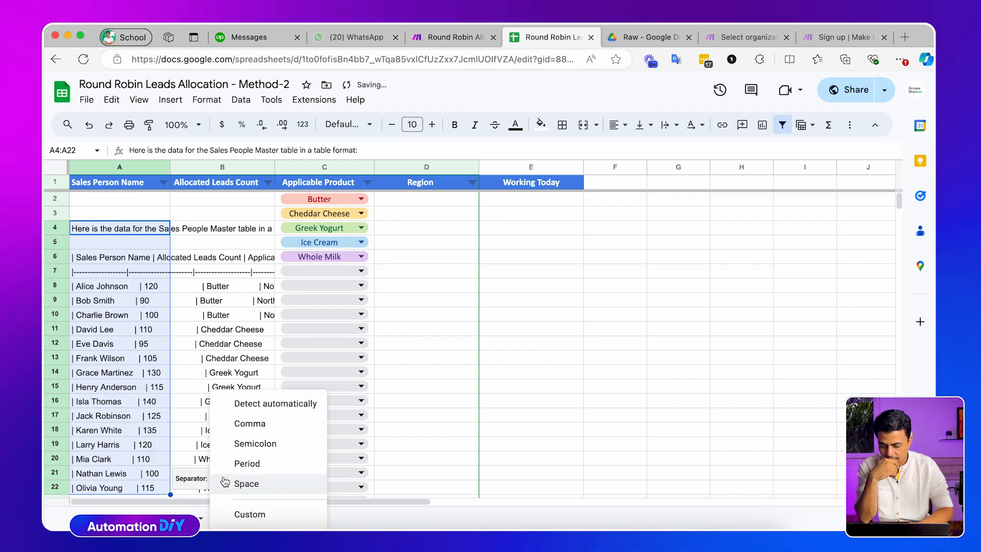
left_click(257, 511)
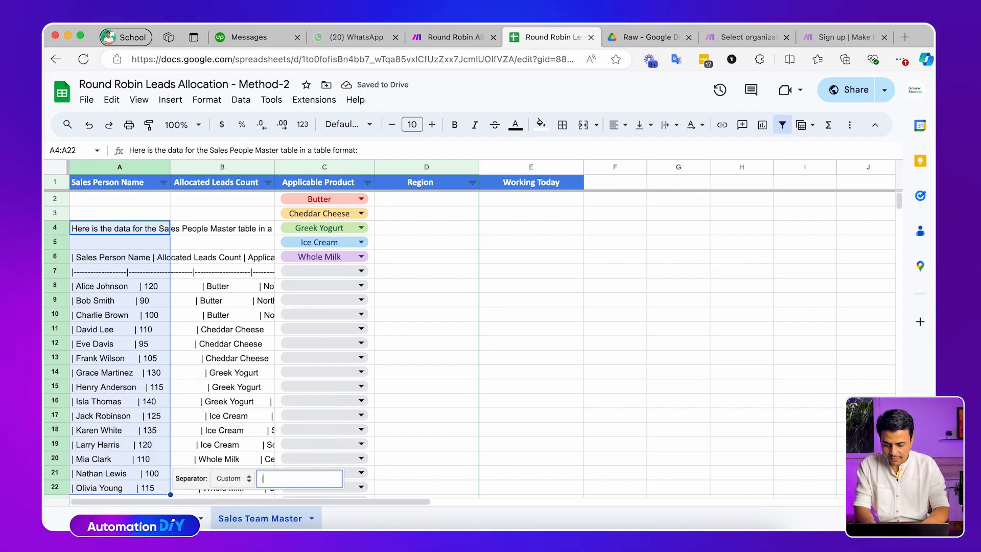
type("|")
left_click(470, 332)
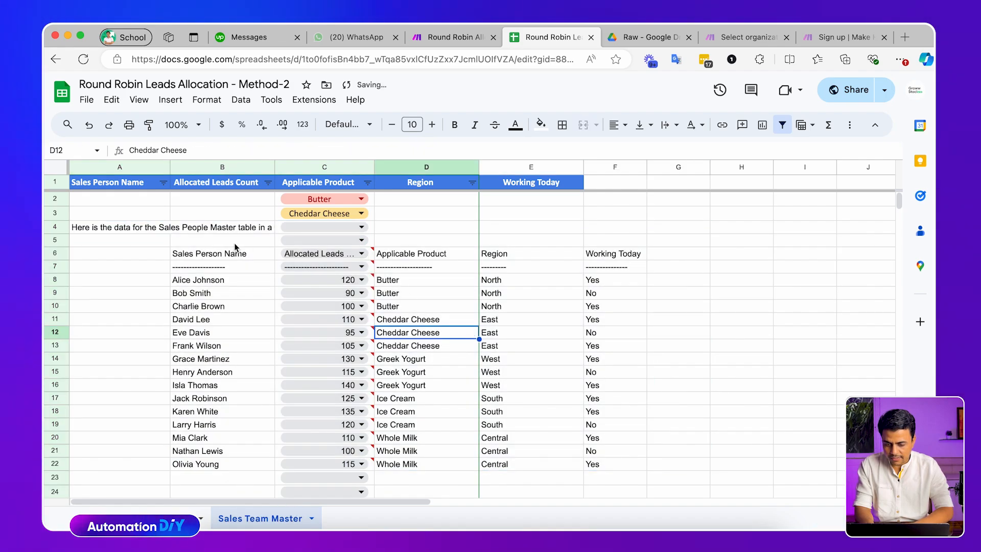
- Copy the salesperson rows in B8:F22 and paste them at A2 under the matching headers, undoing and repeating the paste once
left_click(185, 254)
key("Down")
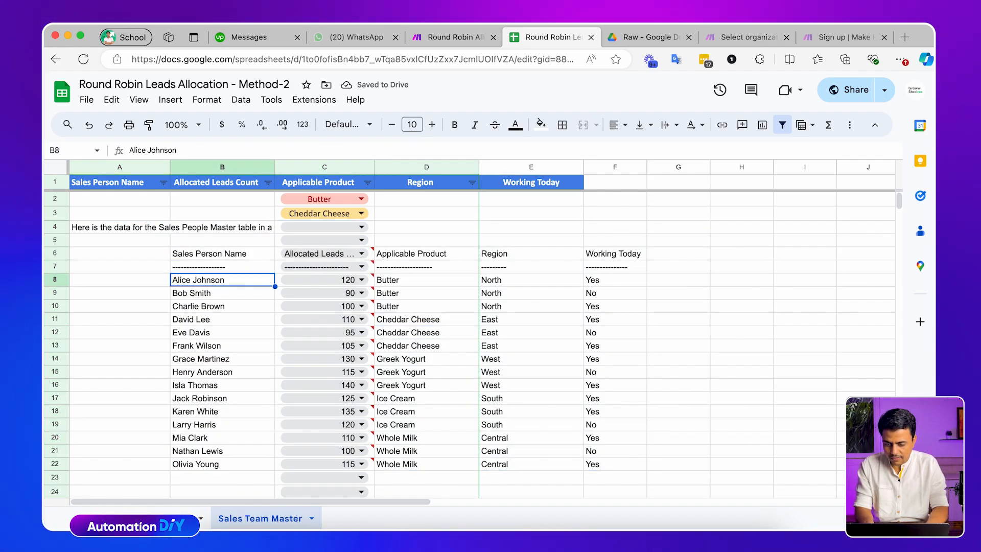
key("ctrl+shift+Right")
key("ctrl+shift+Down")
key("ctrl+c")
key("Left")
key("Up")
key("Up")
key("Up")
key("Up")
key("Up")
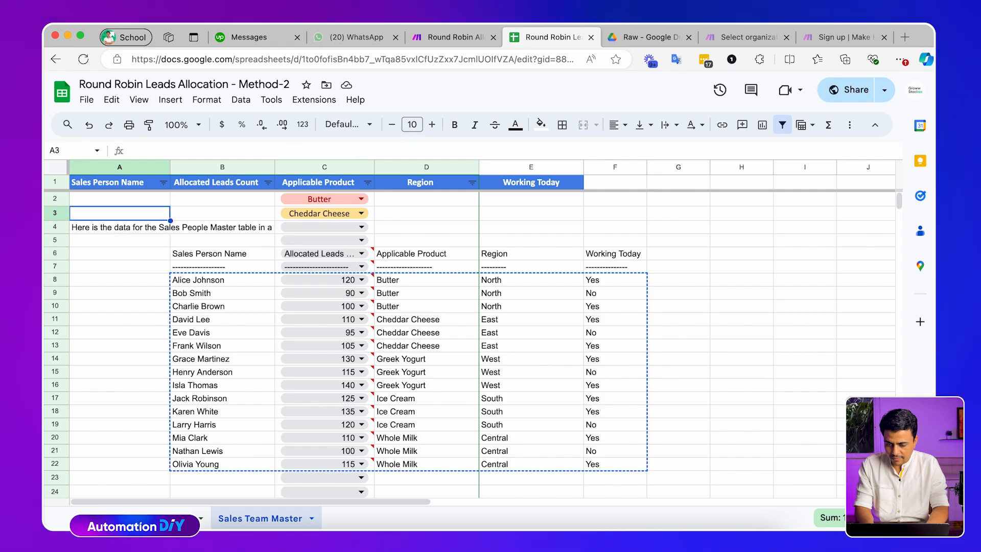
key("Up")
key("ctrl+v")
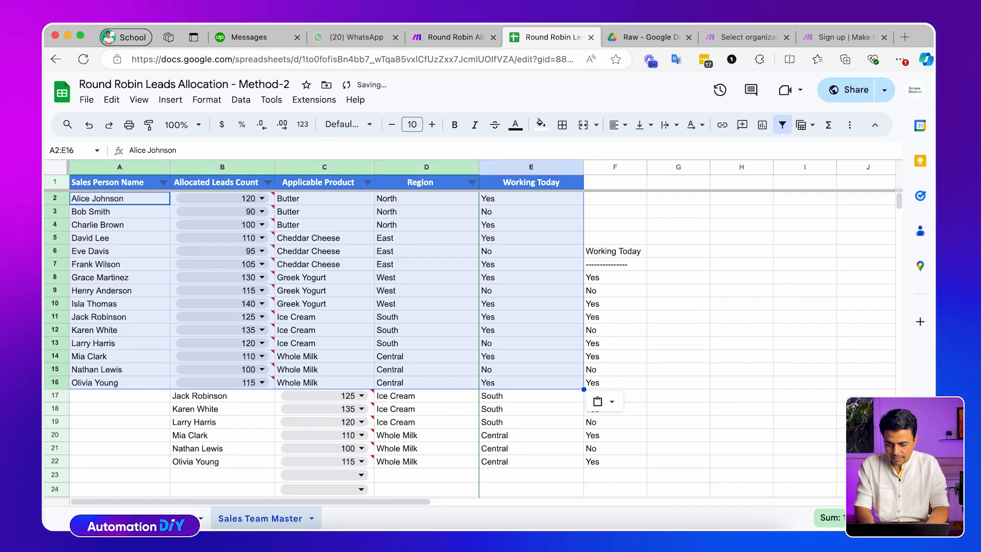
key("ctrl+z")
key("super+v")
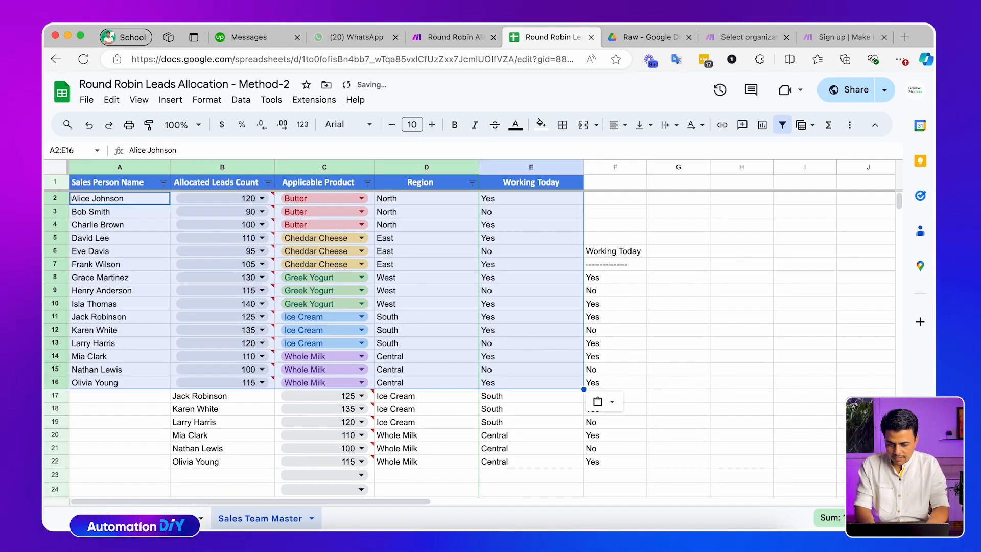
- Undo the last paste of the salesperson rows at A2
key("Left")
key("Right")
key("super+shift+Down")
key("Up")
key("Down")
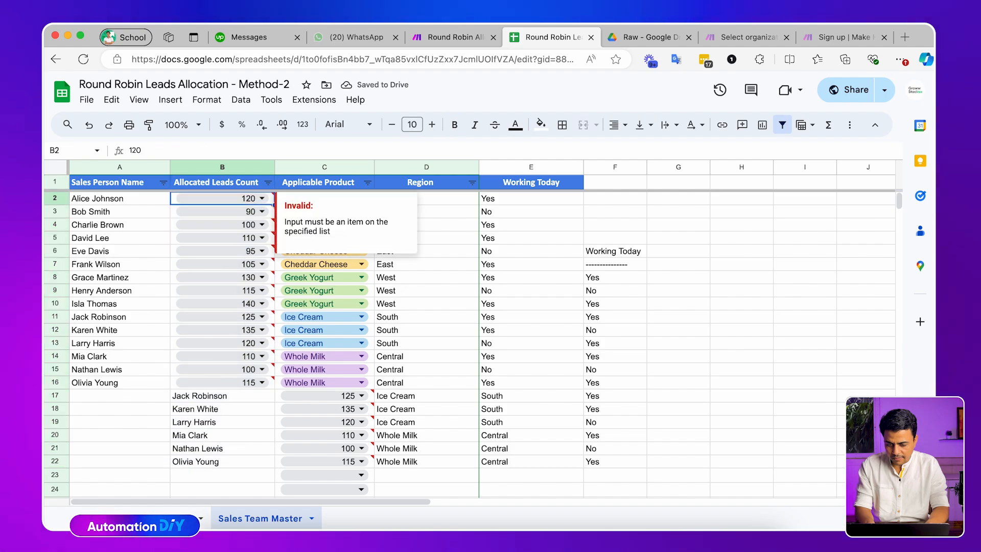
key("super+z")
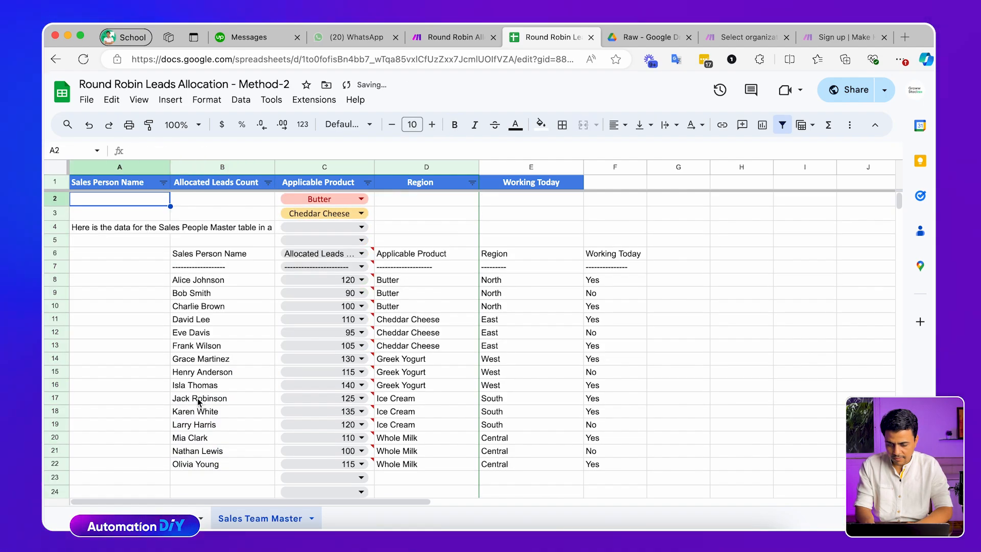
- Paste the copied salesperson rows into the empty area starting at cell G3
left_click(673, 217)
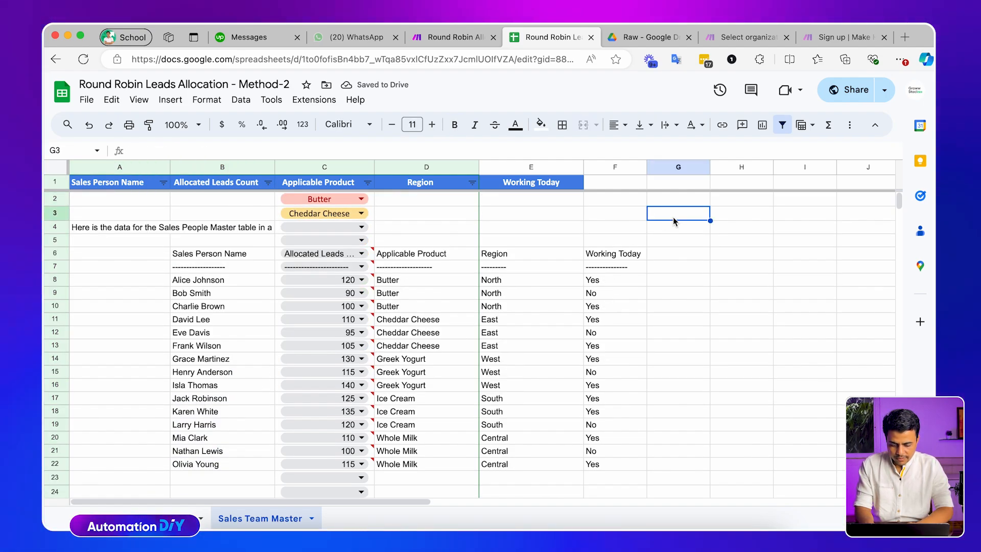
key("super+v")
left_click(662, 241)
key("Right")
key("Right")
key("Up")
key("Up")
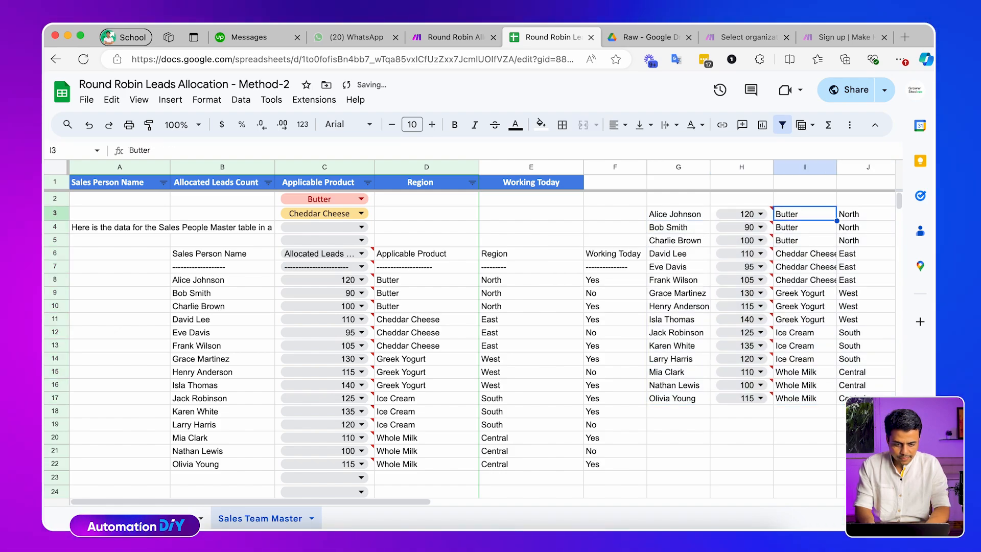
- Copy the salesperson rows starting at G3 and paste only their values at A2 under the matching headers
key("super+shift+Down")
key("super+c")
key("Left")
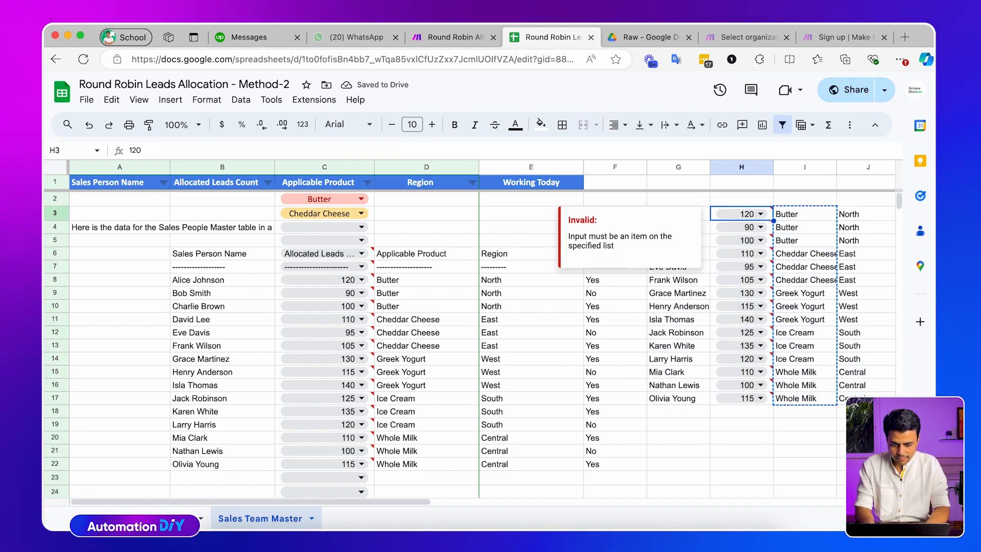
key("super+shift+Down")
key("shift+Left")
key("Left")
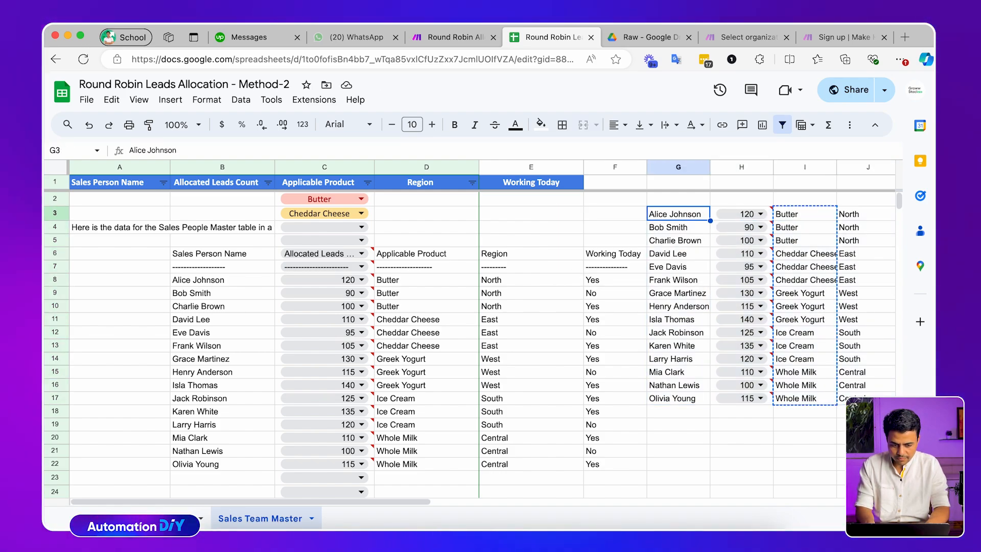
key("super+shift+Down")
key("super+shift+Right")
key("Home")
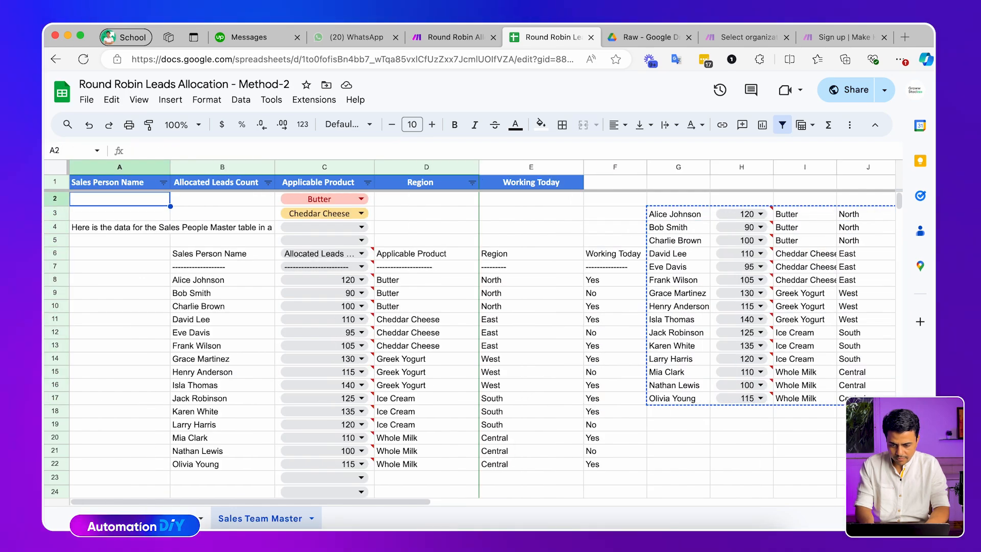
key("super+v")
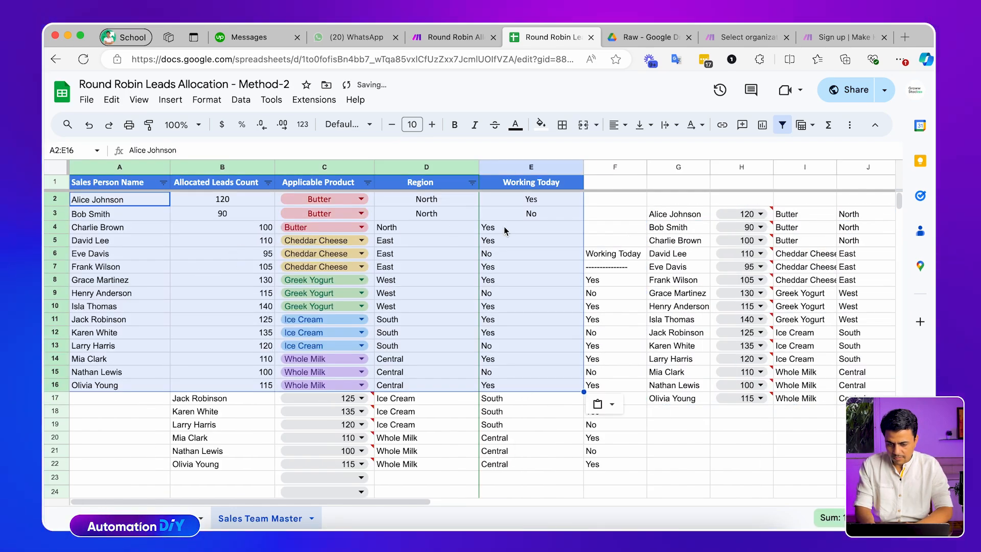
- Clear the leftover data in rows 17 to 23 and everything beside the table from column F onward, including the dropdowns in H2:H17
left_click_drag(191, 400, 214, 480)
key("shift+space")
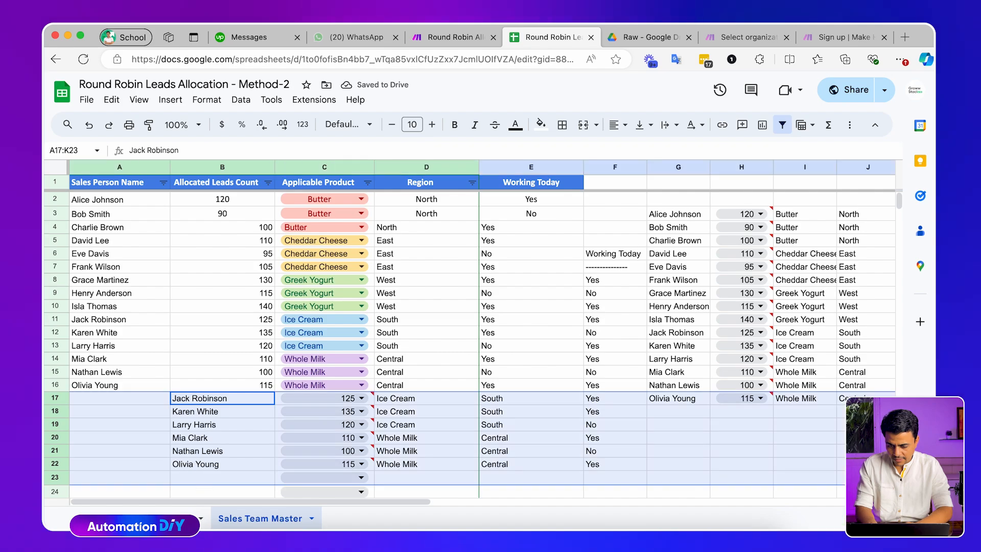
key("Delete")
left_click_drag(622, 200, 889, 439)
key("Delete")
key("Home")
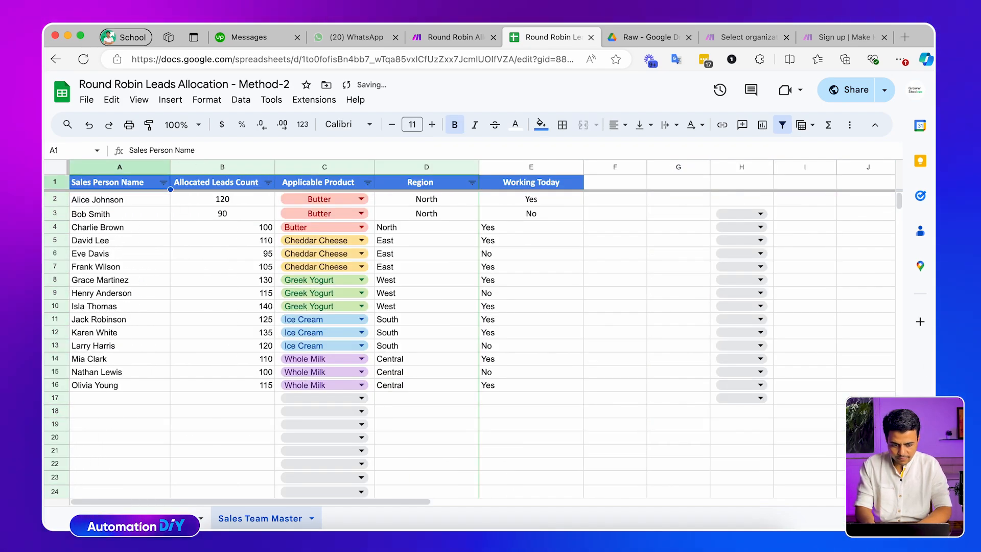
left_click_drag(756, 201, 756, 402)
key("Delete")
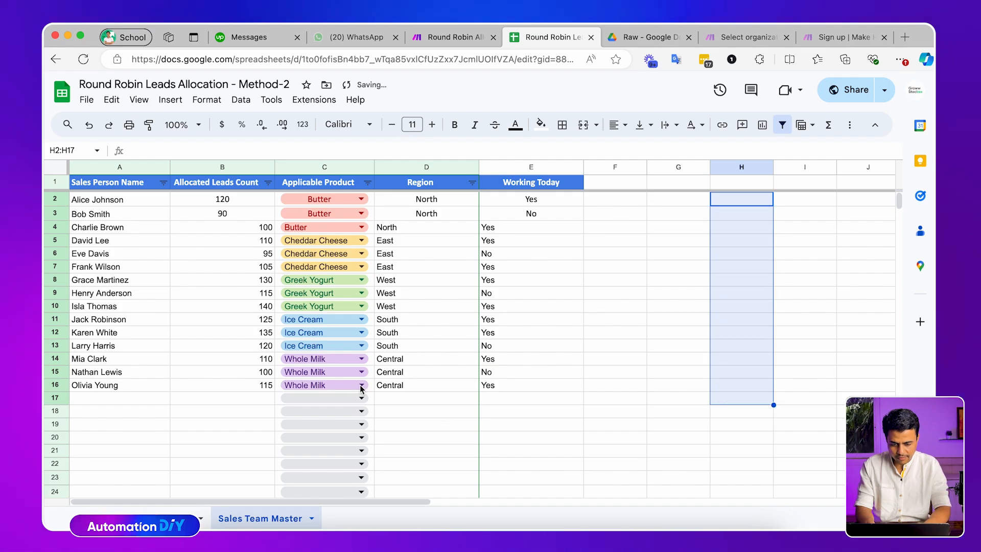
- Center-align columns B to E and set the whole sheet's font to Calibri
left_click_drag(513, 171, 230, 167)
left_click(634, 148)
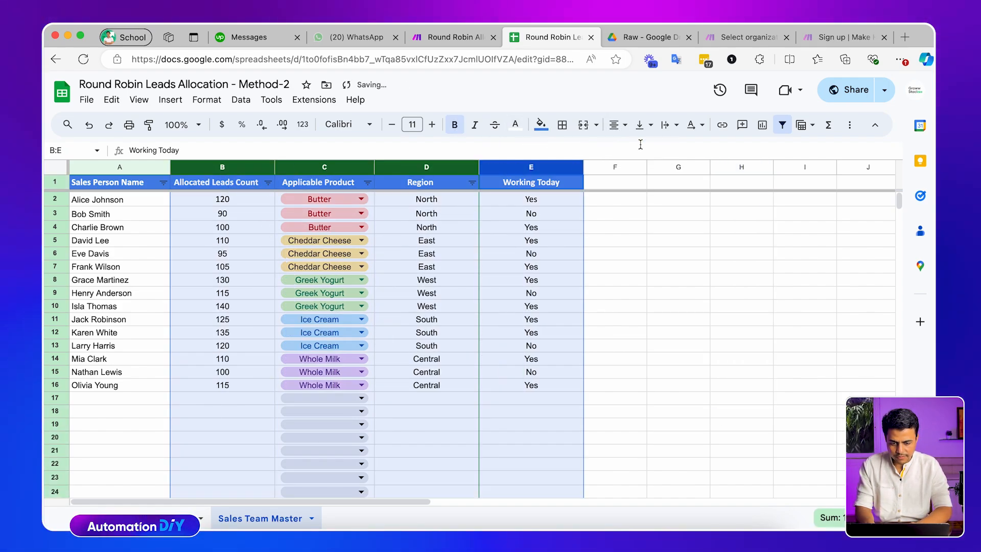
left_click(162, 243)
left_click(65, 172)
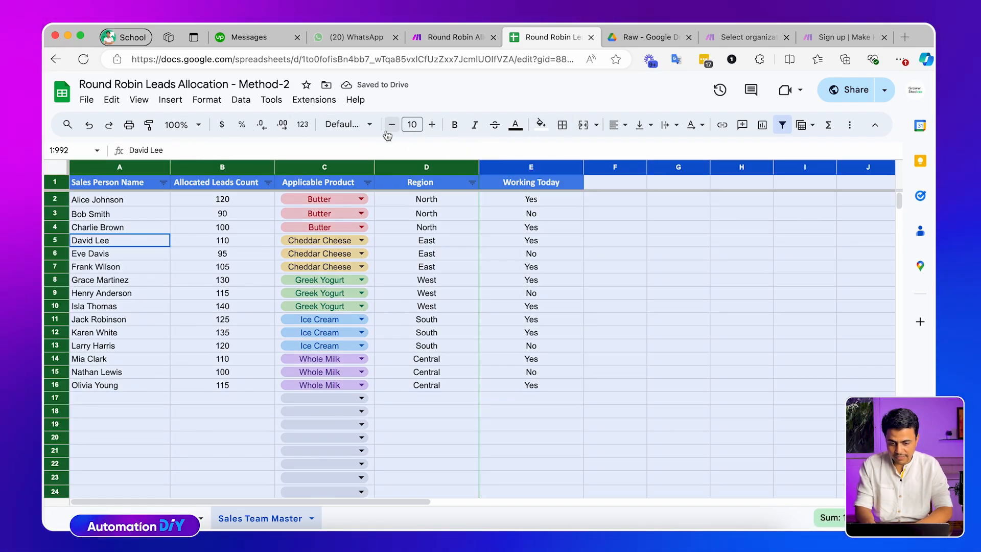
left_click(350, 124)
left_click(393, 251)
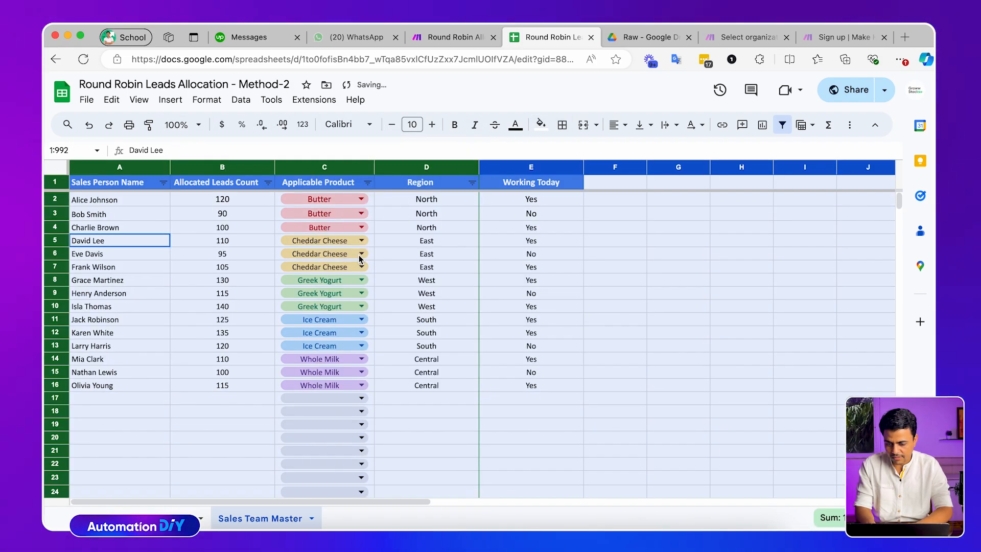
- Increase the font size of the whole sheet to 12
left_click(236, 294)
key("ctrl+a")
key("ctrl+a")
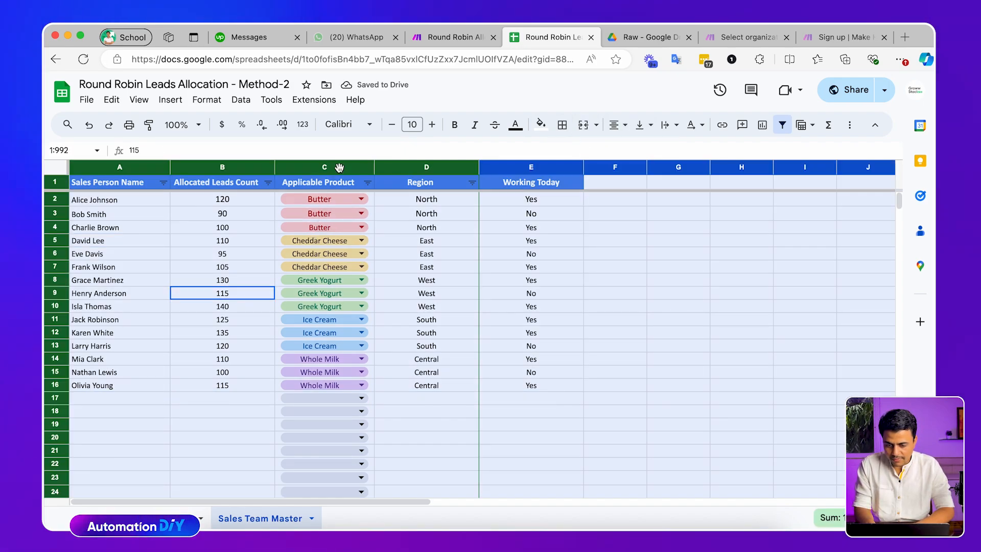
left_click(433, 128)
left_click(146, 287)
key("ctrl+a")
key("ctrl+a")
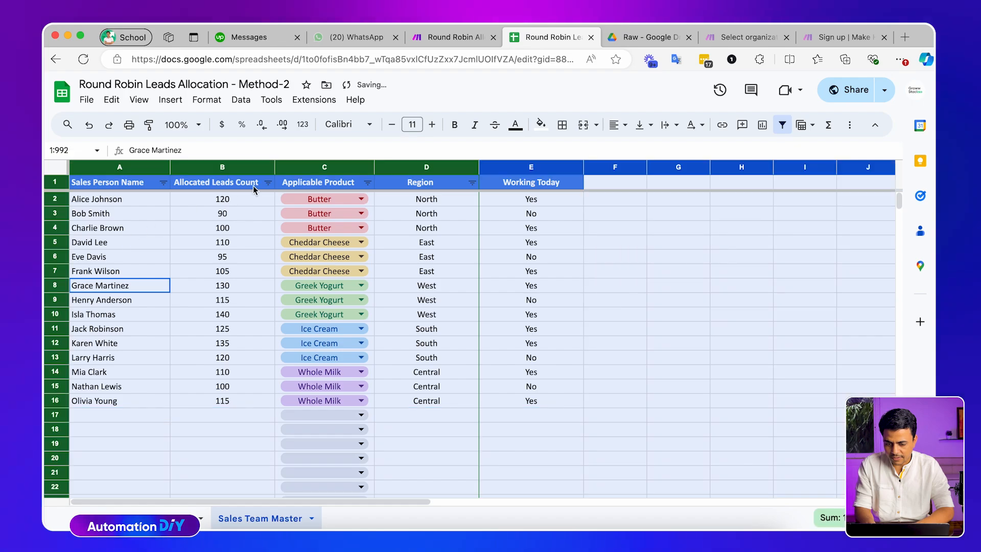
left_click(431, 125)
left_click(149, 287)
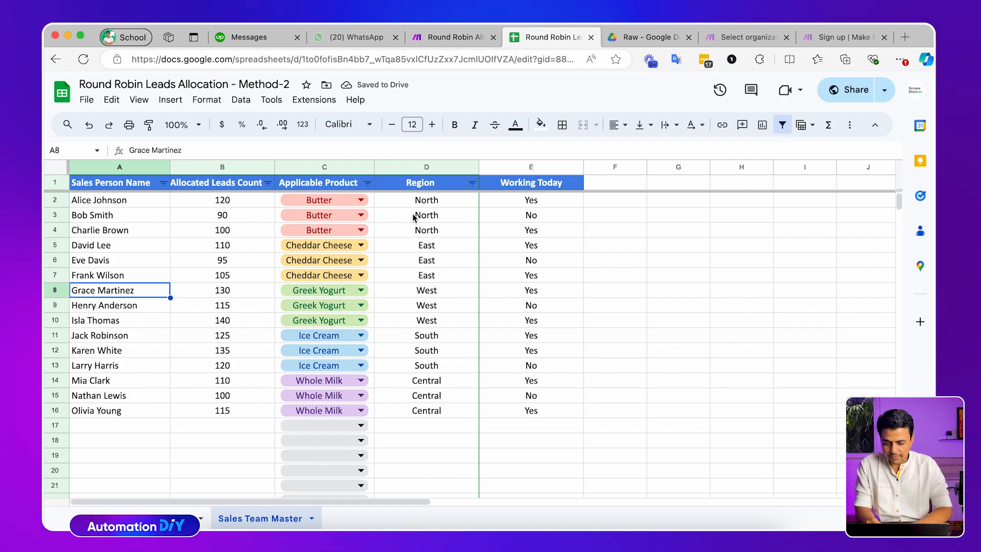
- Examine the completed table in A1:E16 and the product, region and working status of the Butter team's rows
left_click_drag(423, 201, 433, 221)
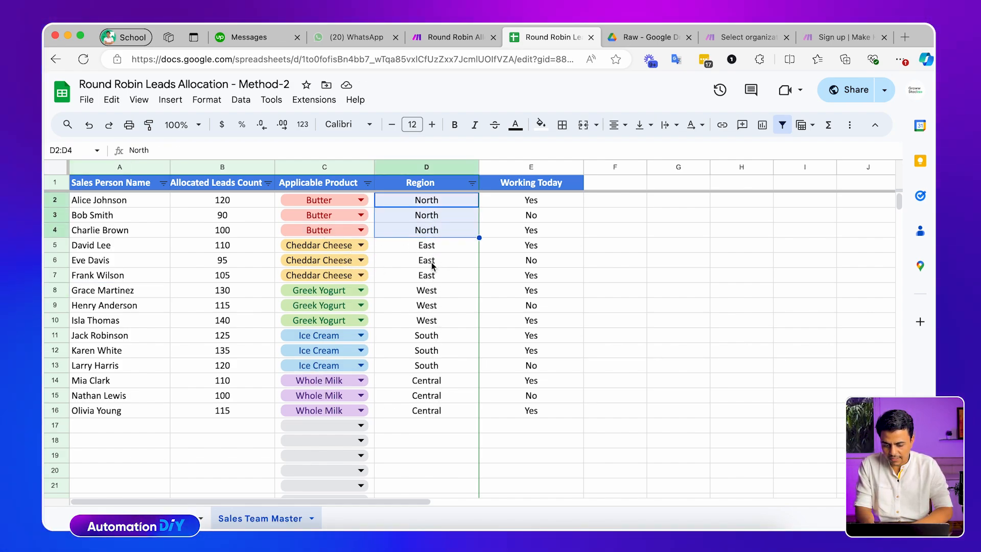
left_click_drag(152, 182, 532, 417)
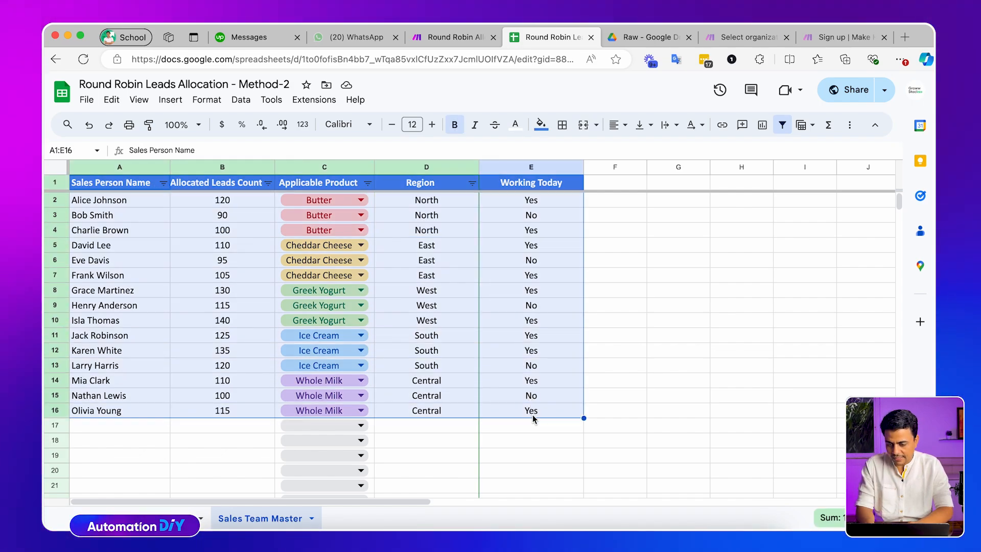
left_click_drag(136, 203, 352, 230)
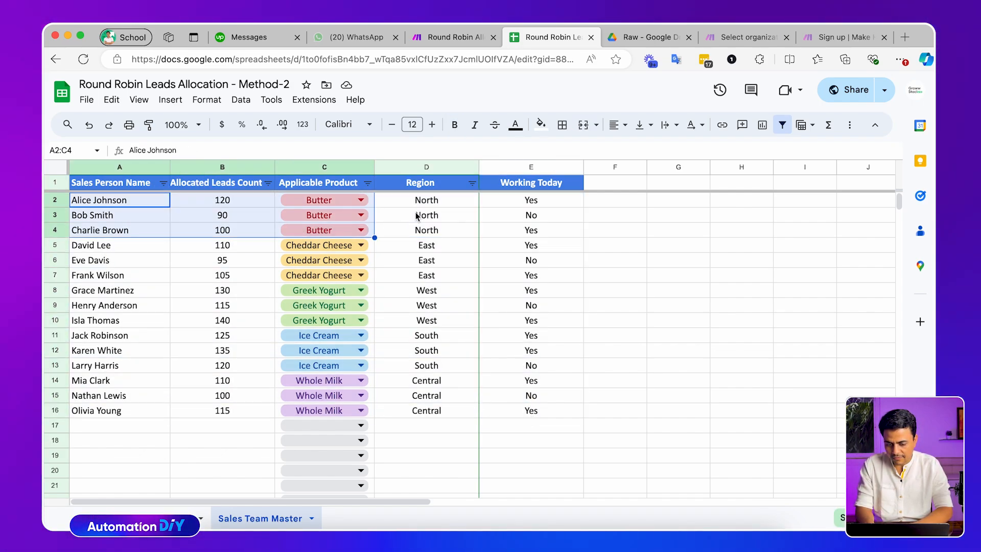
left_click_drag(420, 202, 457, 243)
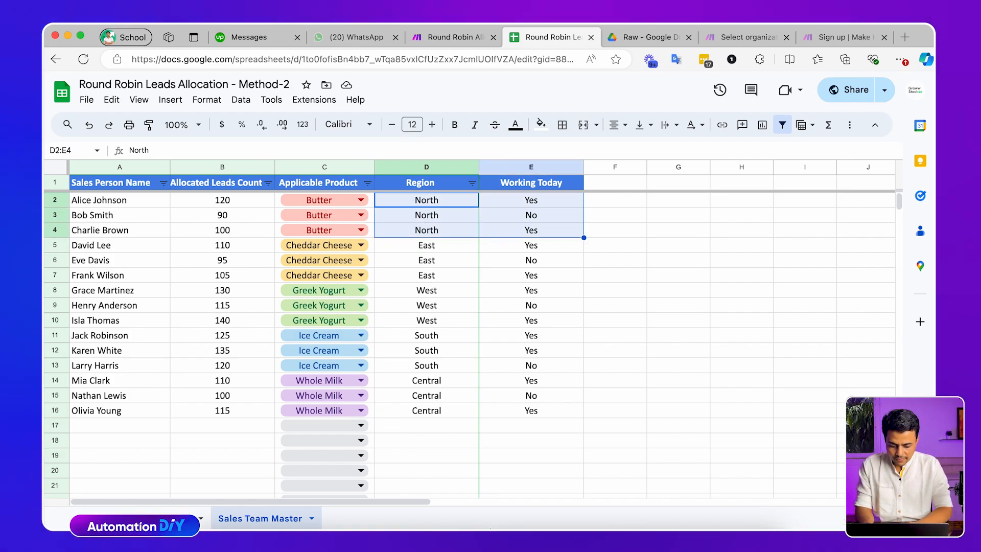
left_click(635, 532)
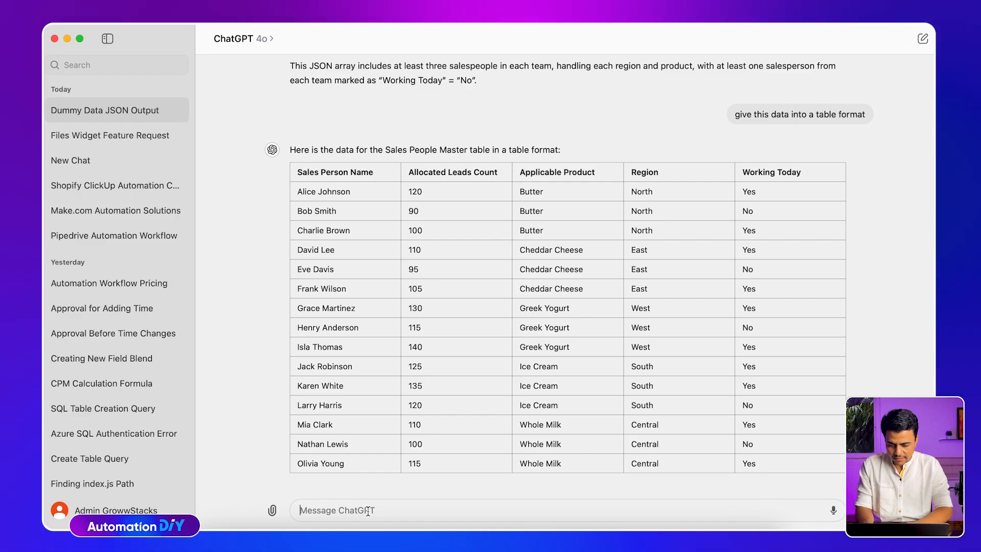
type("create")
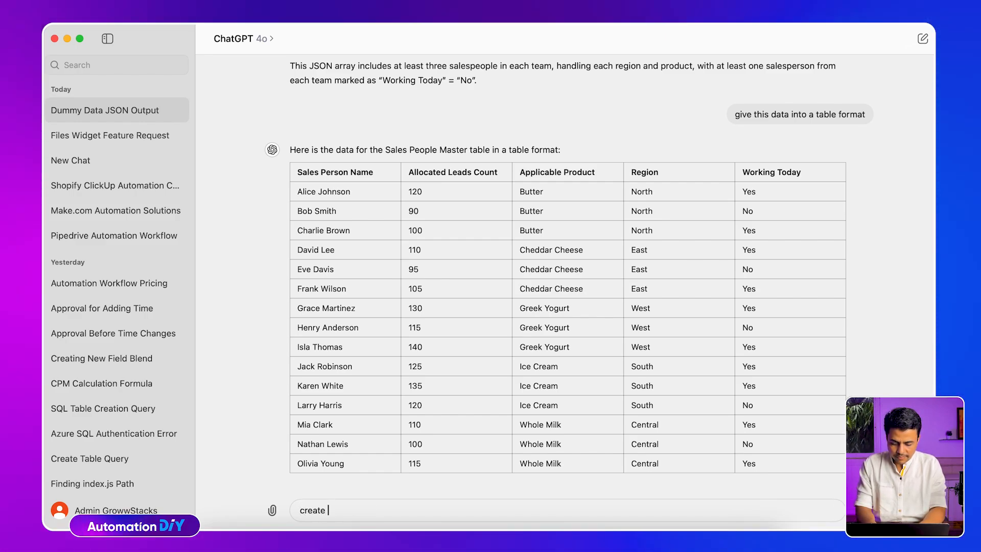
key("BackSpace")
key("BackSpace")
key("BackSpace")
key("BackSpace")
key("BackSpace")
key("BackSpace")
key("BackSpace")
left_click(365, 529)
scroll(400, 328, "down", 1)
scroll(400, 328, "up", 1)
- Examine the salesperson rows whose Working Today value is No in the Butter, Cheddar Cheese and Greek Yogurt teams
left_click(544, 217)
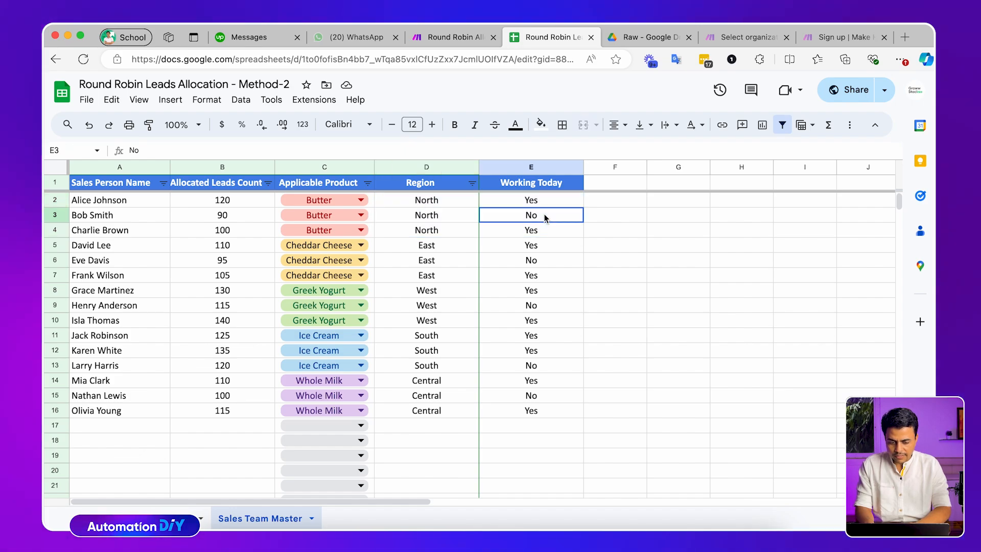
key("super+shift+Left")
left_click(553, 265)
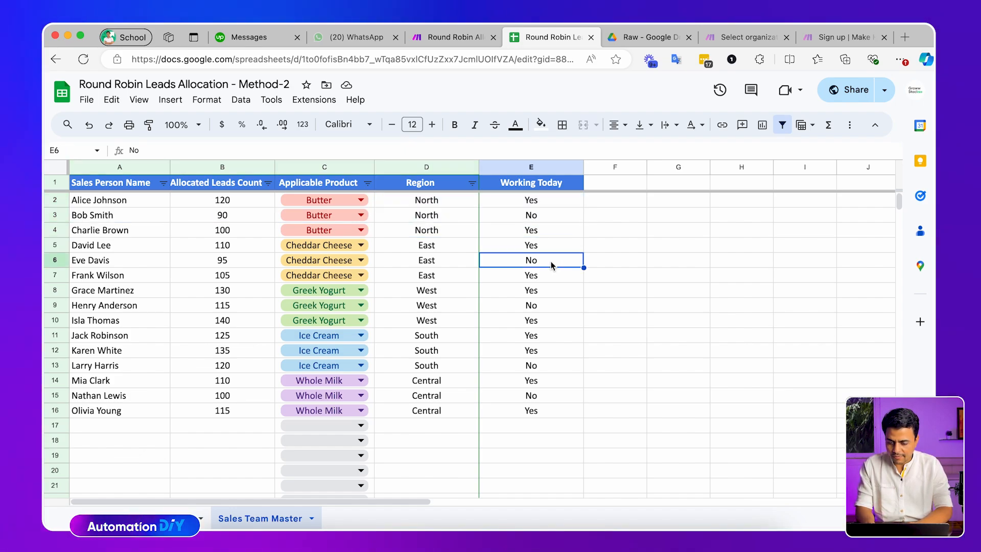
key("super+shift+Left")
left_click(542, 308)
key("super+shift+Left")
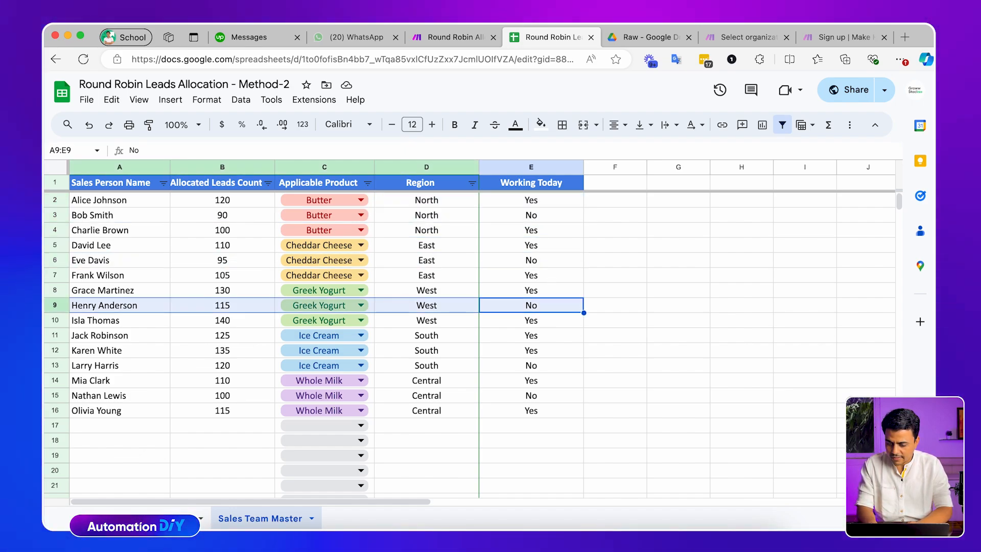
- Clear all Allocated Leads Count values from B2 downward
left_click(244, 206)
key("super+shift+Down")
key("Delete")
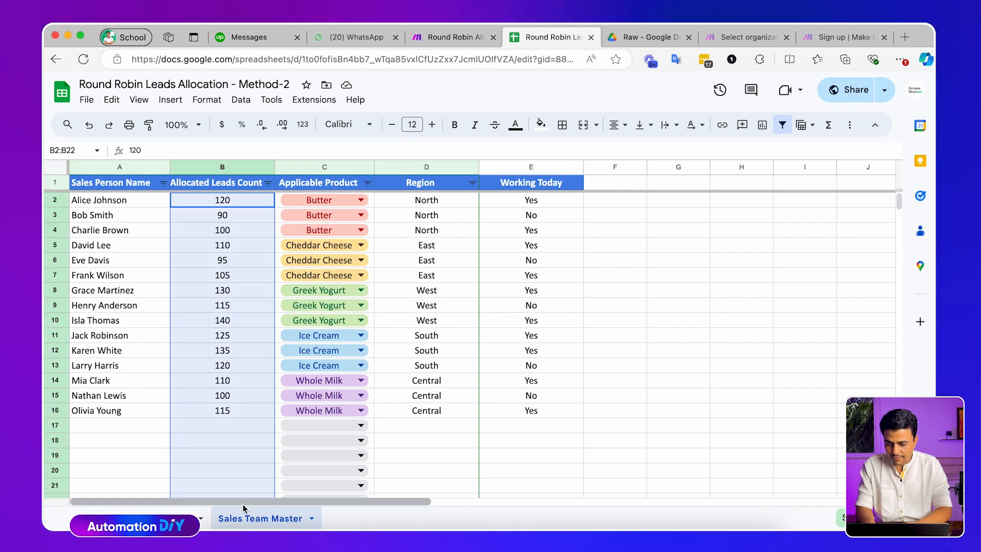
left_click(146, 233)
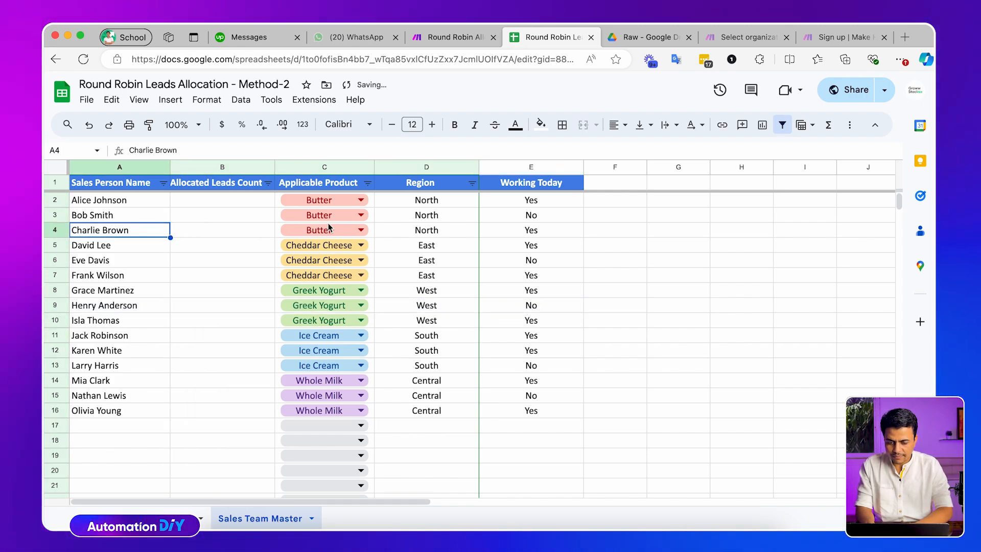
- In ChatGPT, write the prompt "generate 25 leads data for the following product and region combination" and paste the copied Applicable Product and Region list below it
key("super+Tab")
type("gener")
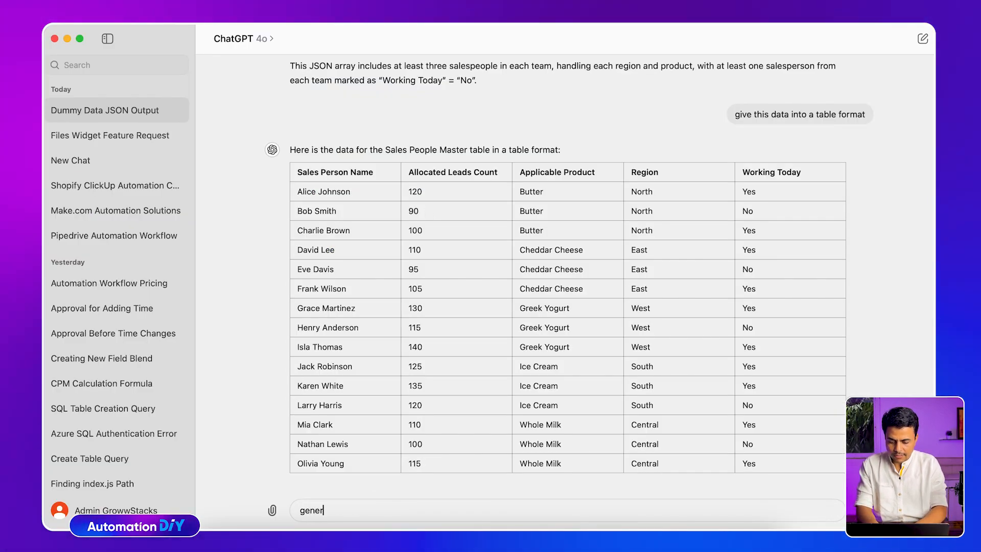
type("ate 25 leads ")
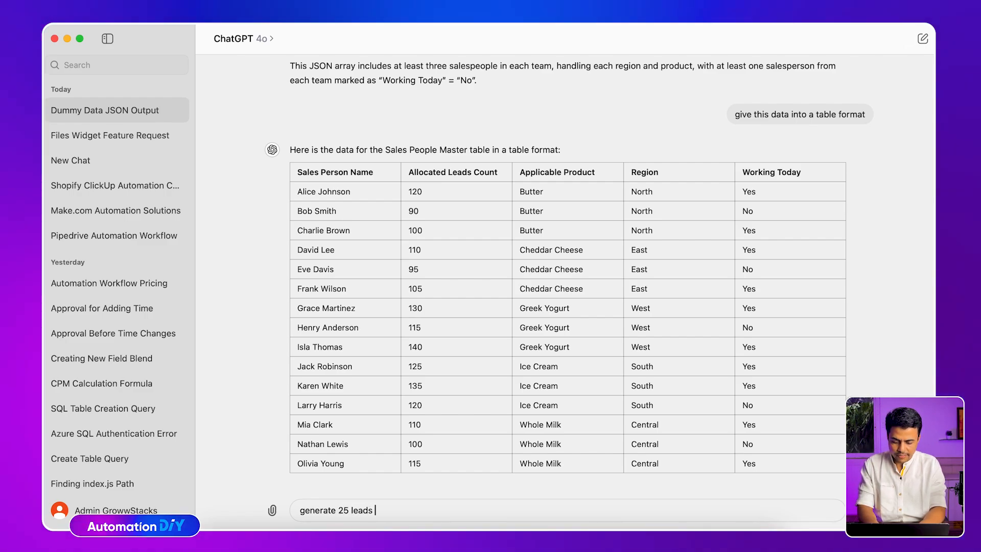
type("data for th")
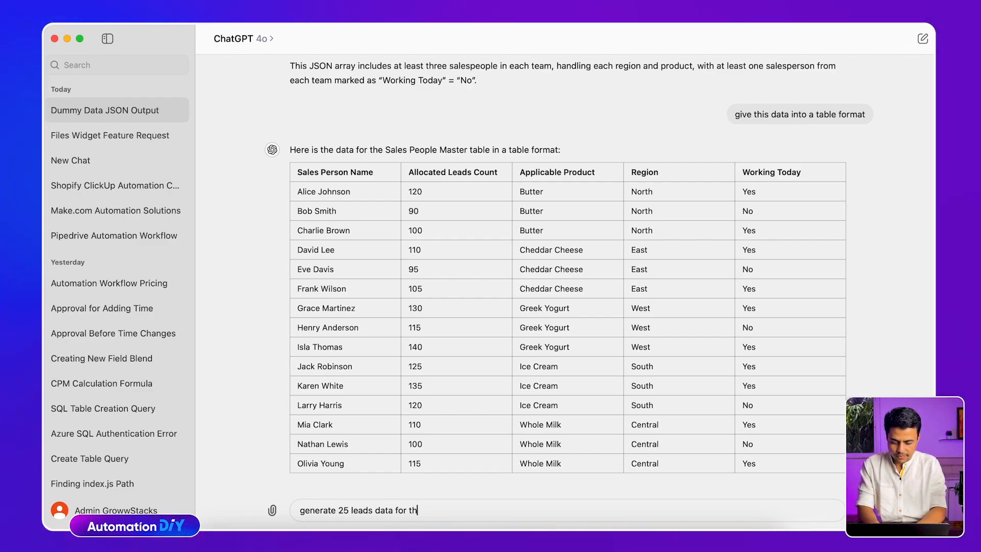
type("e following priduct")
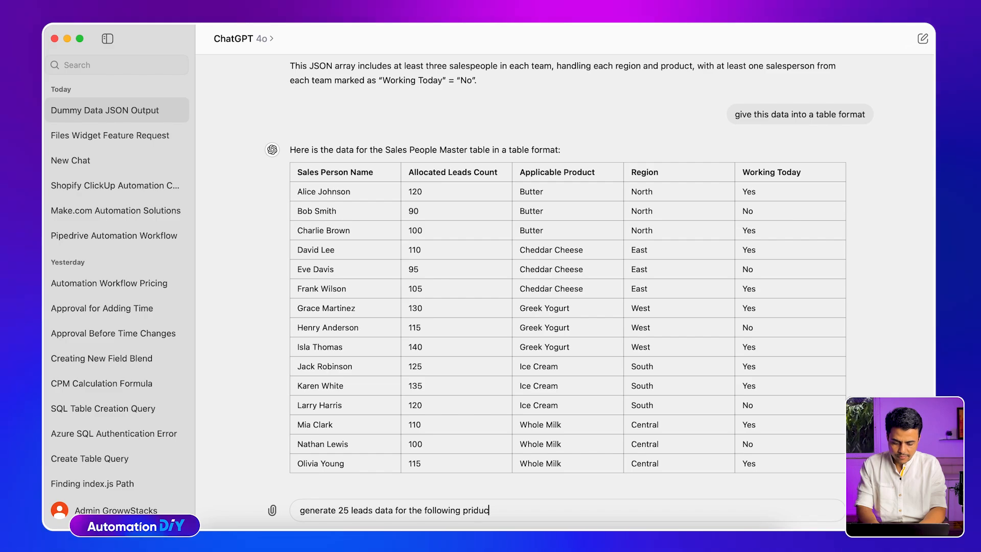
key("BackSpace")
key("BackSpace")
key("BackSpace")
key("BackSpace")
key("BackSpace")
type("od")
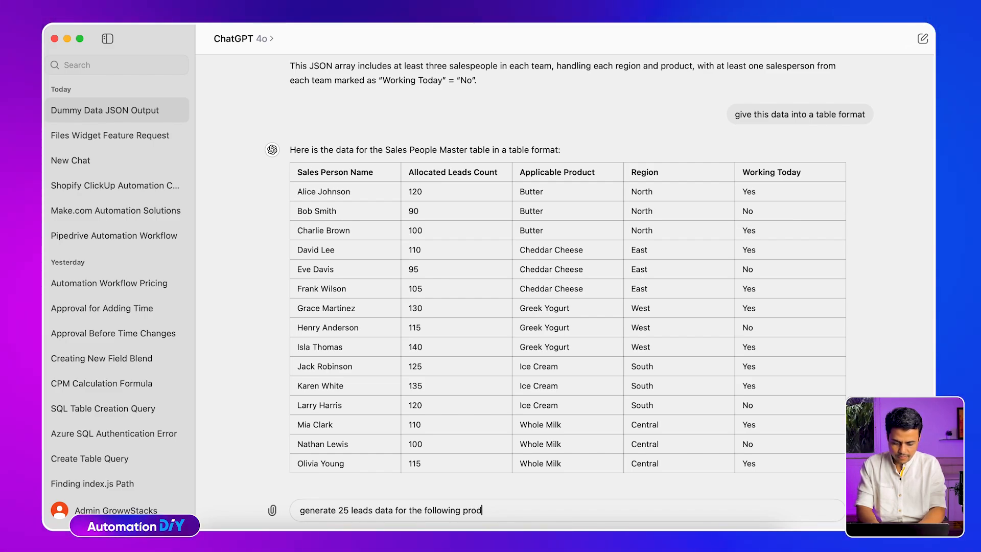
type("uct and region con")
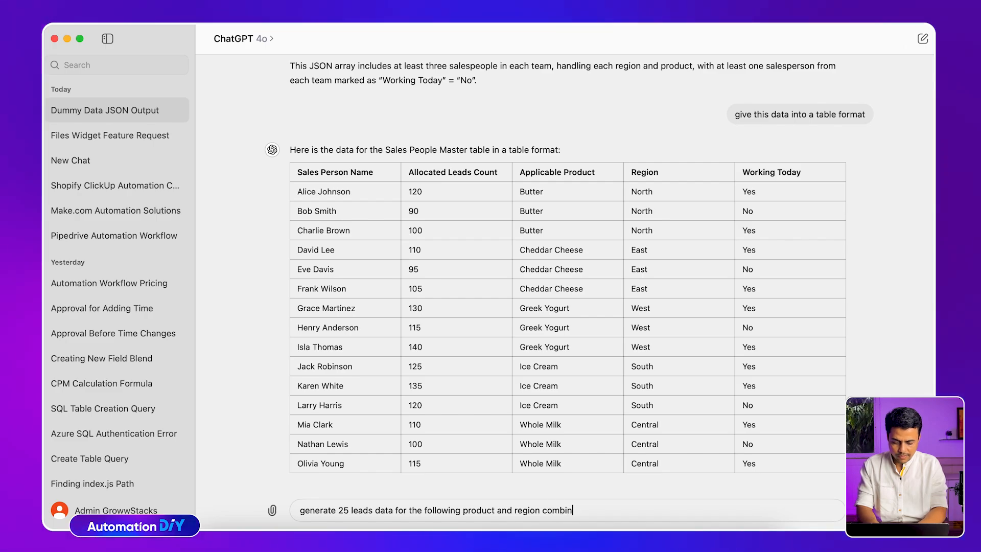
type("bination")
key("shift+Return")
key("super+v")
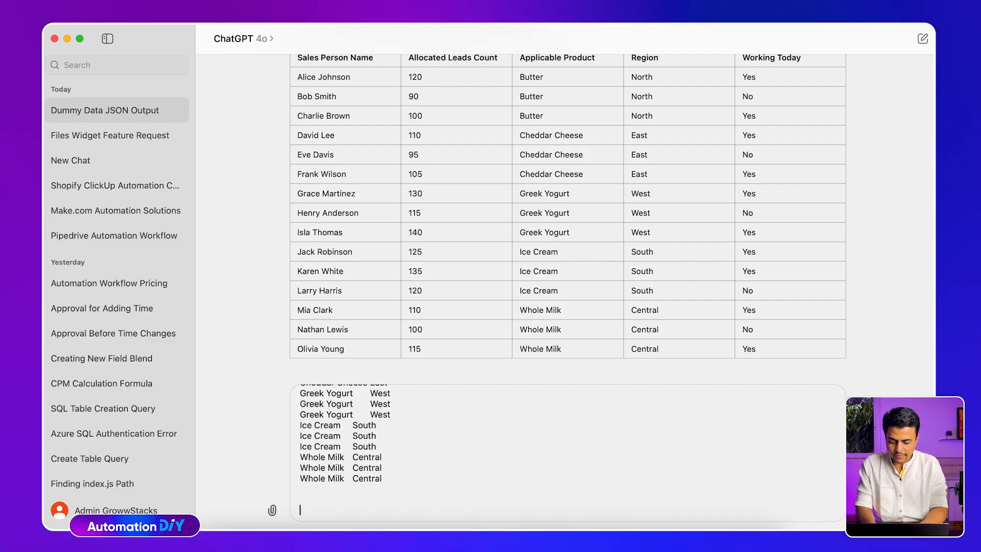
- Add "Give the lead info as" to the prompt, followed by the leads sheet's headers from First Name to Product Interest
type("Give the ")
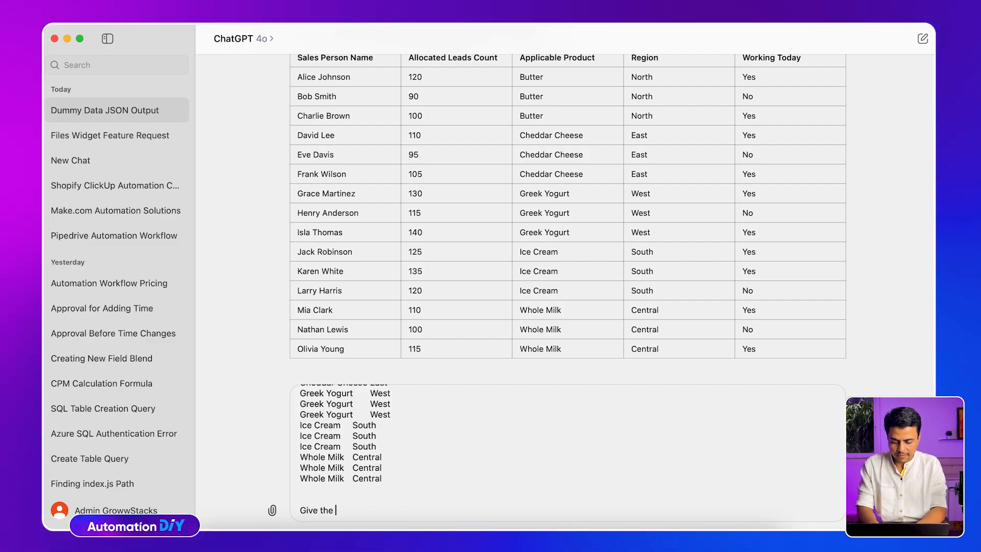
type("lead")
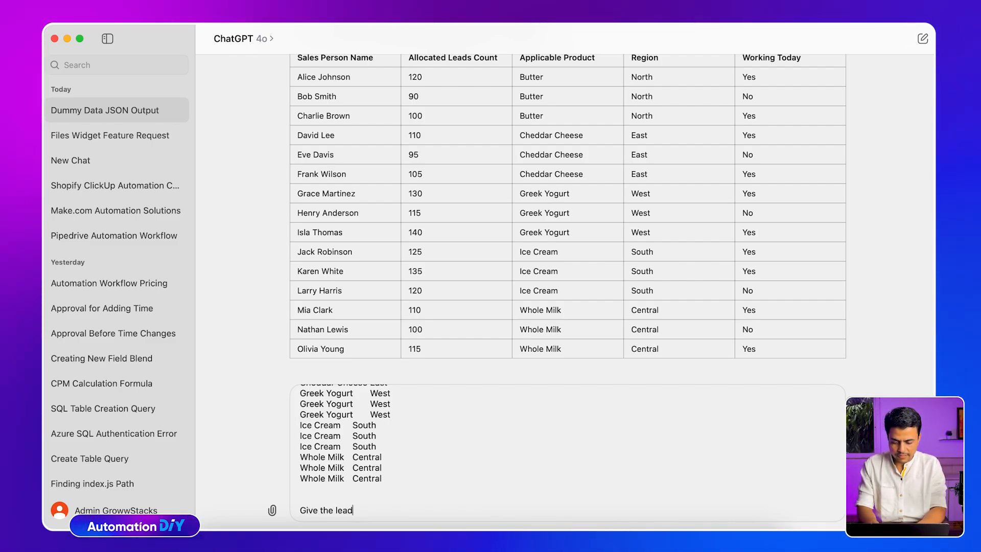
type(" info as")
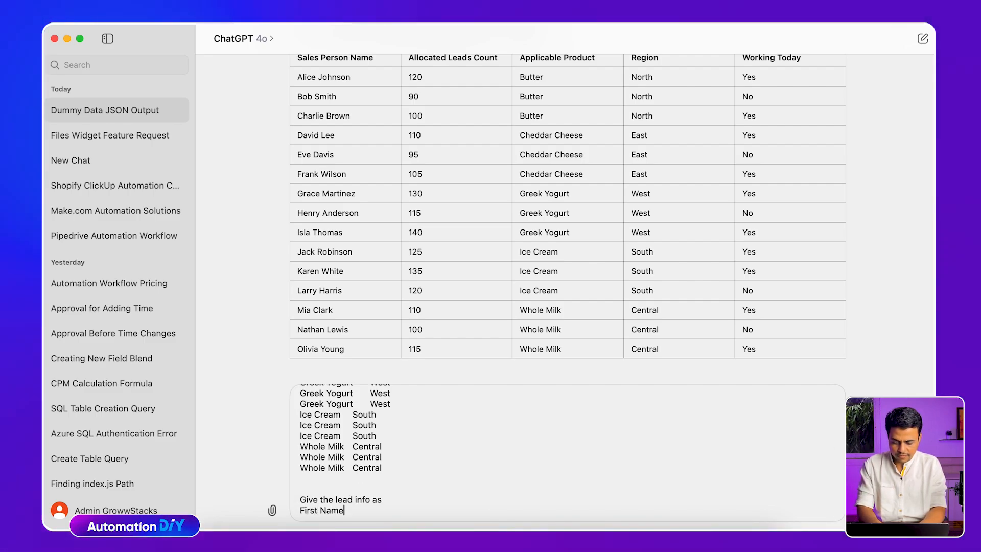
key("super+Tab")
left_click(190, 514)
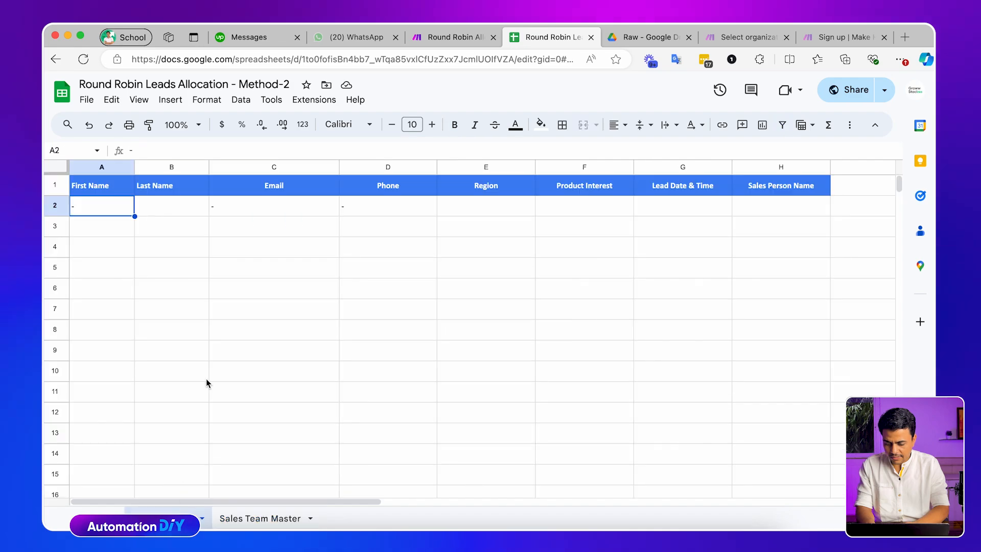
left_click_drag(97, 185, 585, 185)
key("super+c")
key("super+Tab")
key("super+v")
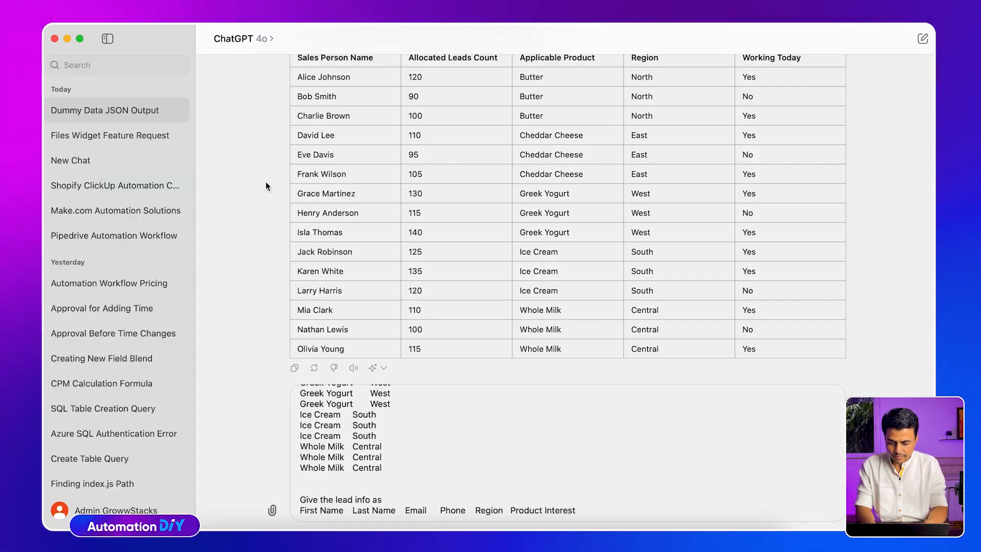
- End the prompt with "return output in proper JSON" and submit it
key("shift+Return")
key("shift+Return")
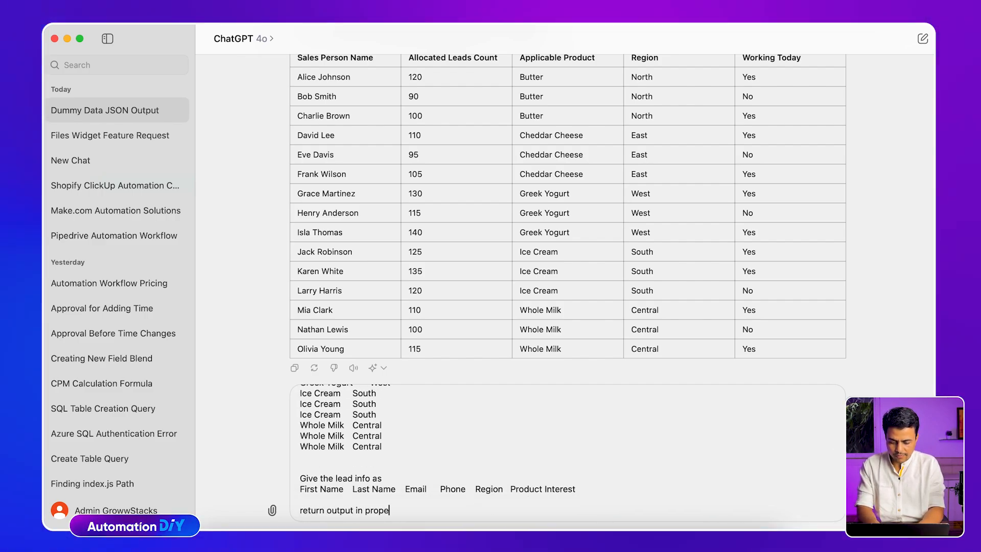
key("Return")
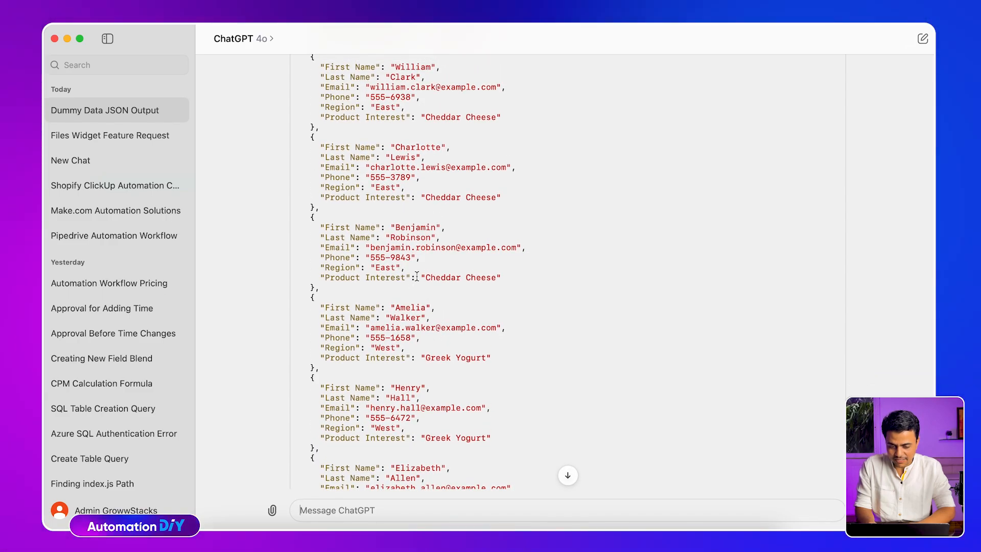
- Edit the submitted prompt so each product and region combination is listed only once, and resubmit it
scroll(455, 368, "down", 4)
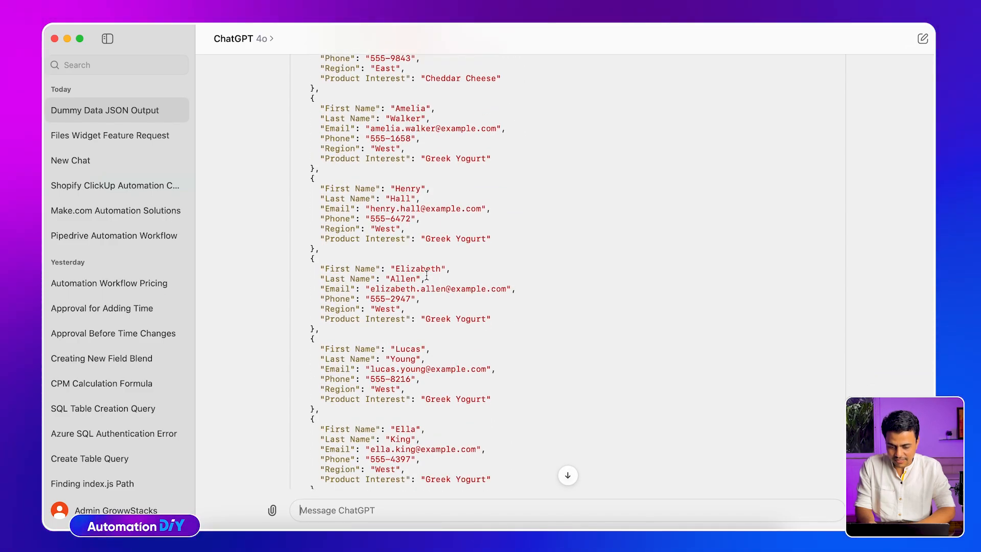
scroll(430, 414, "down", 2)
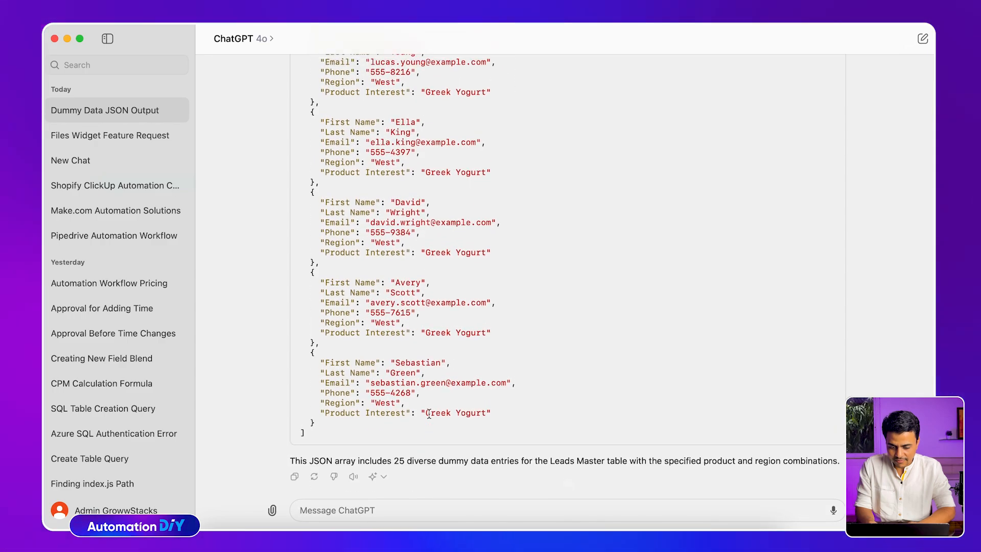
scroll(429, 413, "up", 20)
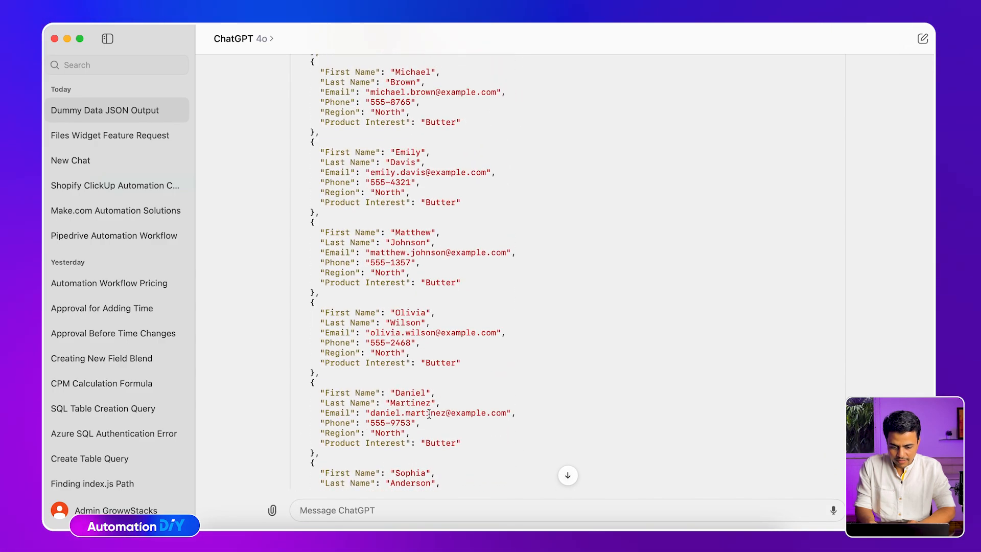
scroll(430, 414, "up", 3)
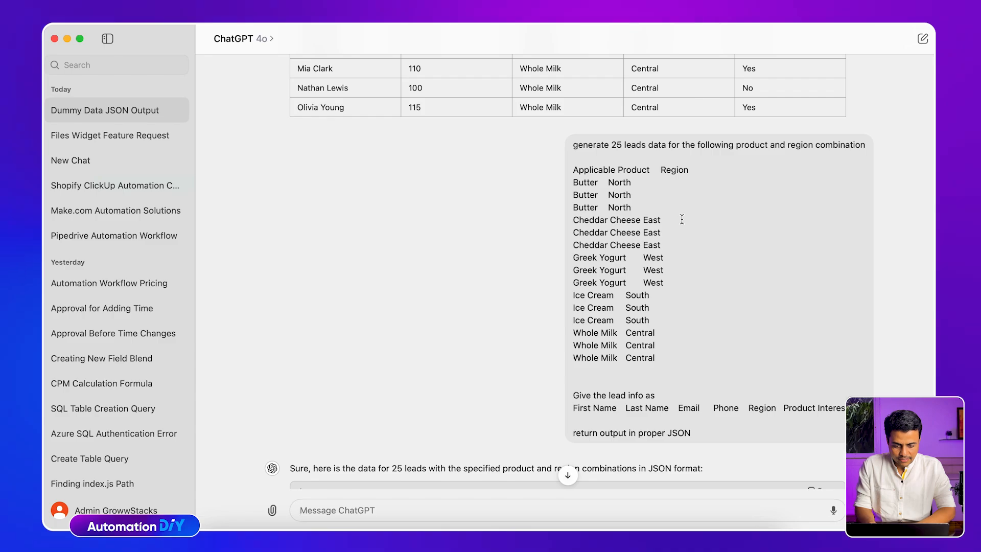
left_click(861, 451)
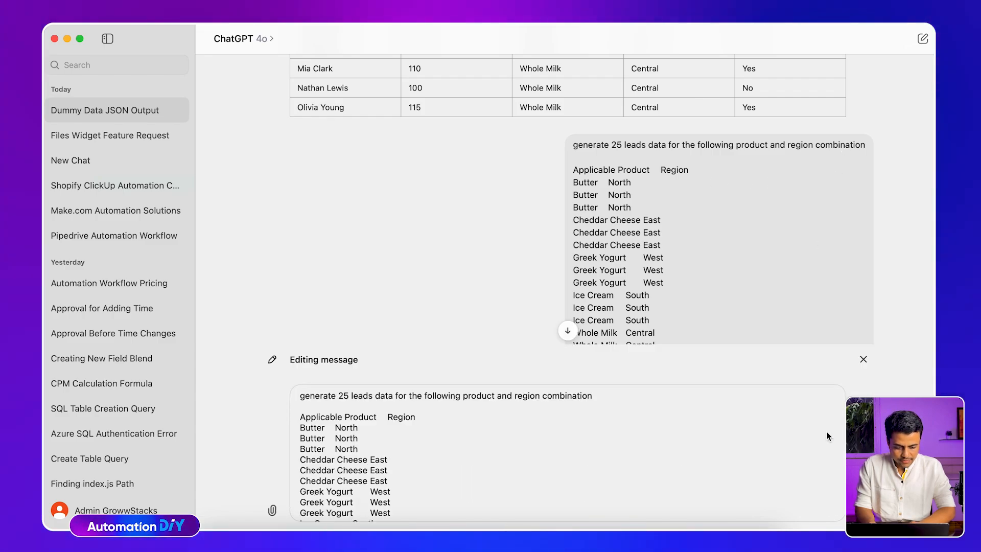
scroll(428, 400, "down", 1)
left_click_drag(300, 409, 300, 464)
key("BackSpace")
key("BackSpace")
key("BackSpace")
key("BackSpace")
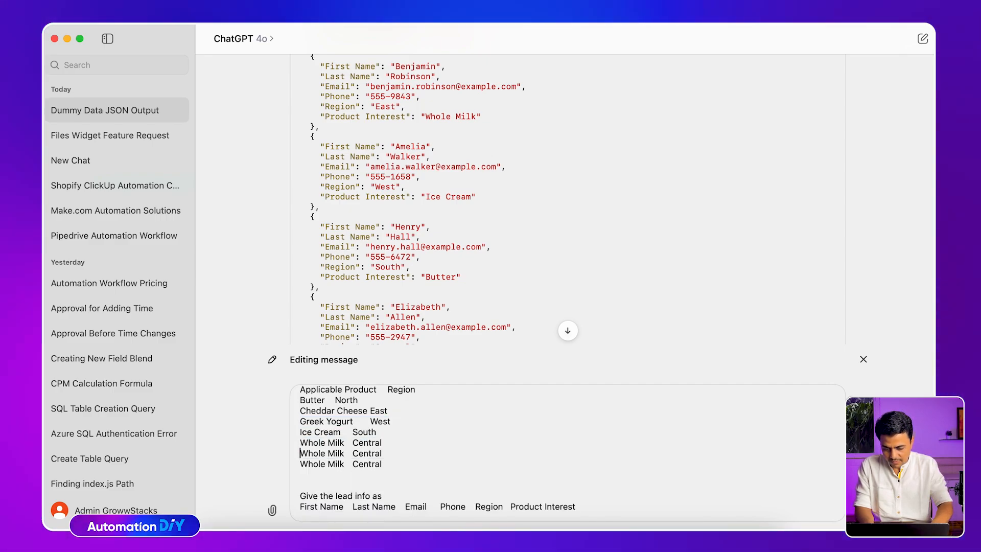
key("BackSpace")
key("Return")
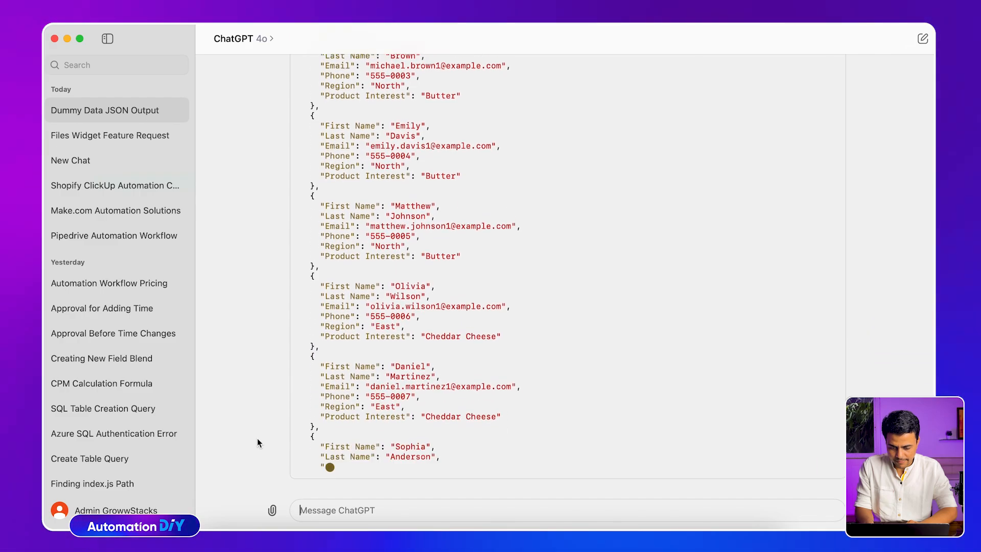
- Compare the regenerated leads' regions and products with the five product and region combinations in the prompt
scroll(256, 442, "up", 5)
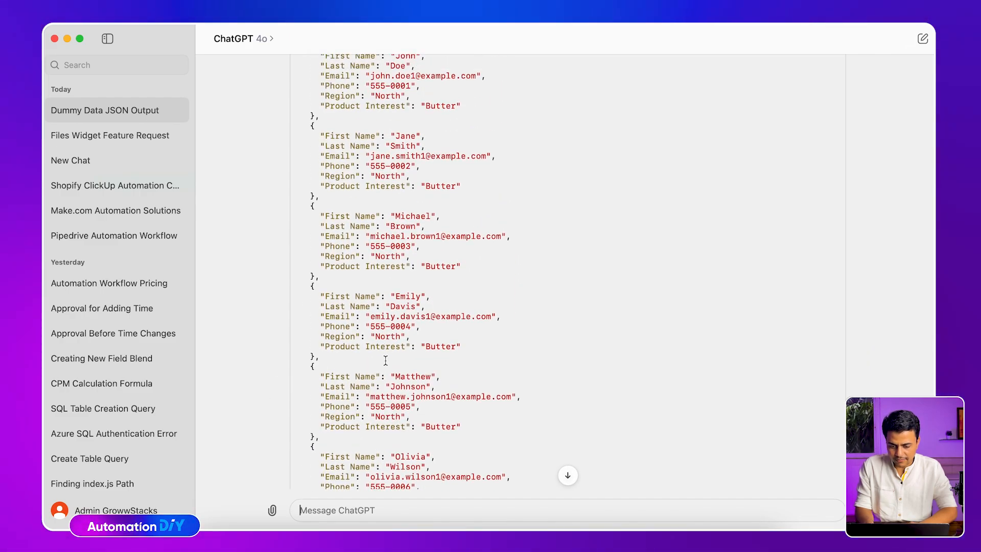
scroll(370, 411, "down", 2)
scroll(370, 411, "up", 10)
left_click_drag(573, 154, 664, 201)
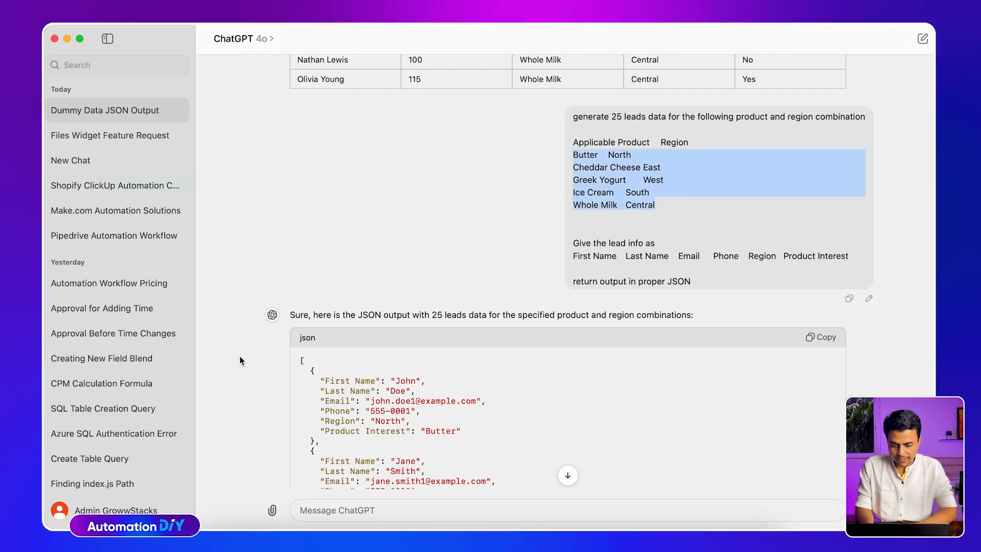
scroll(247, 416, "down", 7)
scroll(248, 415, "down", 10)
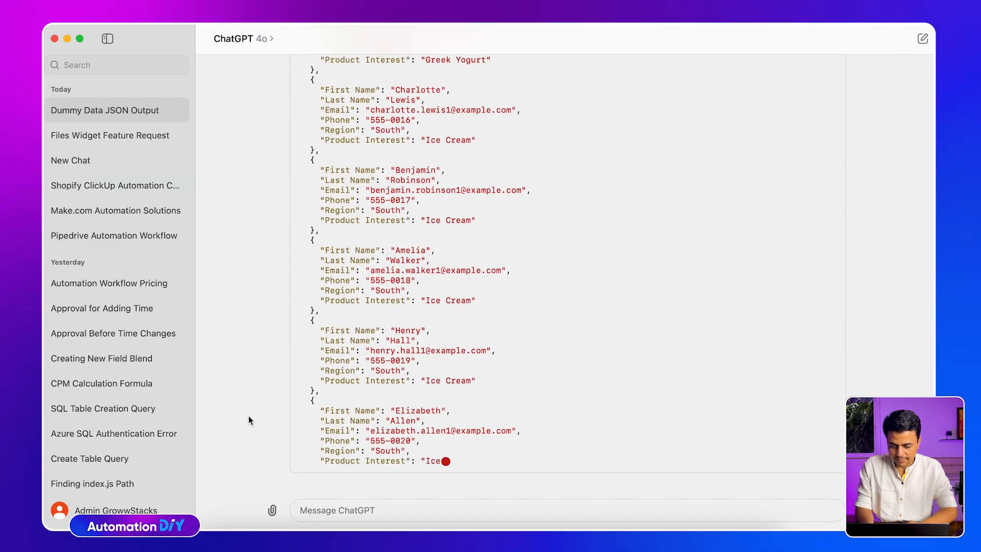
- Switch to the Make scenario Round Robin Allocation Method-2 and clear the JSON string of its Parse JSON module
key("super+Tab")
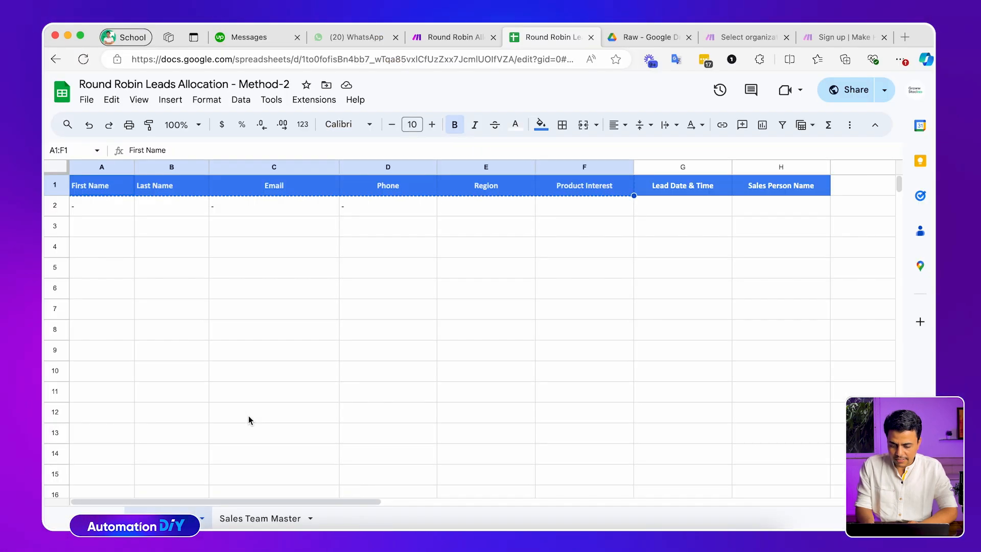
left_click(453, 38)
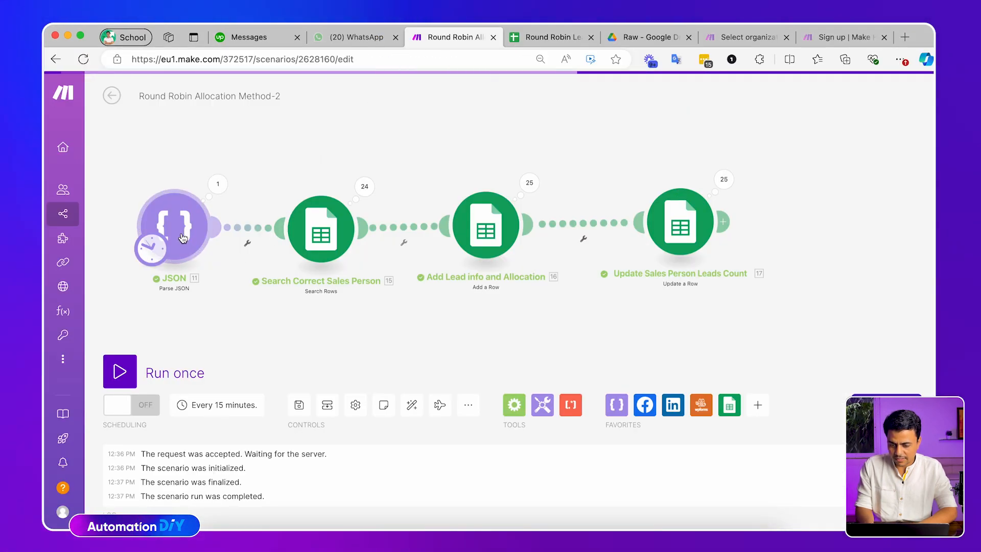
left_click_drag(174, 262, 287, 276)
left_click(295, 241)
left_click(381, 294)
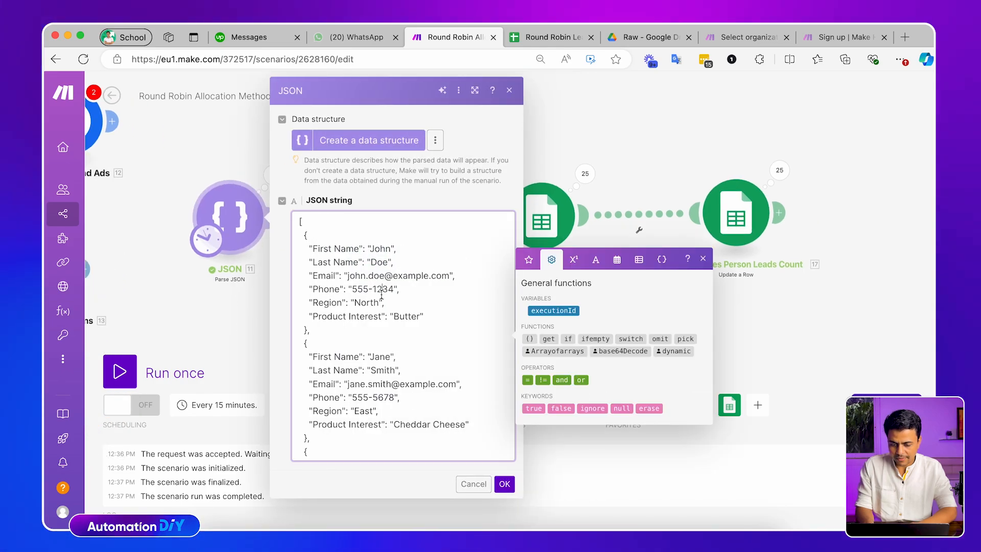
key("super+a")
key("BackSpace")
- Copy the full regenerated ChatGPT response and paste it into the Parse JSON module's JSON string
key("super+Tab")
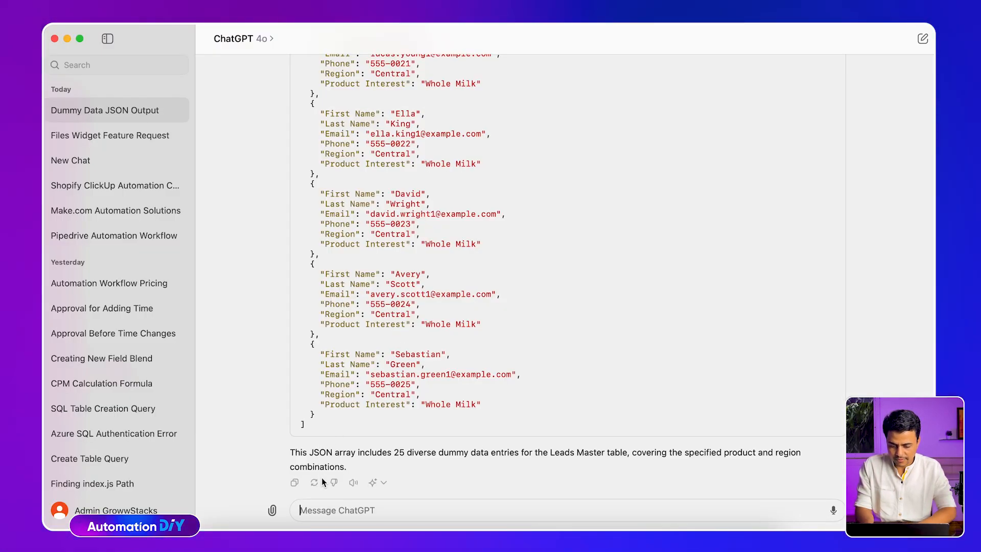
left_click(295, 483)
key("super+Tab")
key("super+v")
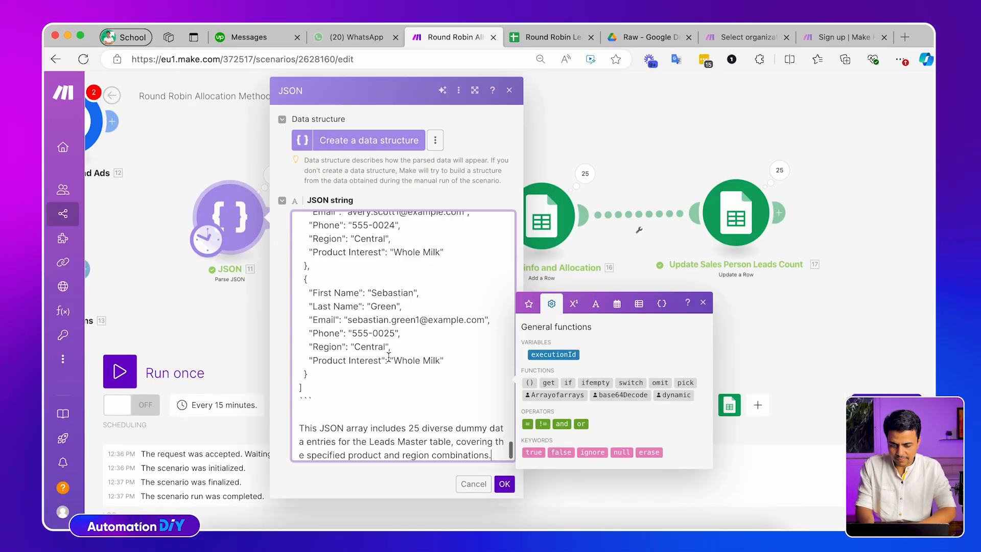
- Remove the explanatory text and code fences around the pasted JSON array and save the module settings
left_click_drag(296, 400, 459, 470)
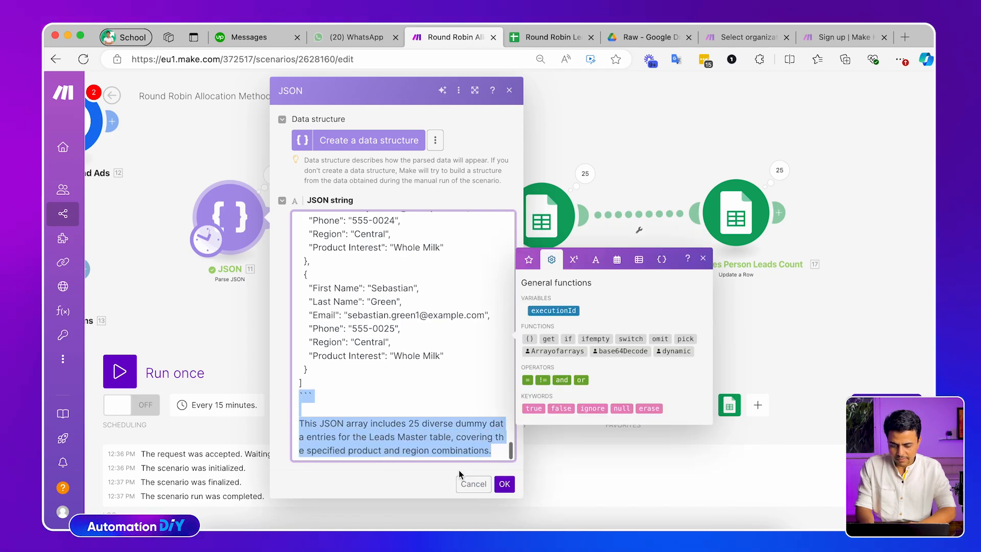
key("BackSpace")
key("super+Up")
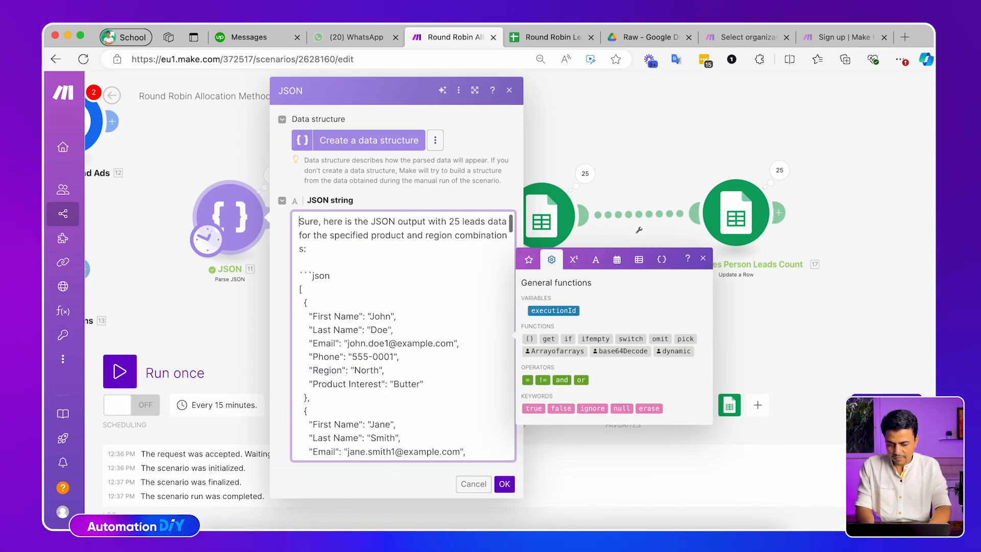
key("shift+Down")
key("shift+Down")
key("BackSpace")
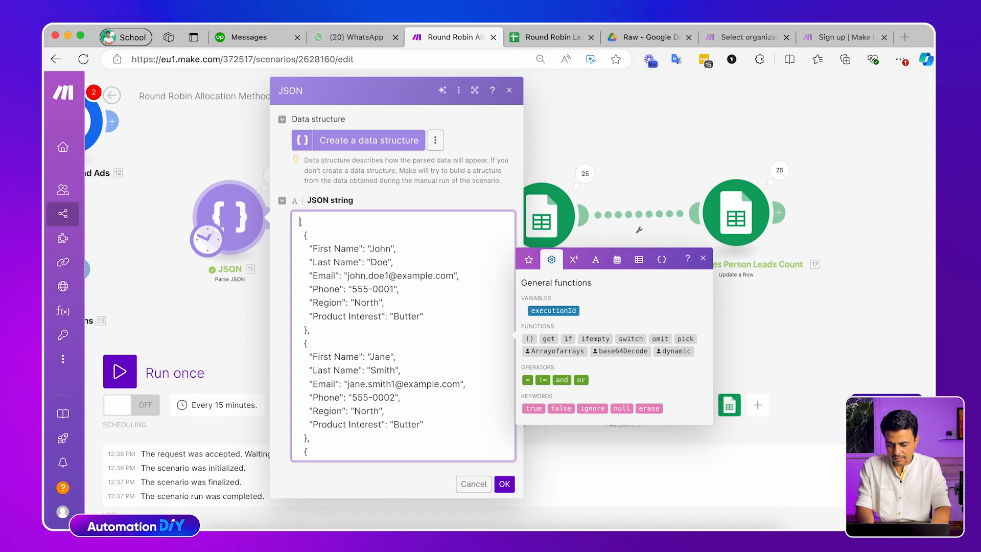
left_click(504, 484)
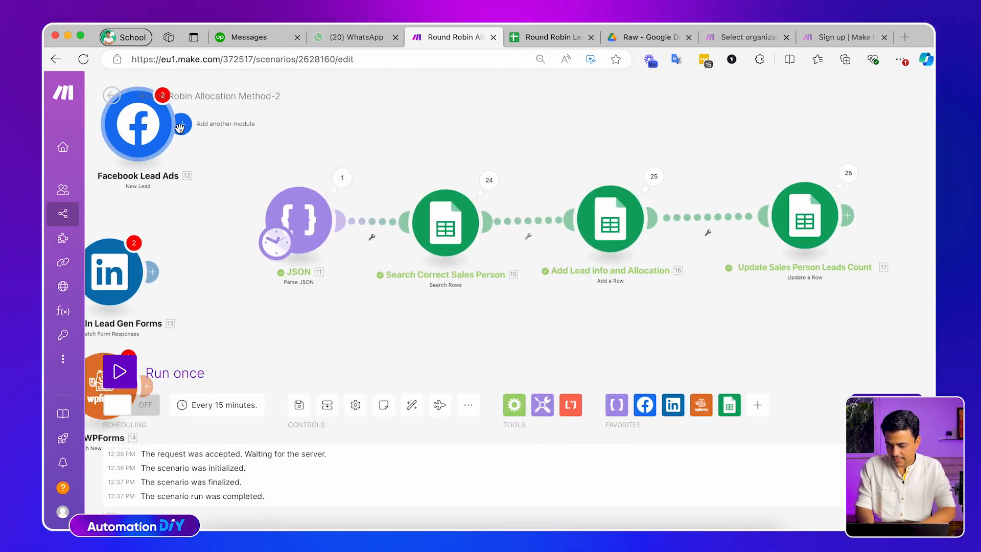
left_click_drag(197, 200, 301, 190)
left_click_drag(399, 325, 254, 318)
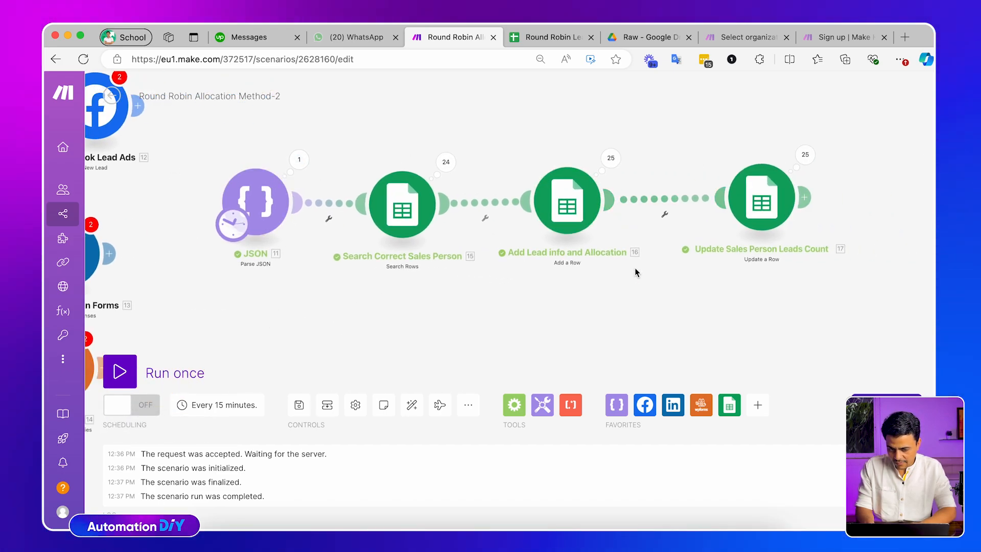
left_click_drag(635, 264, 590, 265)
left_click_drag(332, 170, 345, 180)
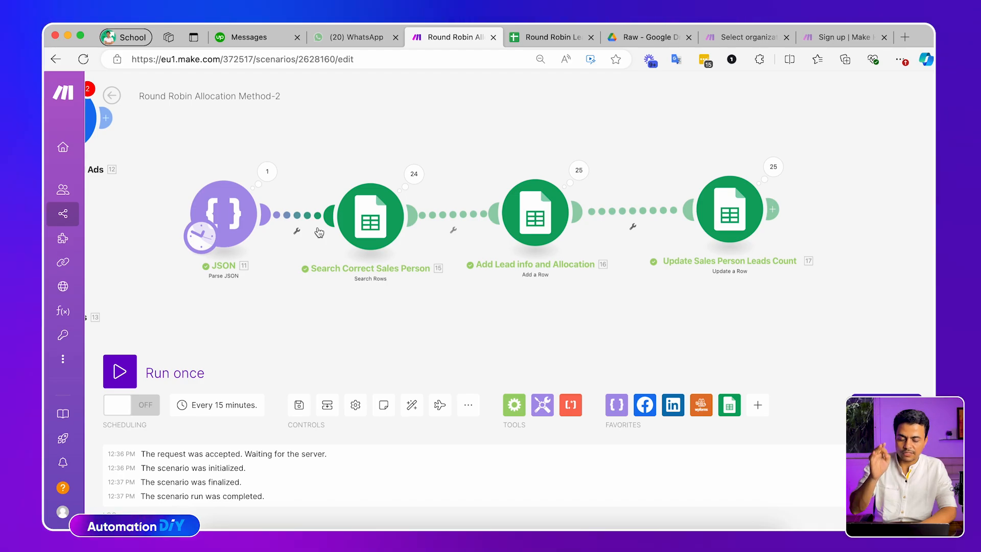
- Add an AND filter rule to the Search Correct Sales Person module requiring Working Today (E) to equal the text Yes
left_click(367, 224)
scroll(431, 306, "down", 2)
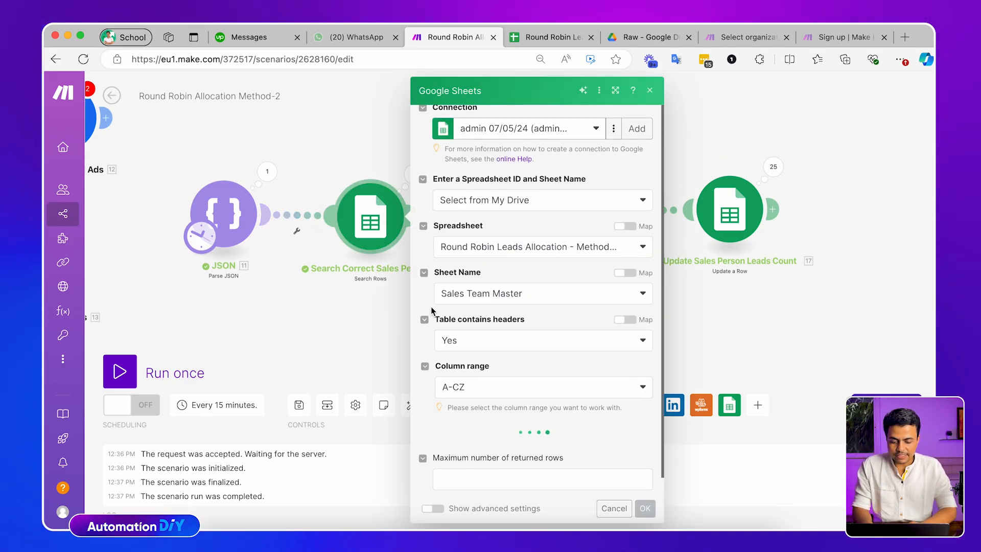
scroll(432, 348, "down", 7)
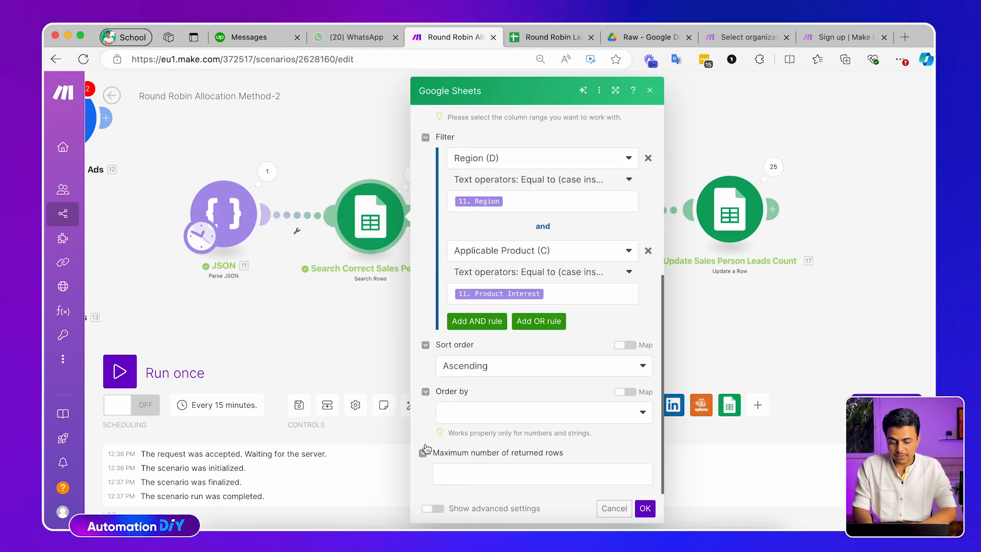
left_click(481, 321)
left_click(483, 343)
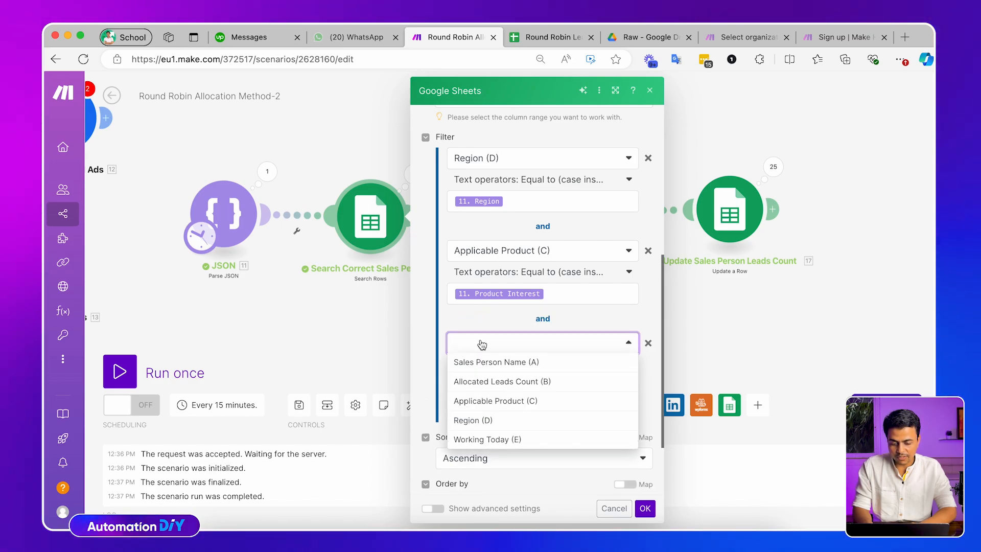
left_click(506, 440)
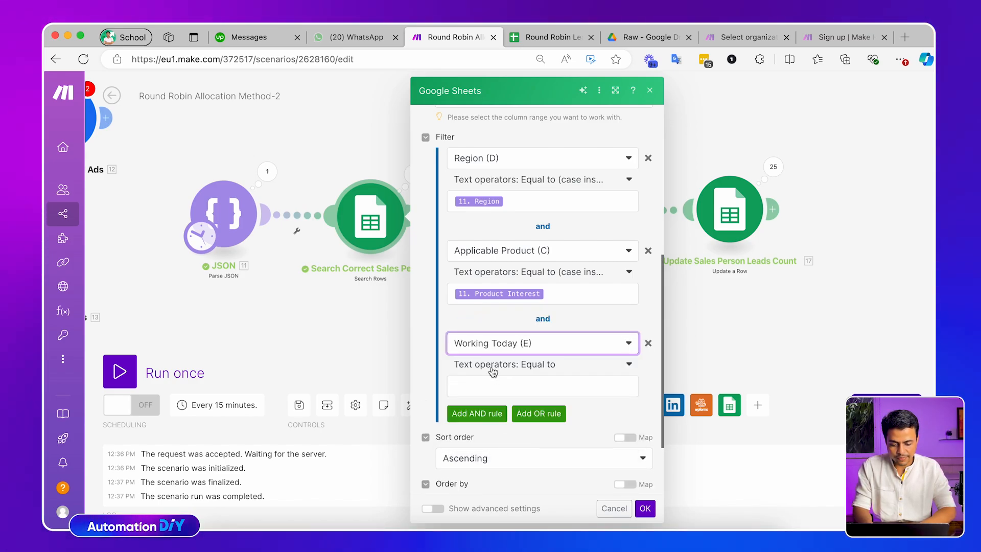
left_click(486, 384)
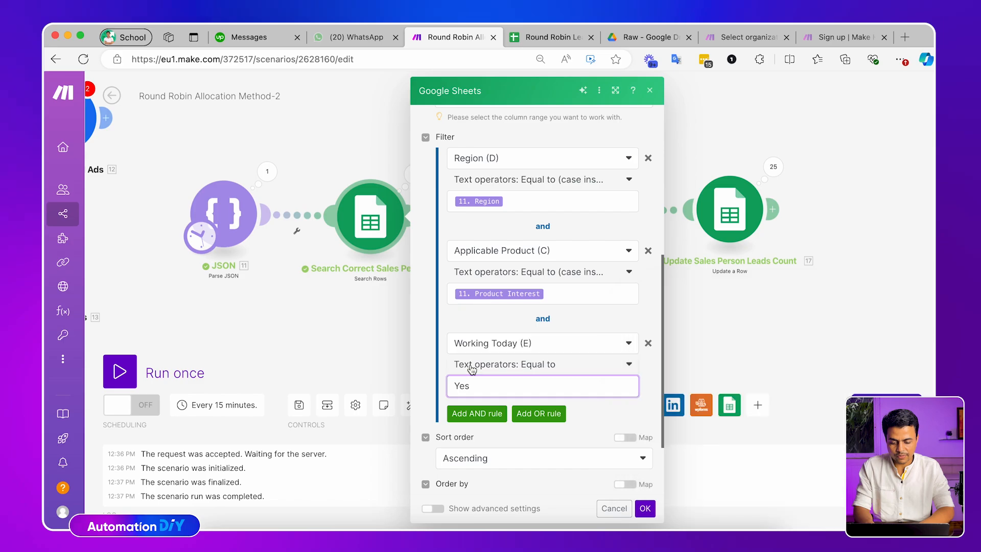
left_click(491, 364)
left_click(423, 359)
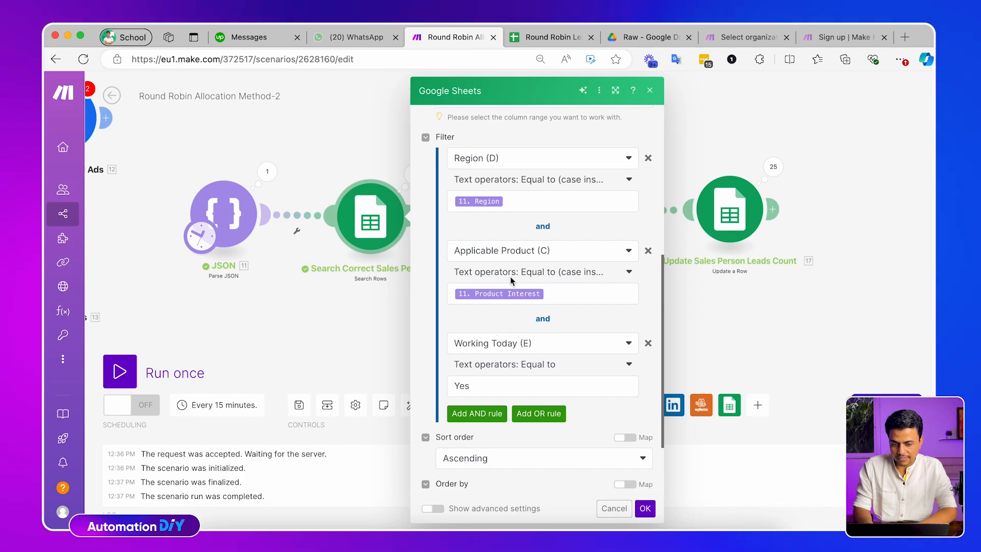
- Check in the Sales Team Master sheet which North region Butter salespeople are marked Yes under Working Today, and return to Make
key("ctrl+Tab")
left_click(252, 522)
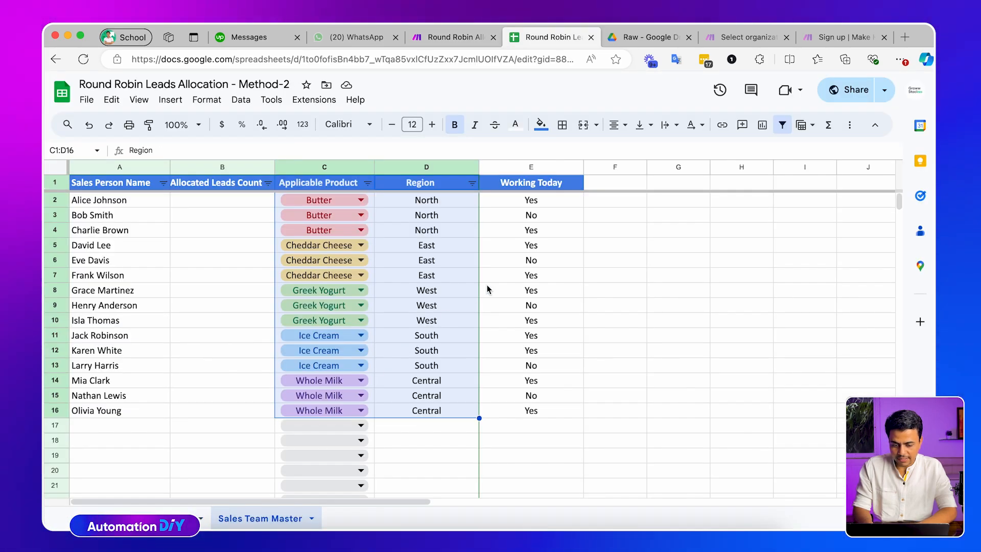
left_click(536, 214)
left_click(531, 200)
left_click(529, 234, "super")
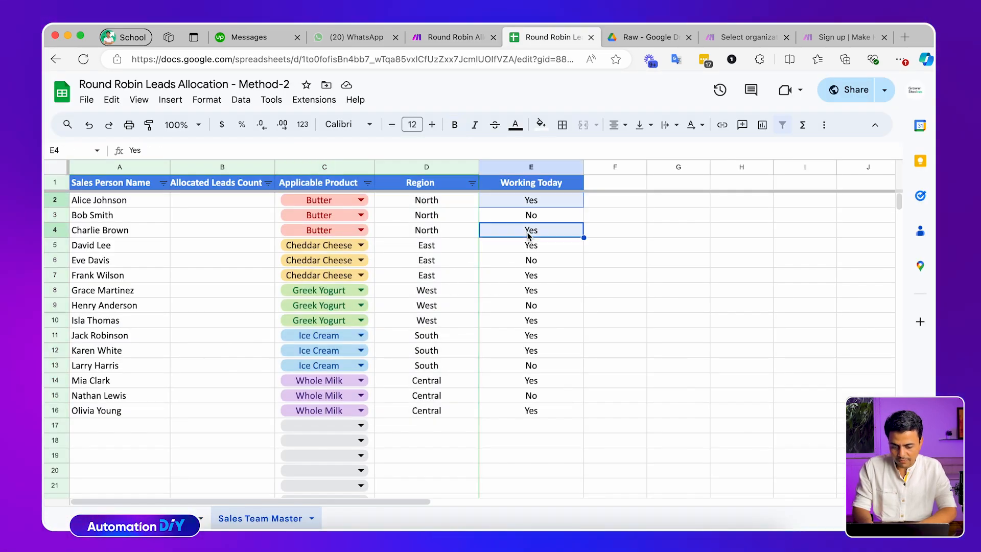
left_click(154, 204)
left_click(143, 231, "super")
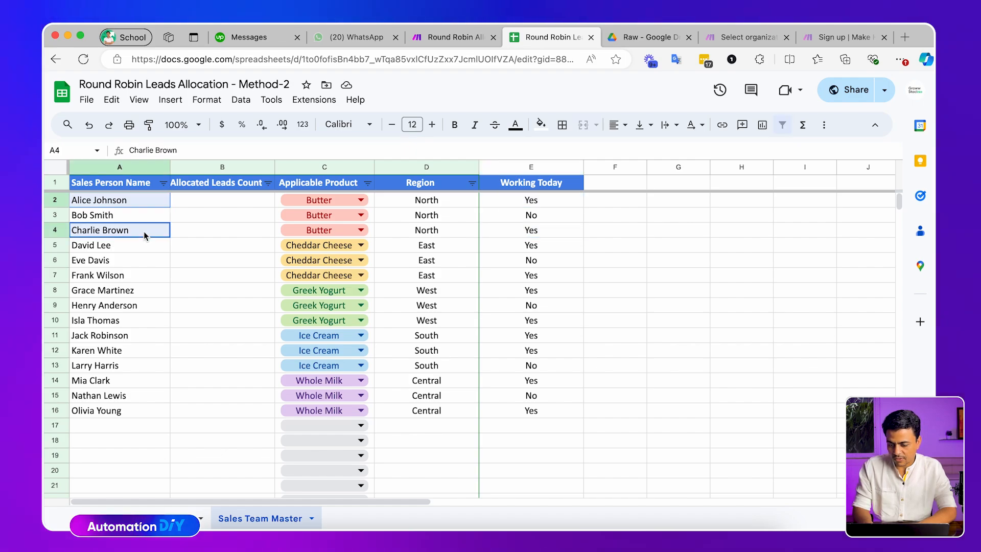
key("ctrl+shift+Tab")
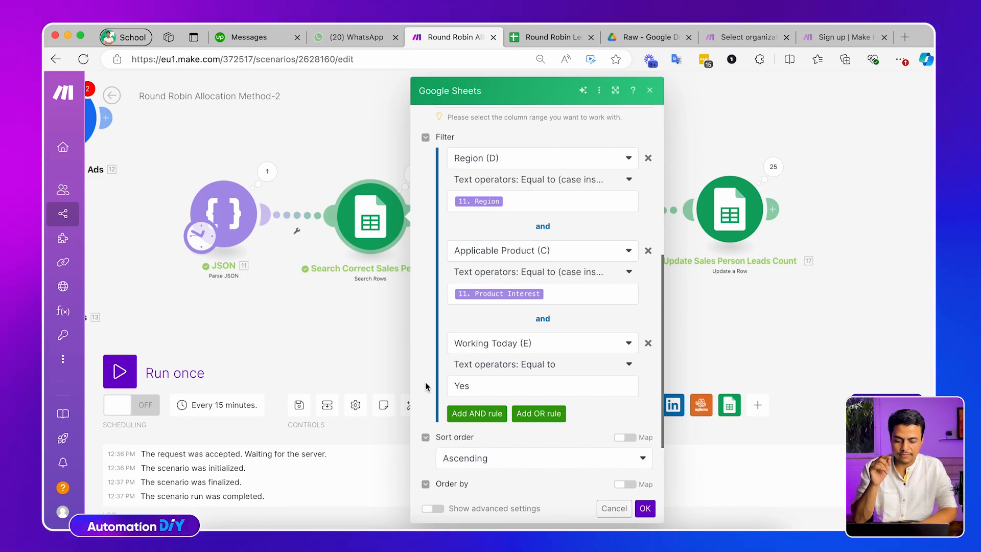
- Order the ascending search results by Allocated Leads Count (B) and set the field type to Number
scroll(427, 401, "down", 3)
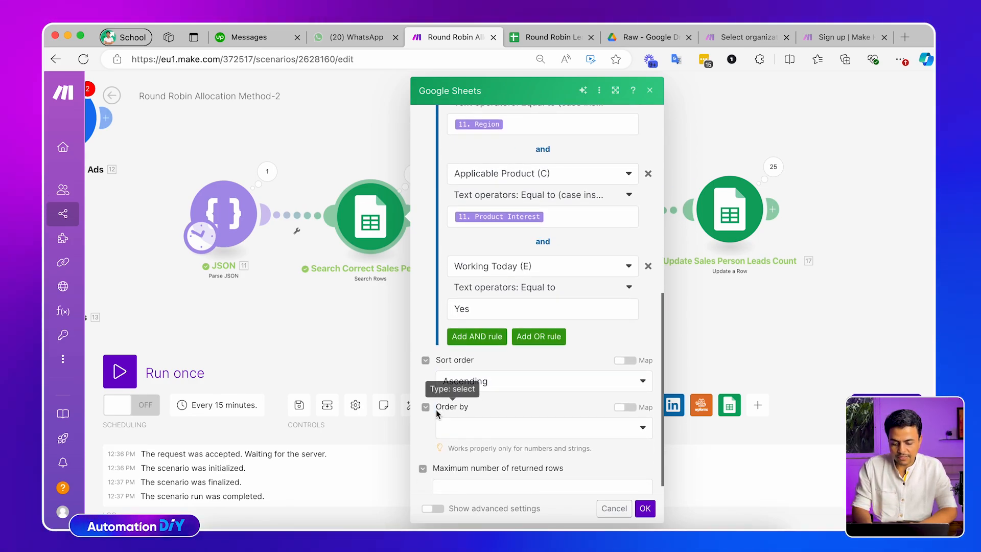
scroll(437, 414, "down", 1)
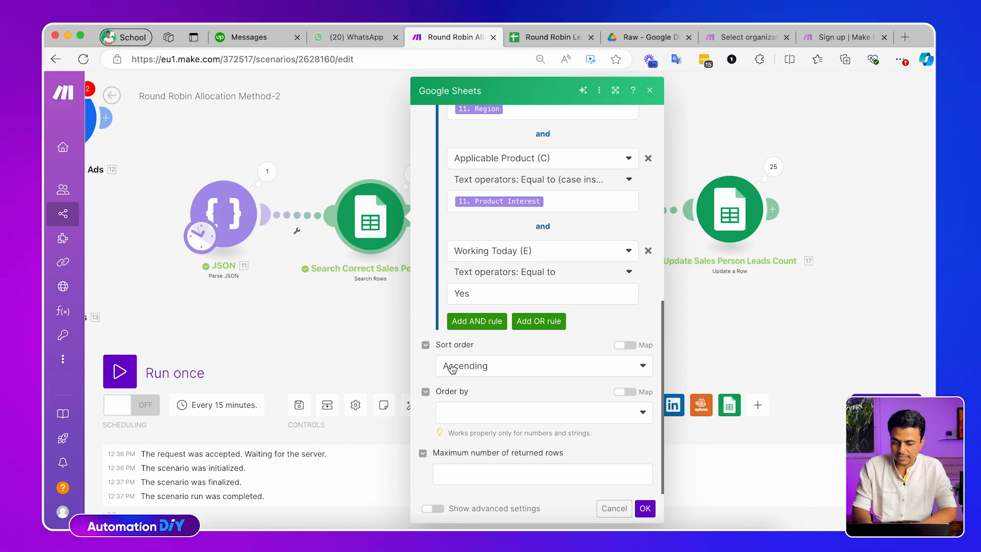
left_click(464, 417)
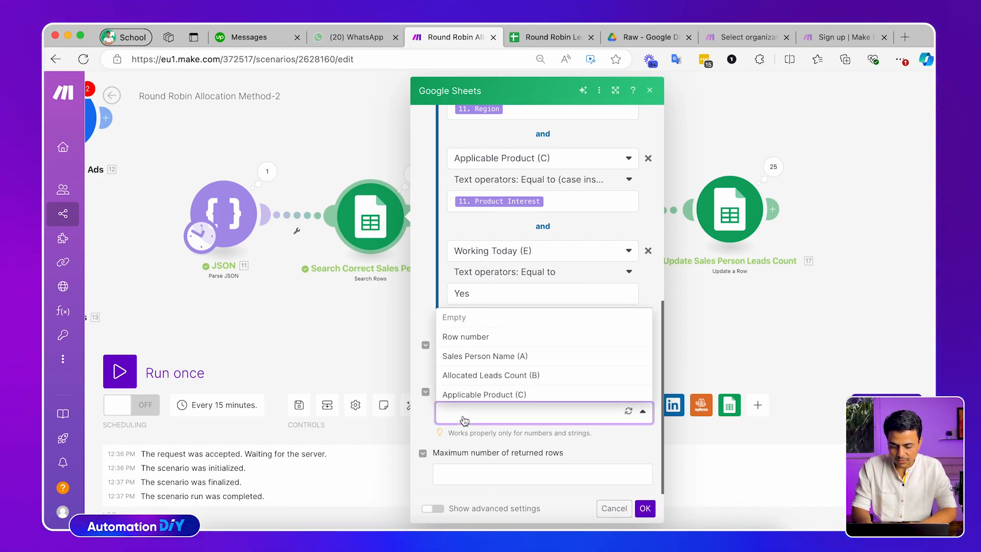
left_click(461, 376)
scroll(450, 404, "down", 2)
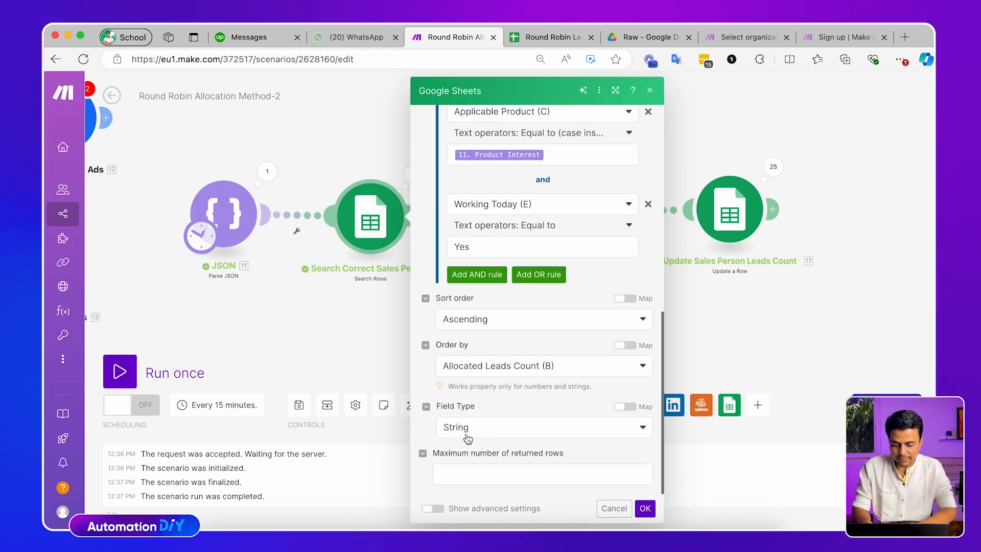
left_click(463, 428)
left_click(463, 461)
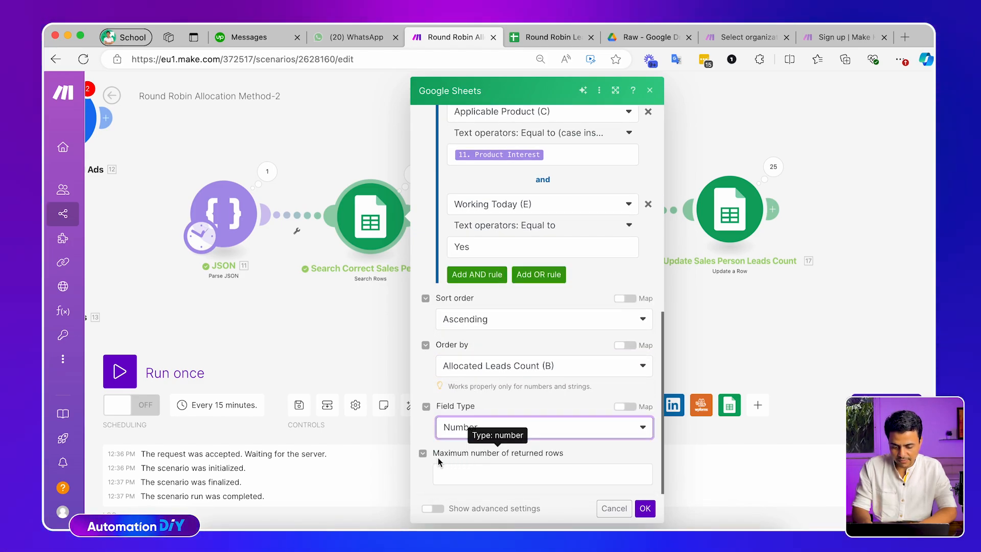
- Limit the maximum number of returned rows to 1 in the search module
left_click(449, 472)
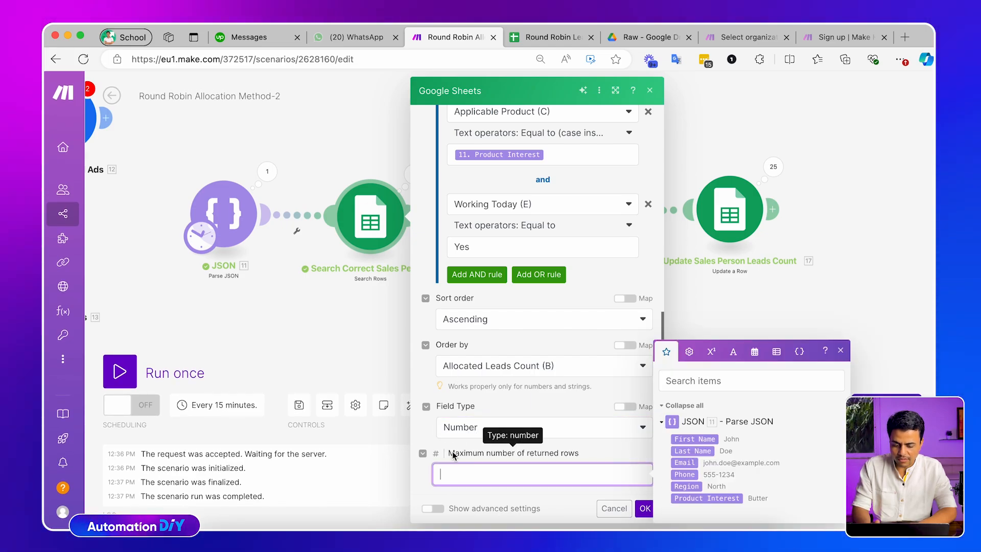
type("1")
left_click(614, 492)
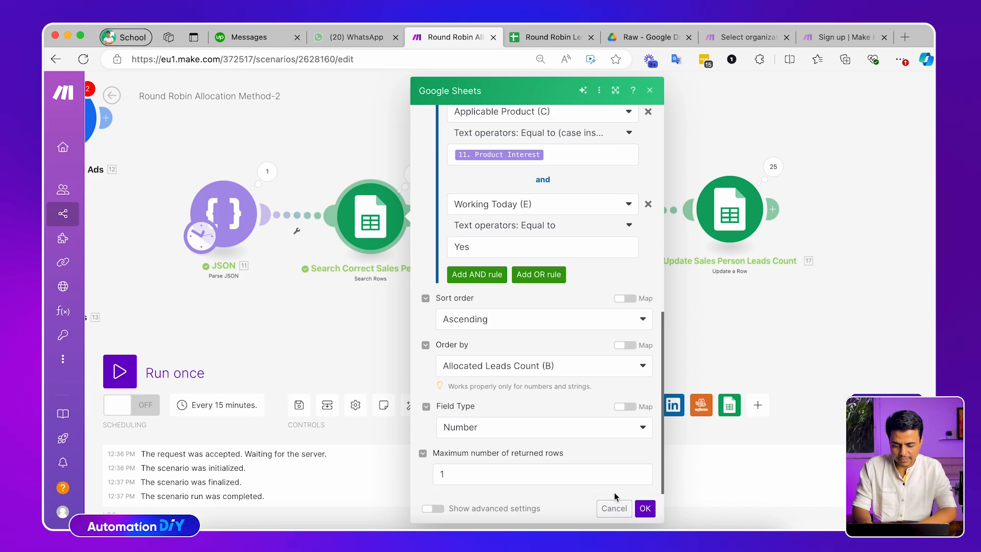
scroll(540, 388, "up", 1)
scroll(536, 387, "down", 1)
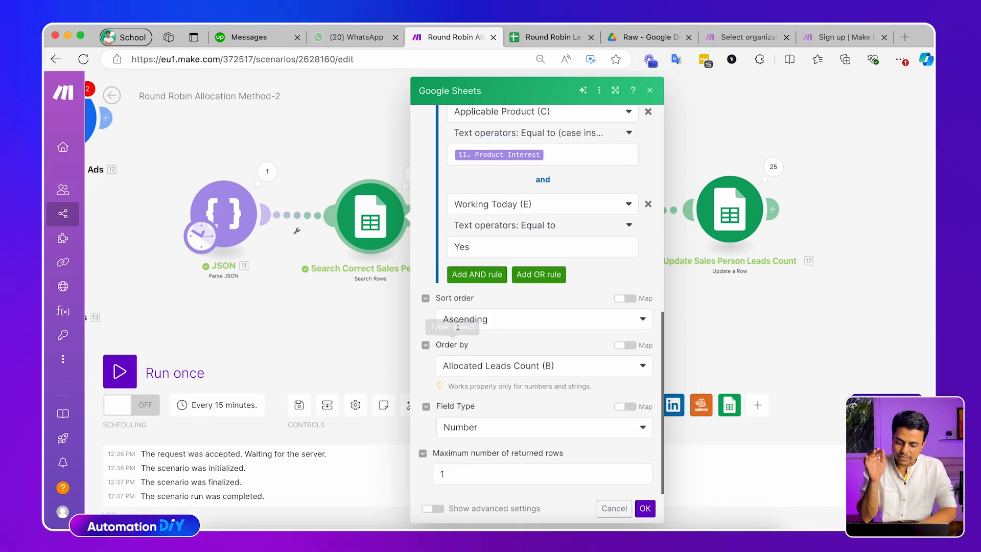
- Review the region, working status, names and allocated leads counts of the North region Butter salespeople in the sheet
left_click(547, 37)
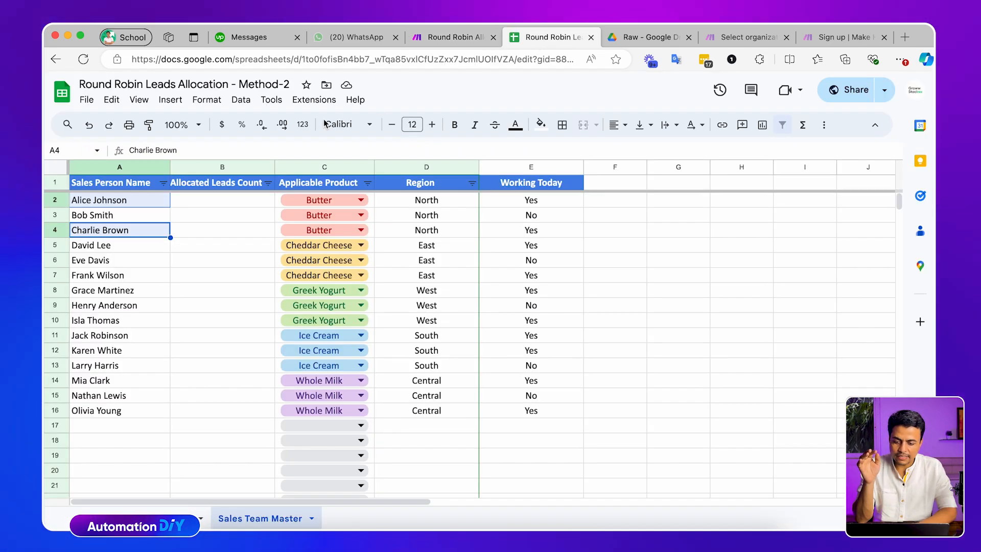
left_click(207, 203)
left_click(403, 200)
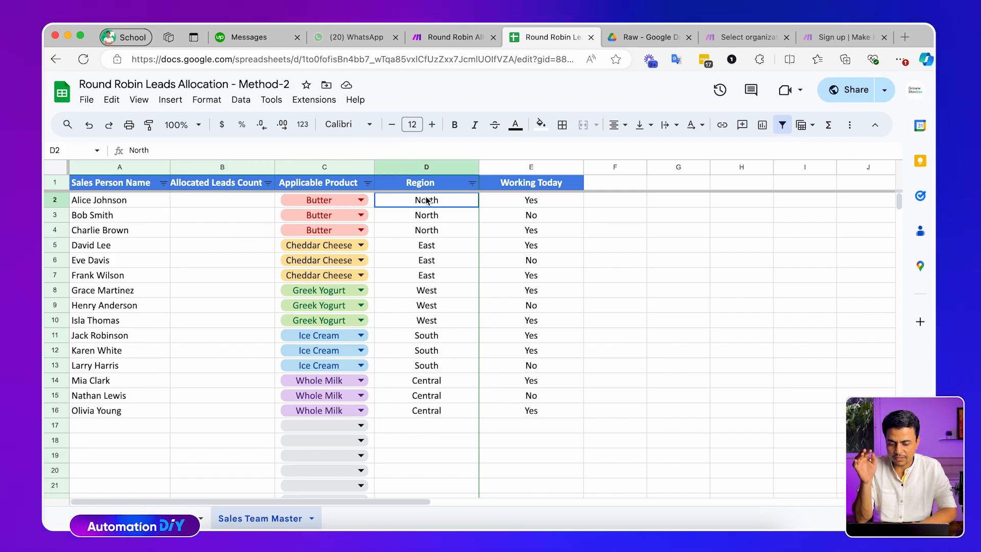
left_click(513, 205)
left_click(508, 230, "ctrl")
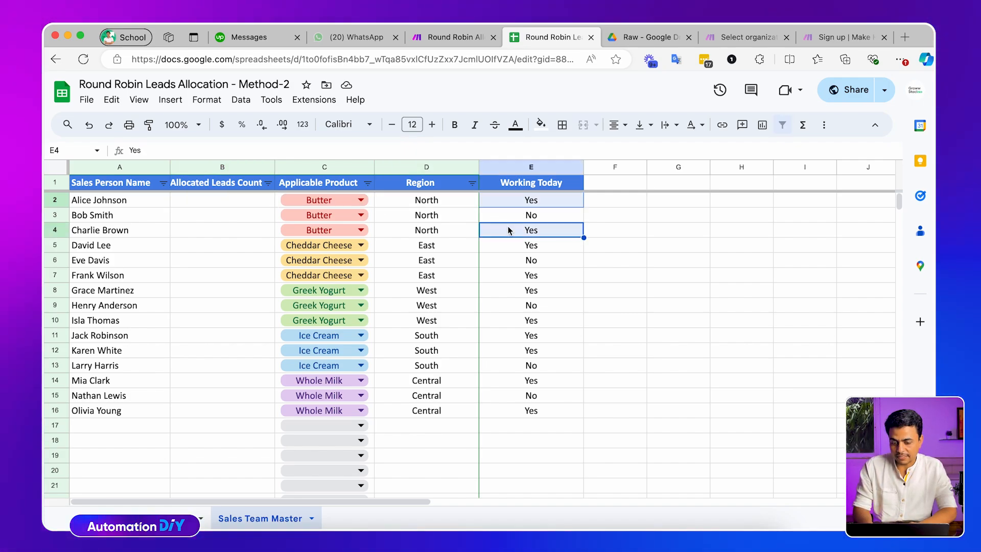
left_click(151, 205)
left_click(146, 229, "ctrl")
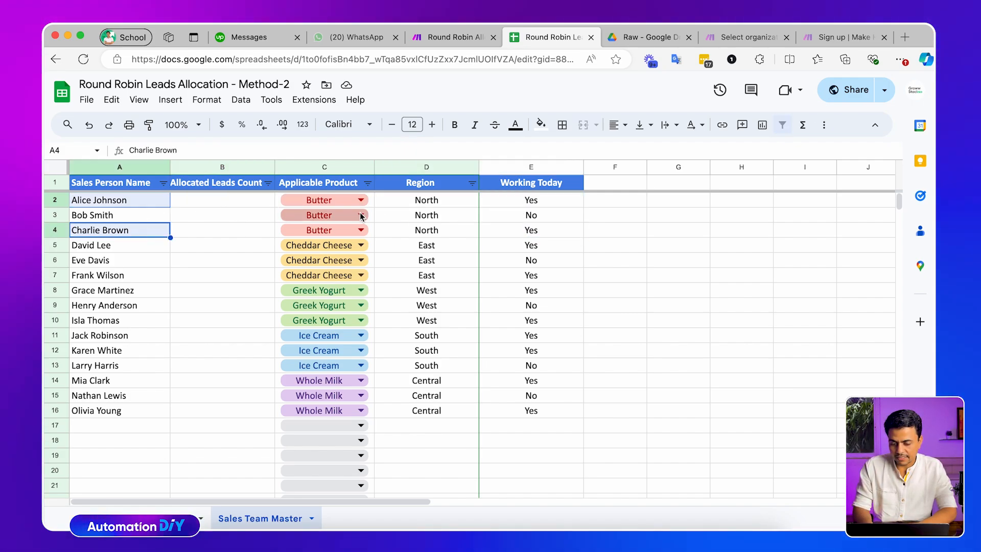
- Enter Allocated Leads Count values of 0 in B2 and 1 in B4 for the two working Butter salespeople
left_click(240, 203)
type("0")
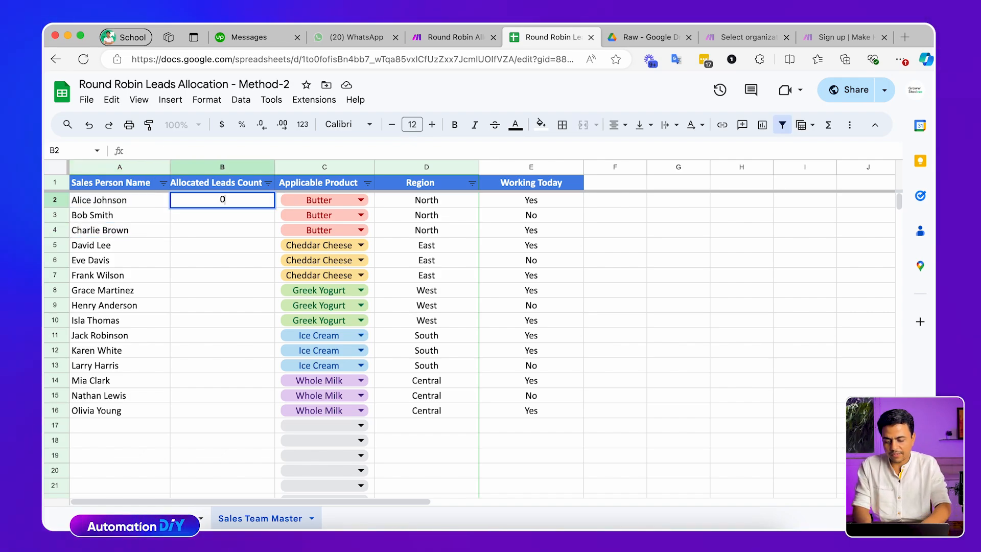
key("Return")
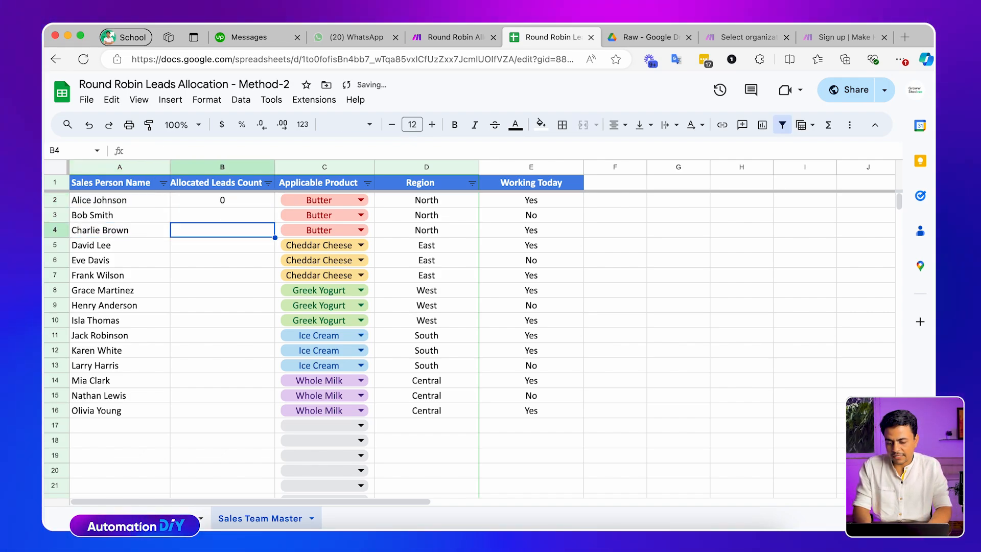
type("1")
key("Up")
- Return to the Make scenario and save the Search Correct Sales Person module's settings
left_click(455, 37)
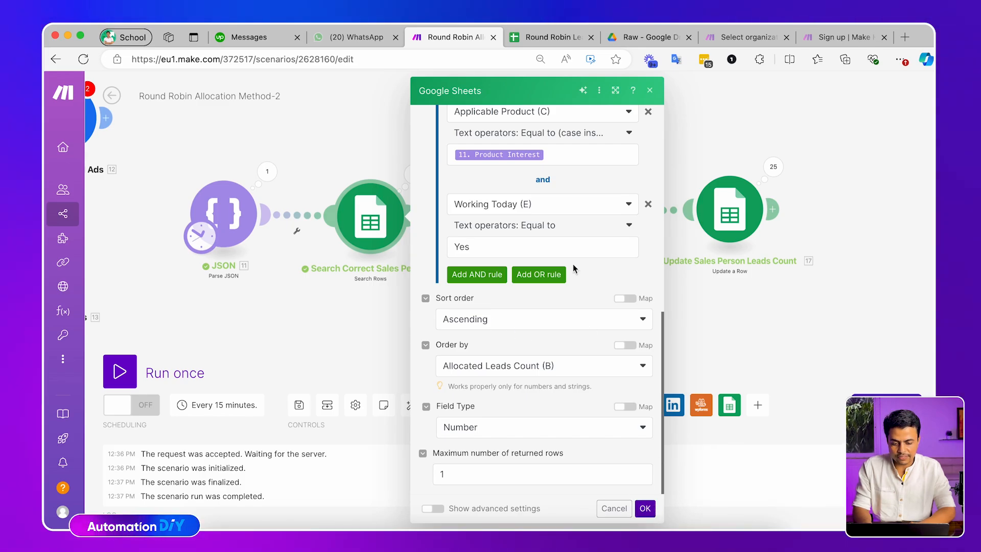
scroll(572, 269, "up", 2)
left_click(643, 508)
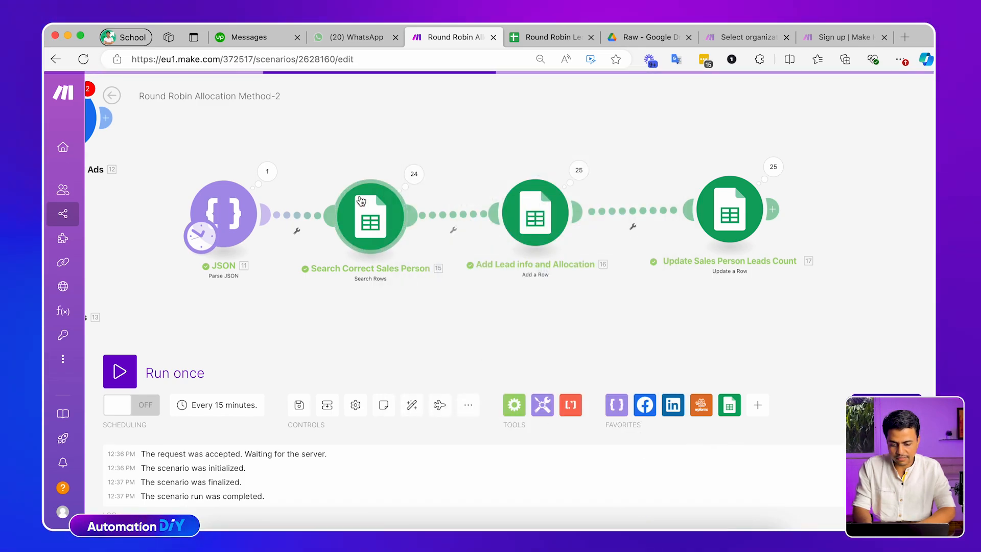
- Run only the Search Correct Sales Person module with region North and product interest Butter, and examine the returned salesperson
right_click(378, 234)
left_click(413, 261)
left_click(466, 339)
type("North")
key("Tab")
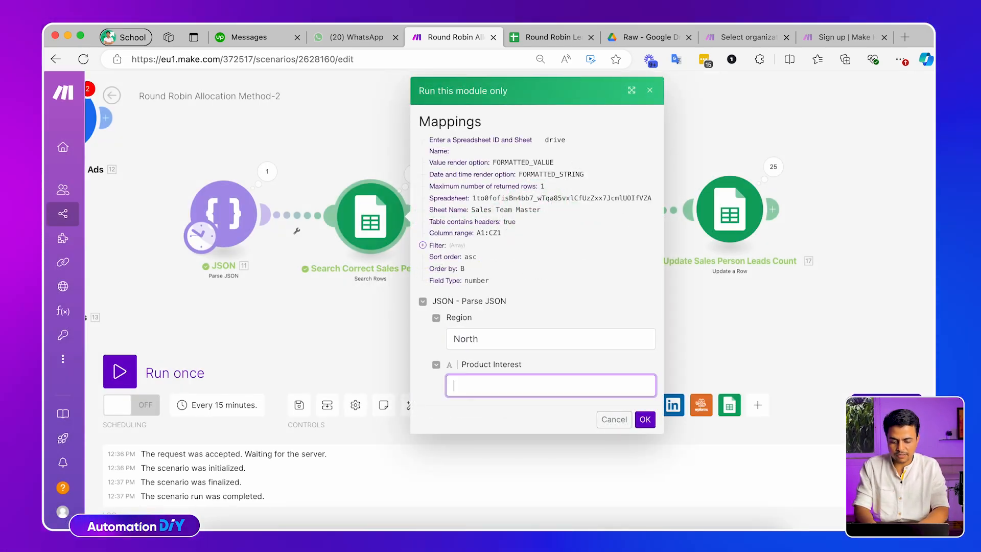
key("Return")
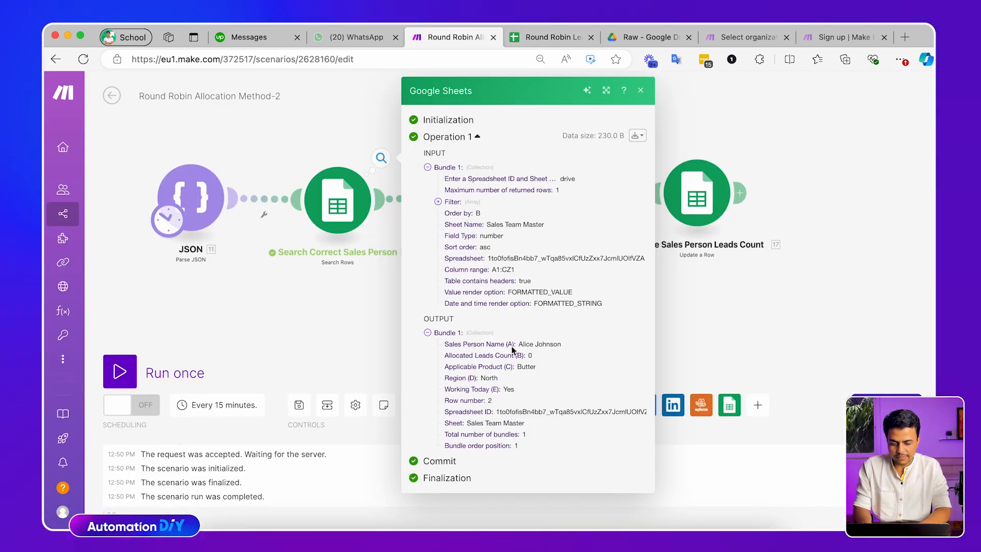
left_click_drag(561, 344, 445, 344)
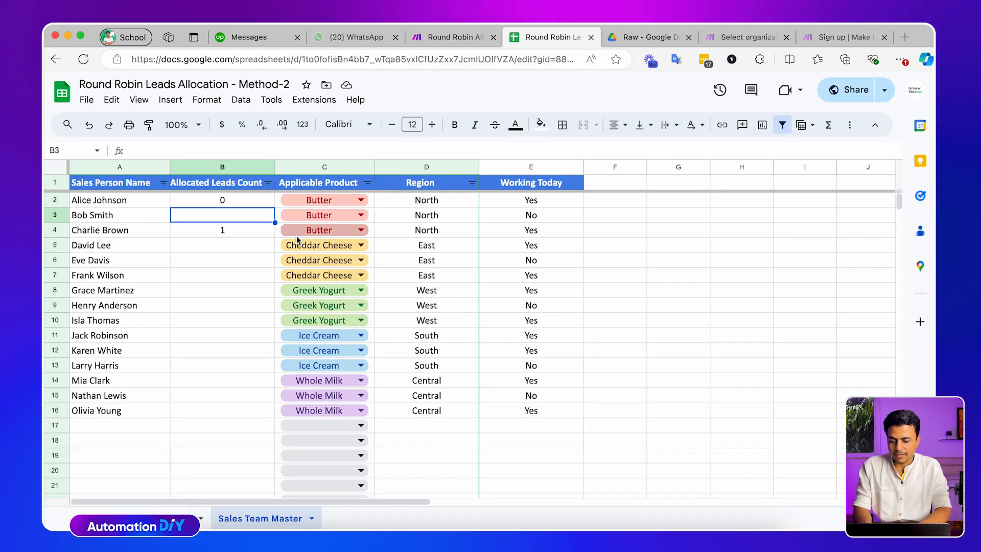
- Set the Allocated Leads Count in B2 of the Sales Team Master sheet to 2
left_click(226, 201)
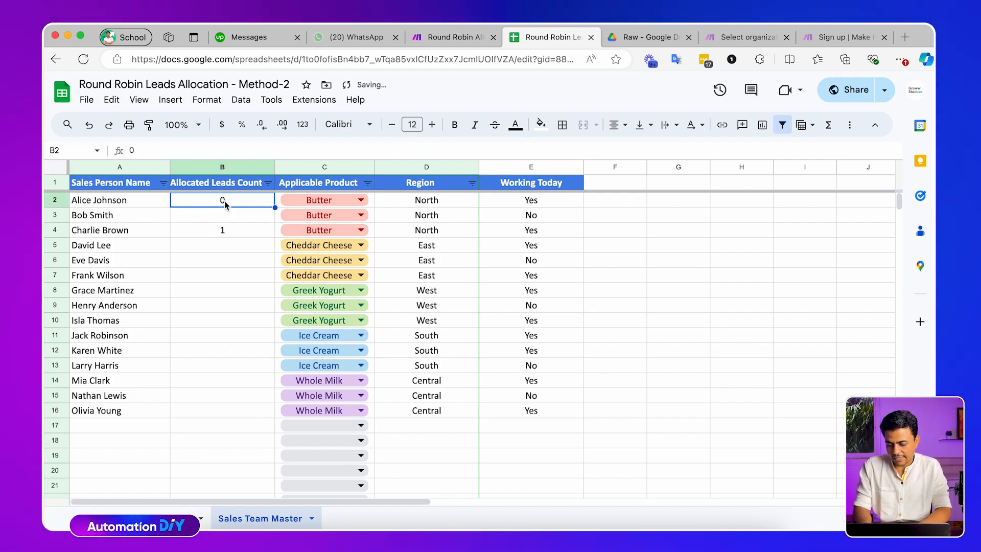
type("2")
left_click(227, 229)
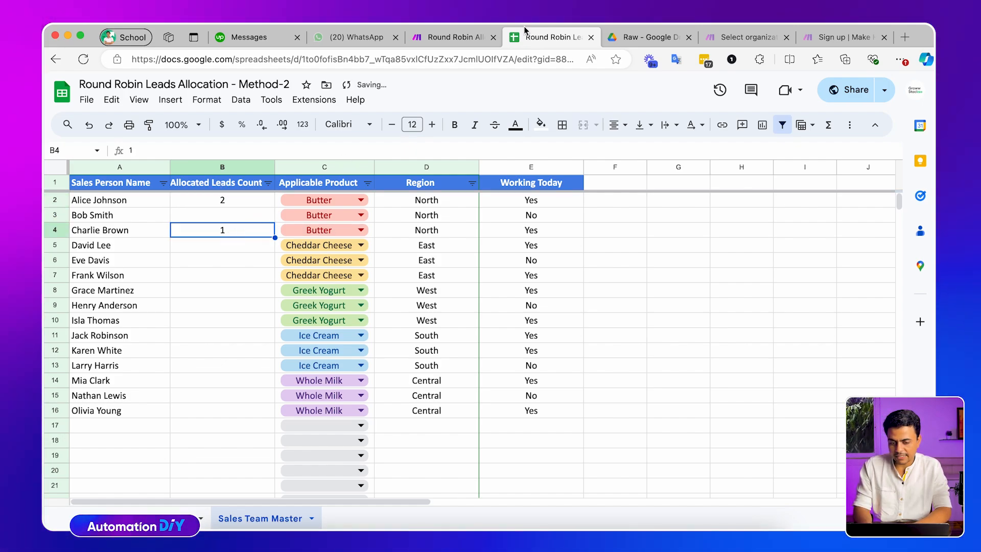
- Return to the Make scenario and rerun only the Search Correct Sales Person module with region North and product interest Butter
left_click(456, 39)
right_click(340, 194)
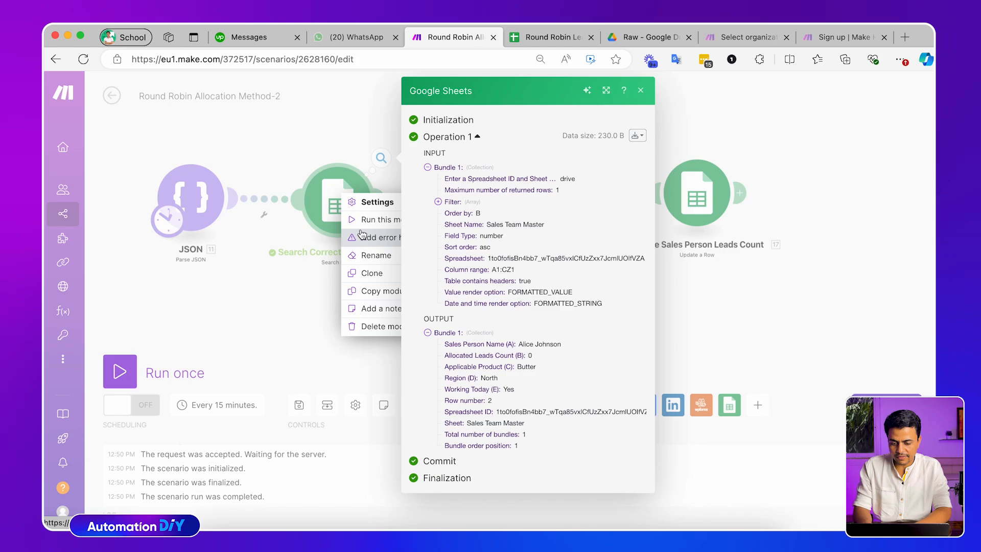
left_click(378, 218)
left_click(452, 340)
type("No")
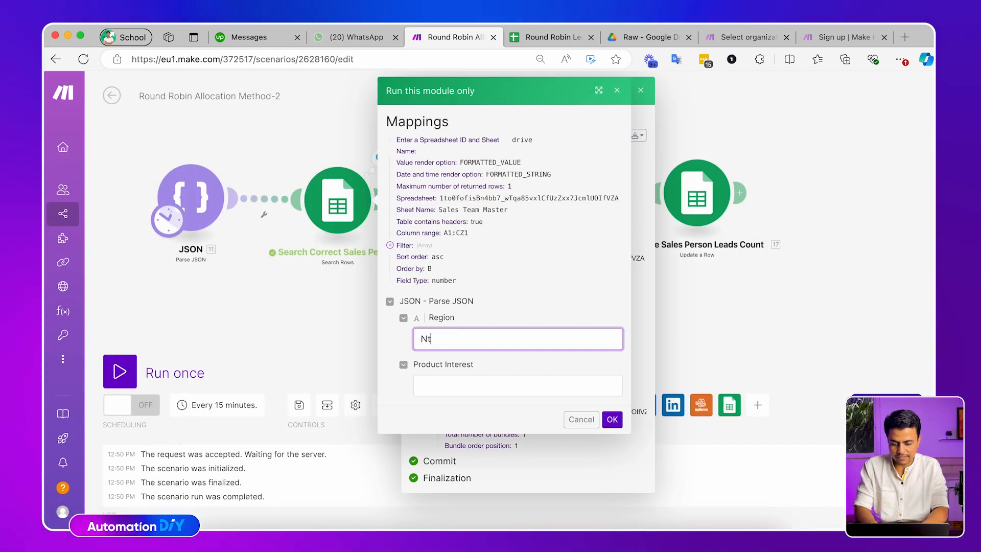
type("th")
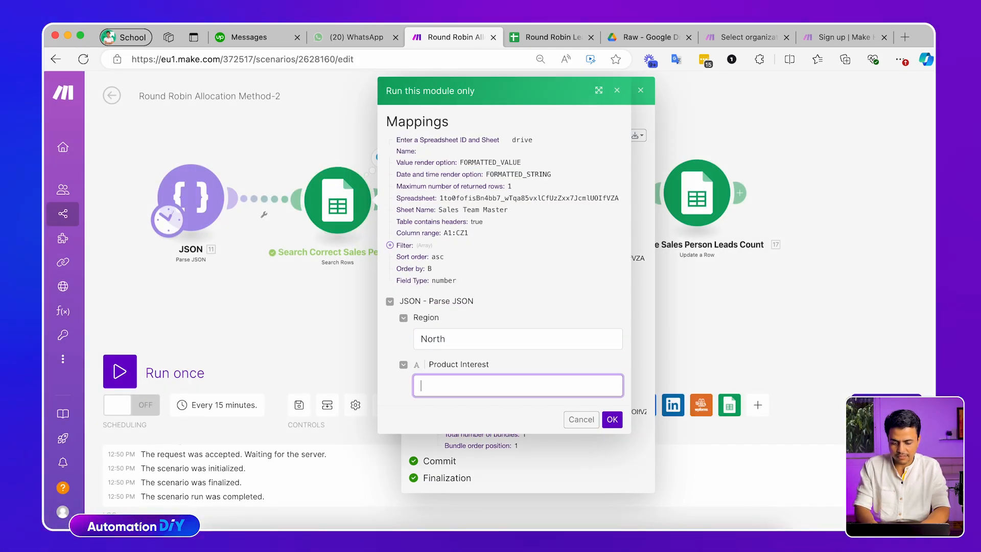
type("Butter")
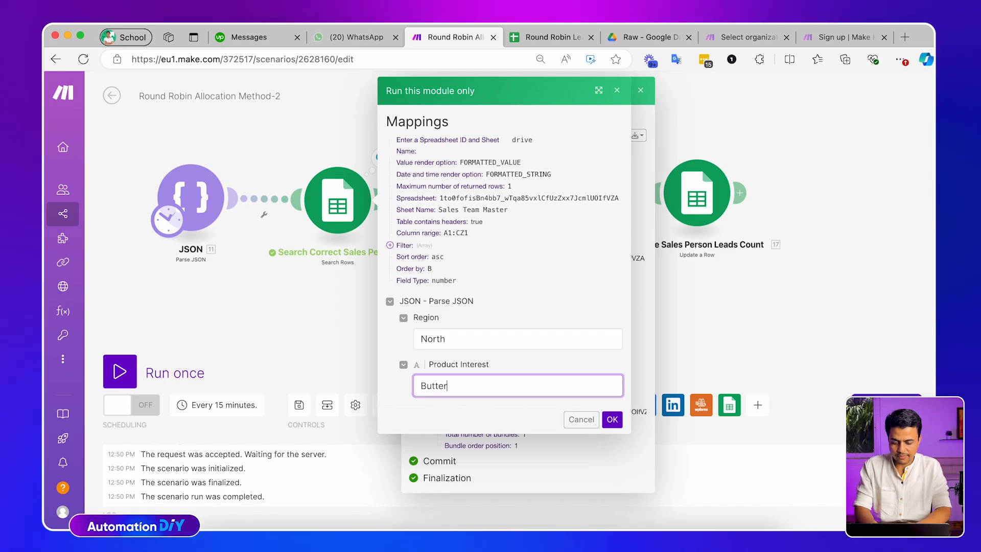
left_click(612, 419)
- Open the Search Correct Sales Person module's output and examine which salesperson it returned
left_click_drag(461, 345, 341, 337)
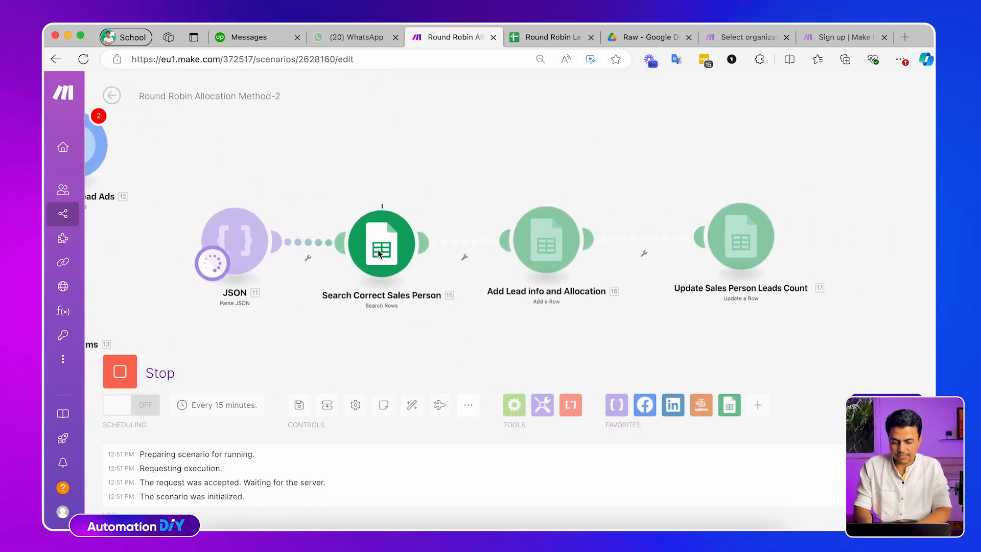
left_click(373, 175)
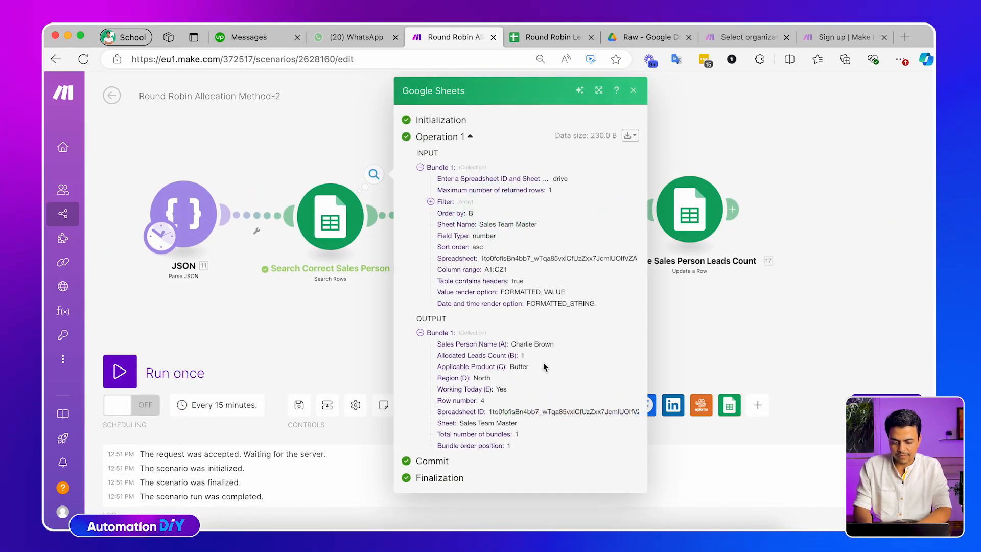
left_click_drag(545, 344, 463, 345)
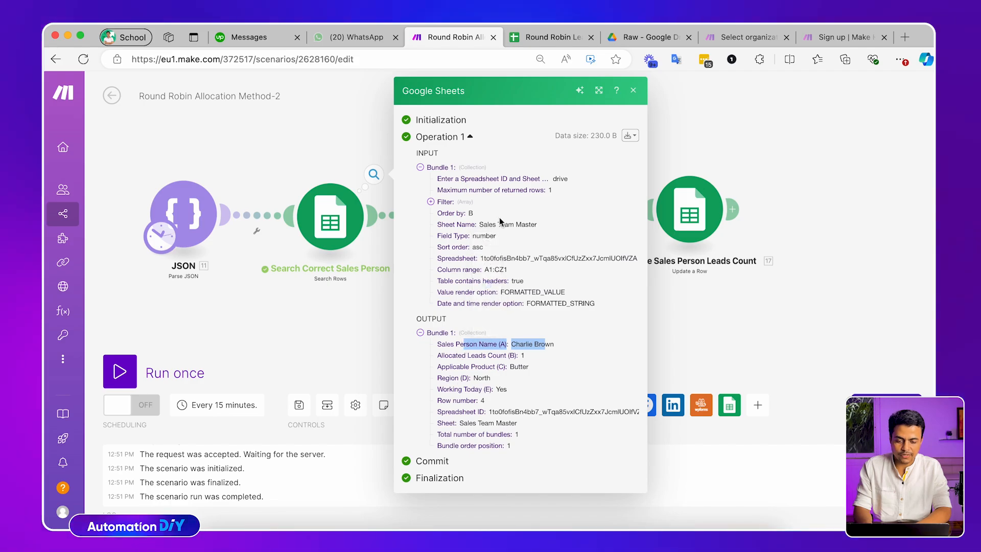
key("ctrl+Tab")
key("ctrl+shift+Tab")
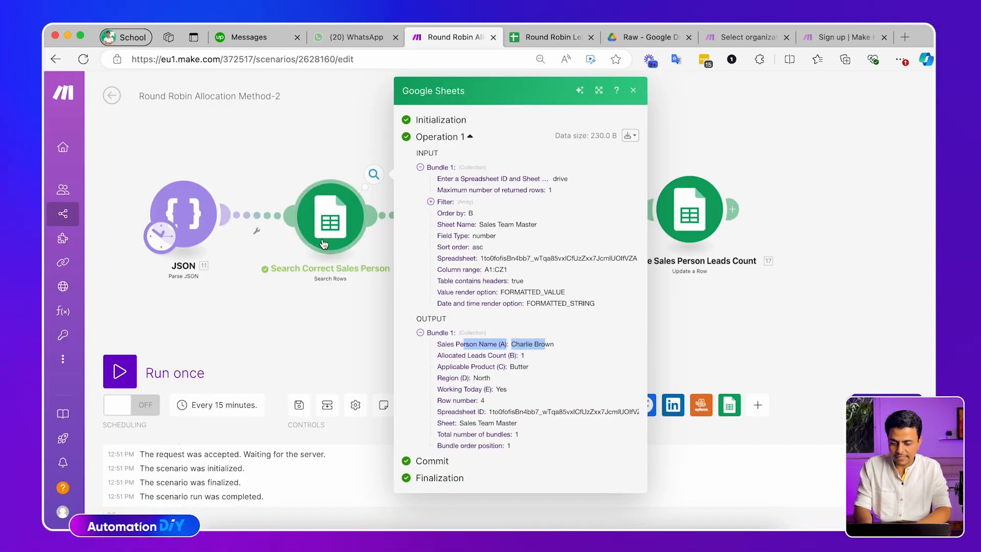
- Review the Search Correct Sales Person module's filter, sorting and returned-row limit, confirm its settings and save the scenario
left_click(325, 233)
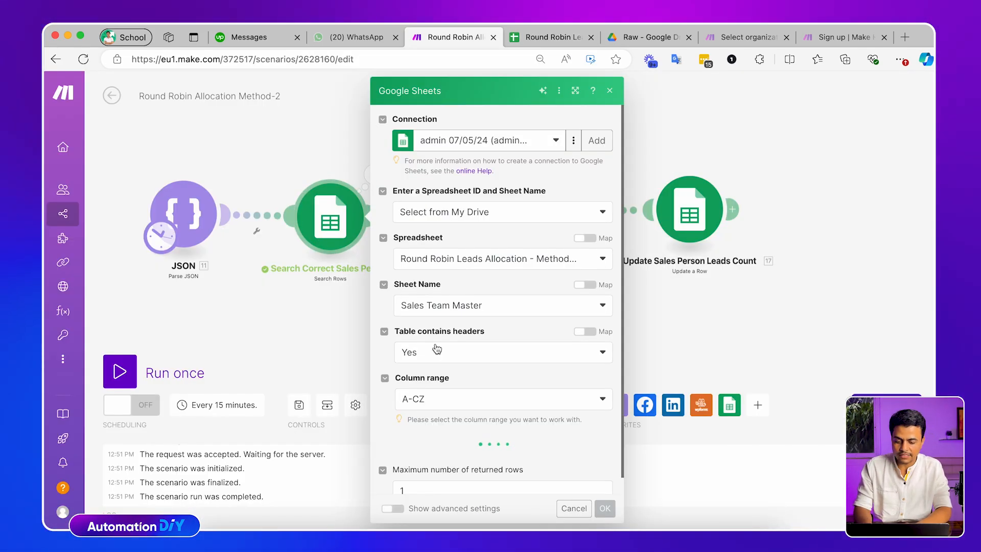
scroll(437, 349, "down", 5)
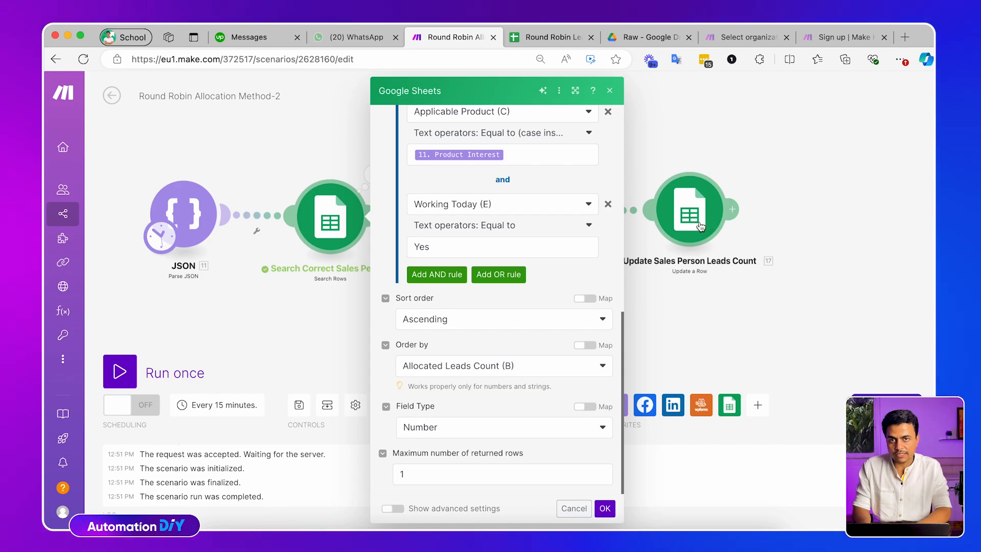
left_click(612, 512)
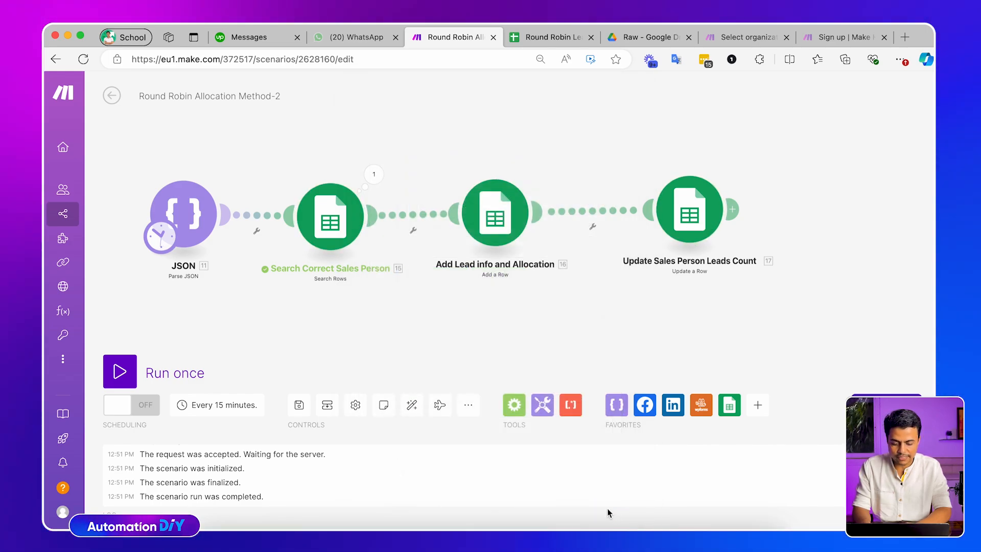
left_click(392, 219)
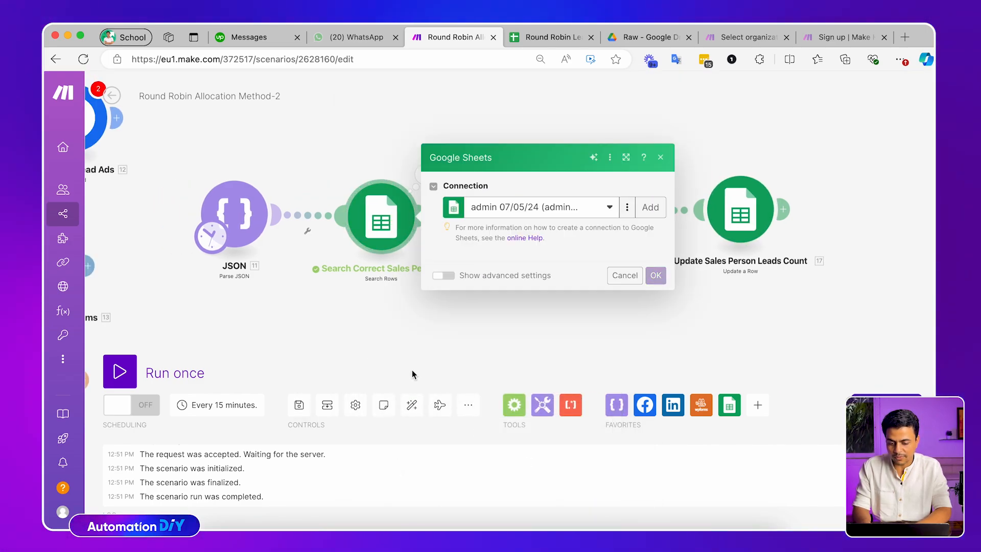
scroll(450, 460, "down", 1)
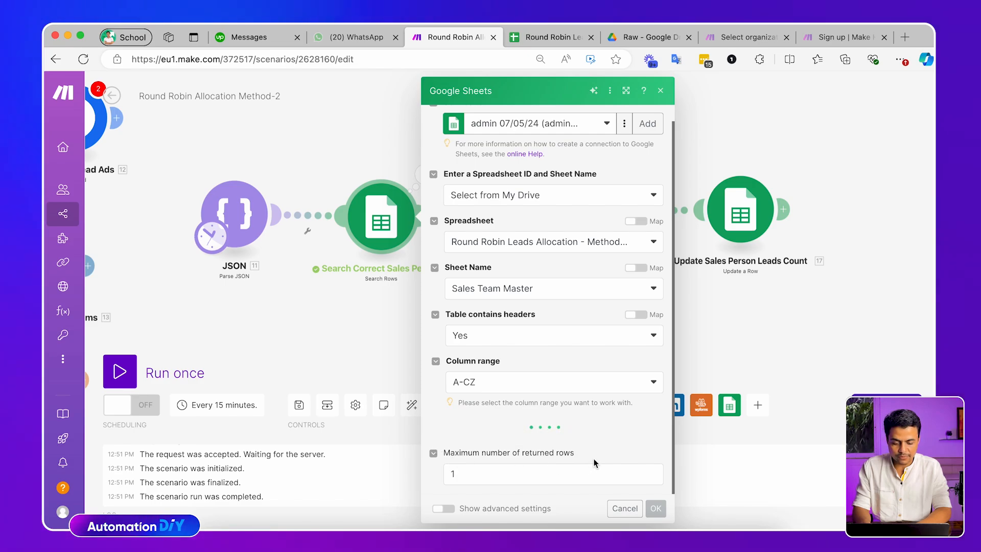
scroll(567, 460, "down", 8)
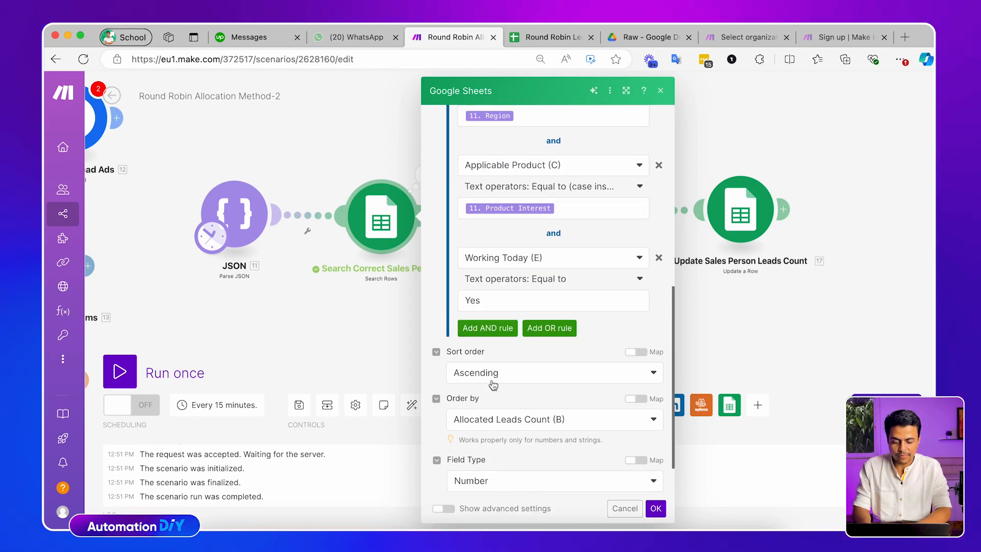
scroll(494, 424, "down", 2)
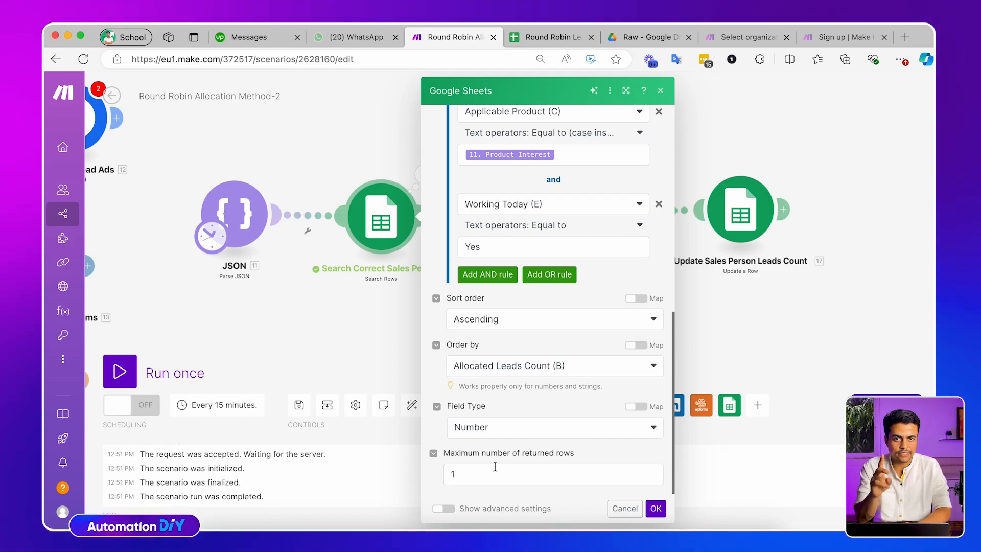
left_click(464, 471)
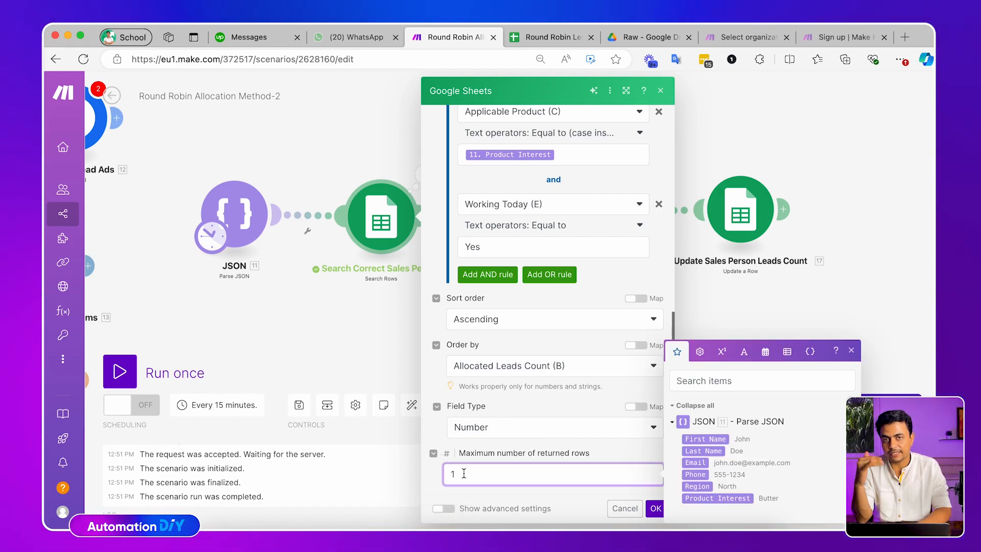
left_click(539, 496)
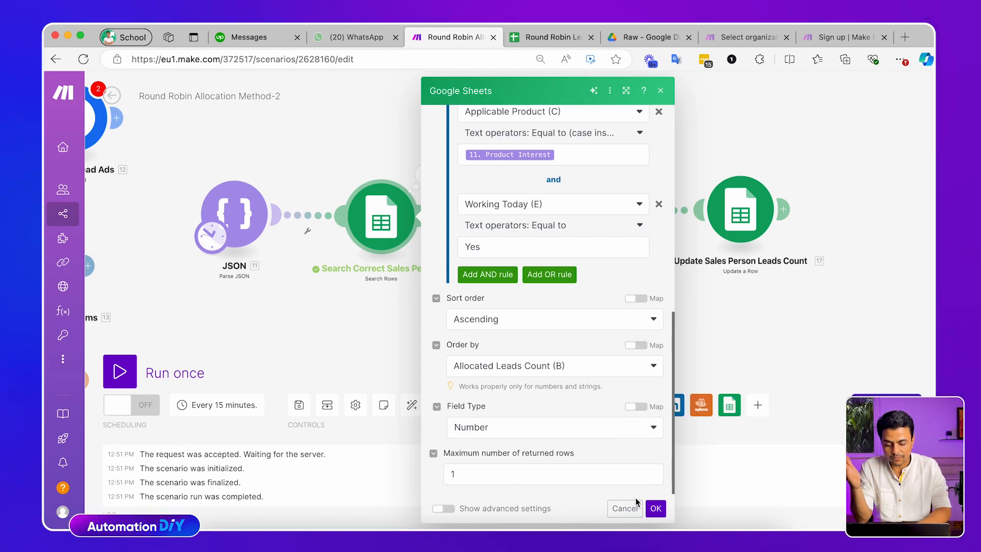
left_click(654, 509)
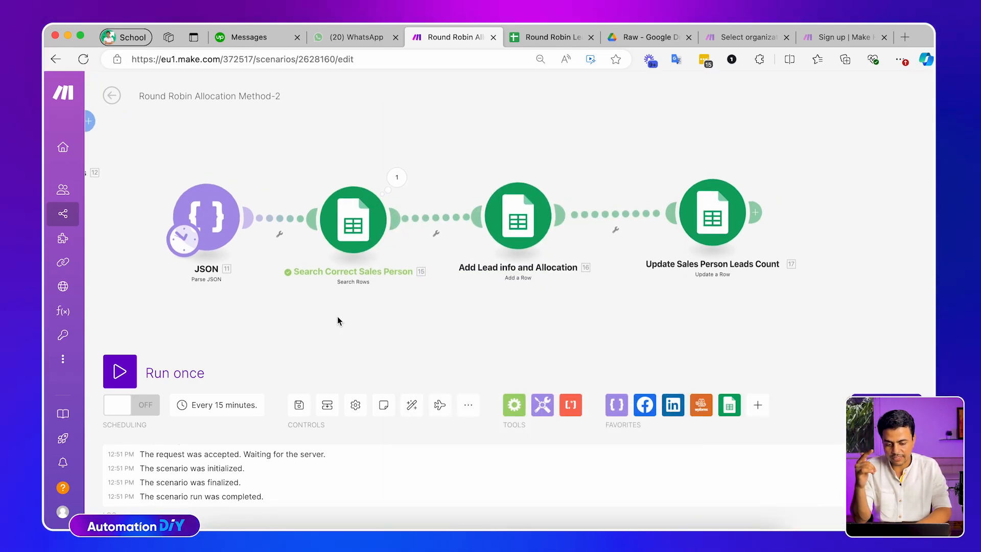
key("super+s")
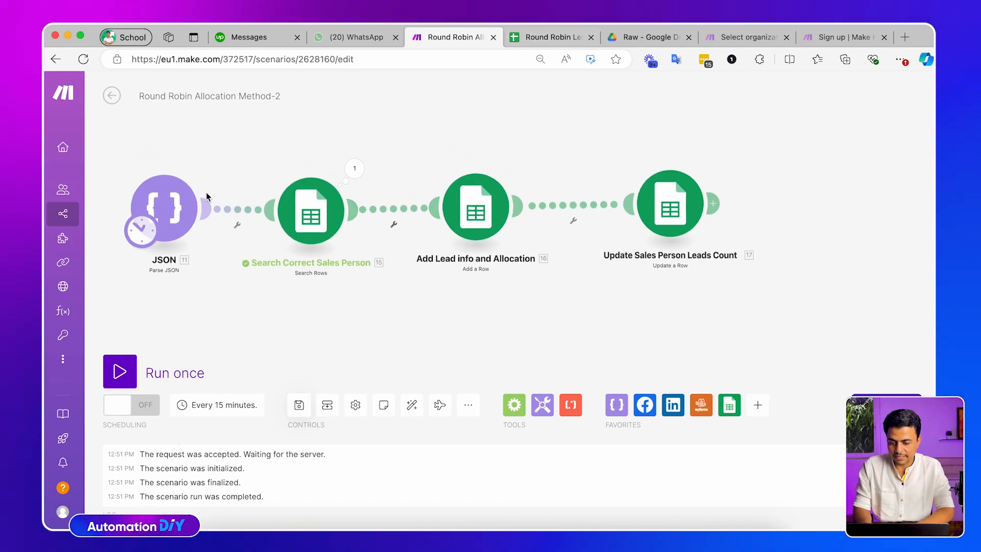
- Clear the Allocated Leads Count values in B2:B15 of the Sales Team Master sheet and open the leads sheet
left_click(521, 39)
key("Delete")
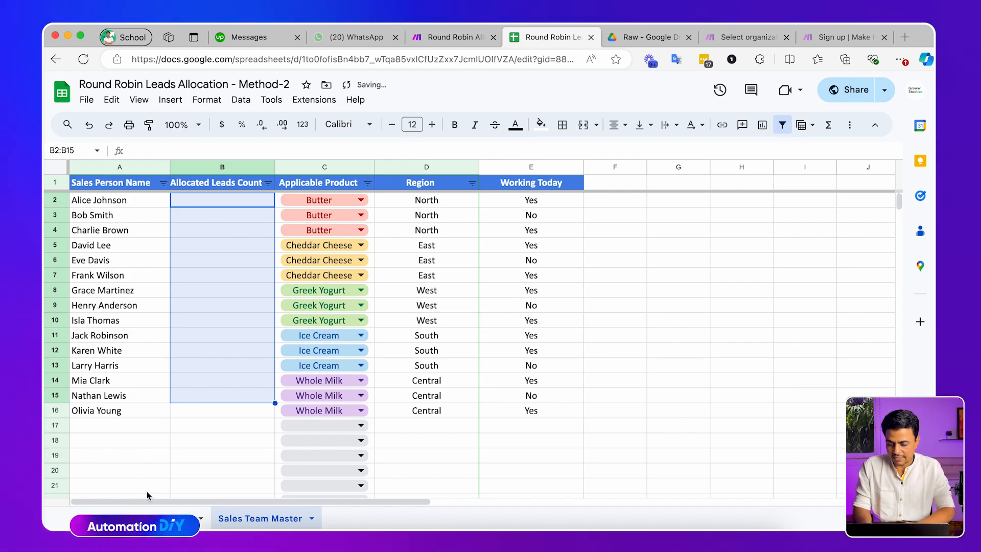
left_click(164, 518)
left_click(220, 219)
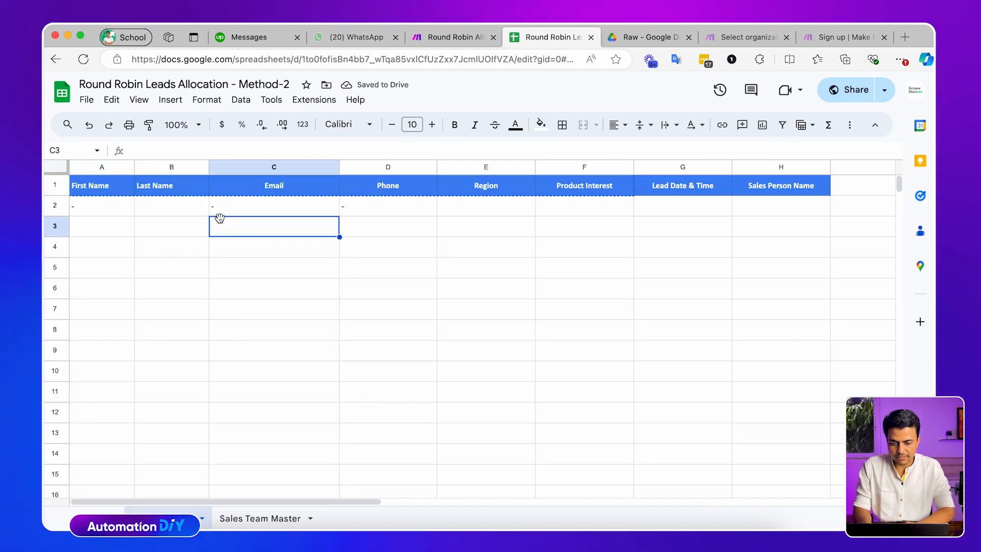
- Run the whole Make scenario once and examine the salespeople assigned to the North Butter leads in the leads sheet
key("ctrl+shift+Tab")
left_click(128, 372)
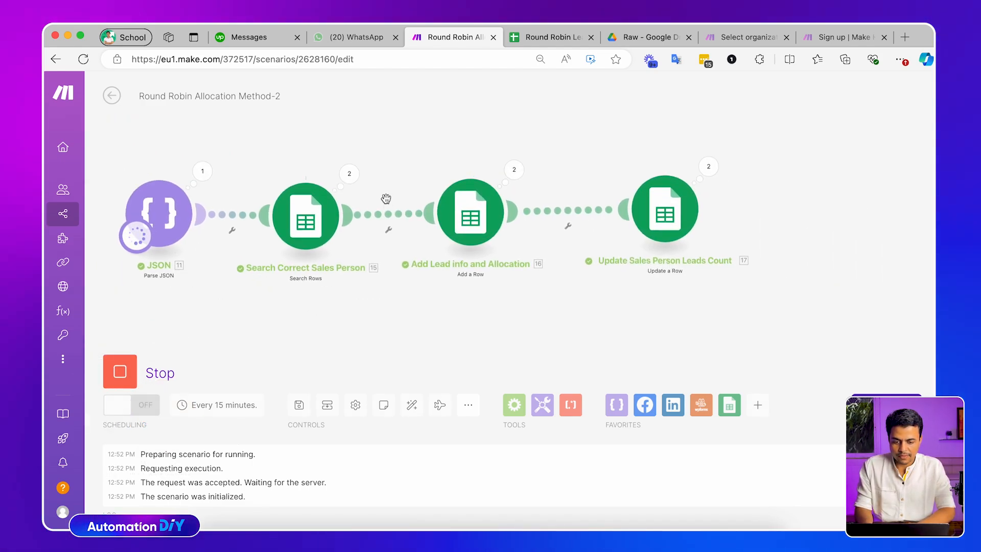
key("ctrl+Tab")
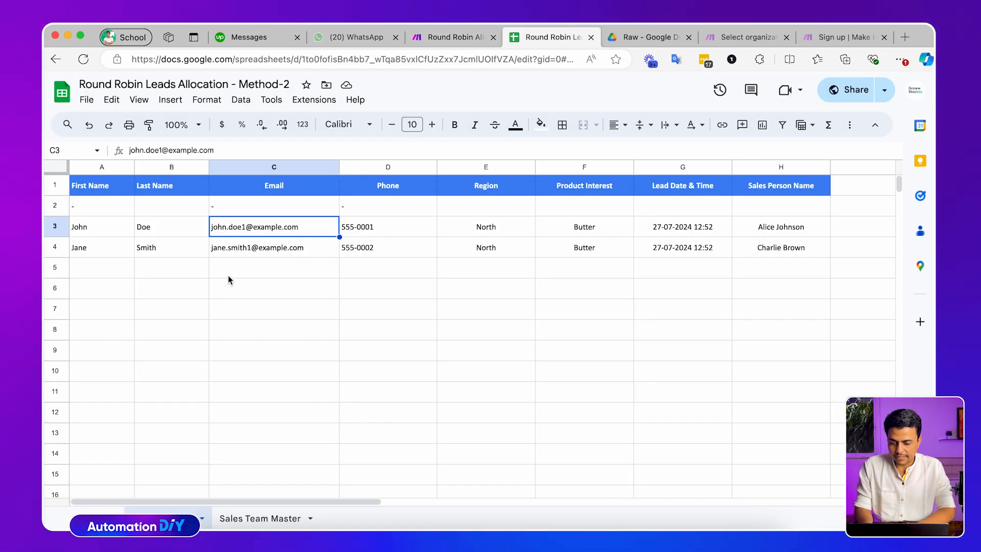
left_click(507, 217)
left_click(768, 233)
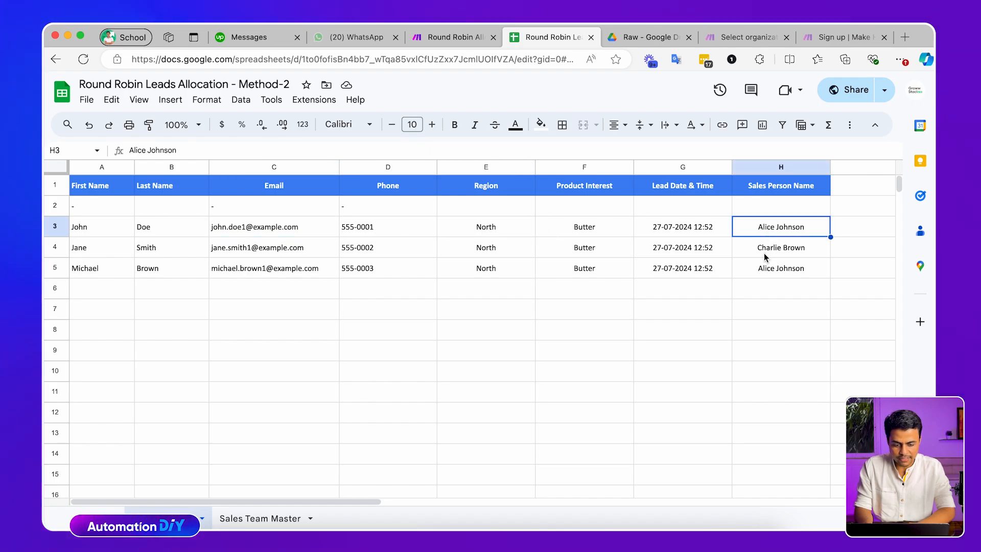
left_click(764, 254)
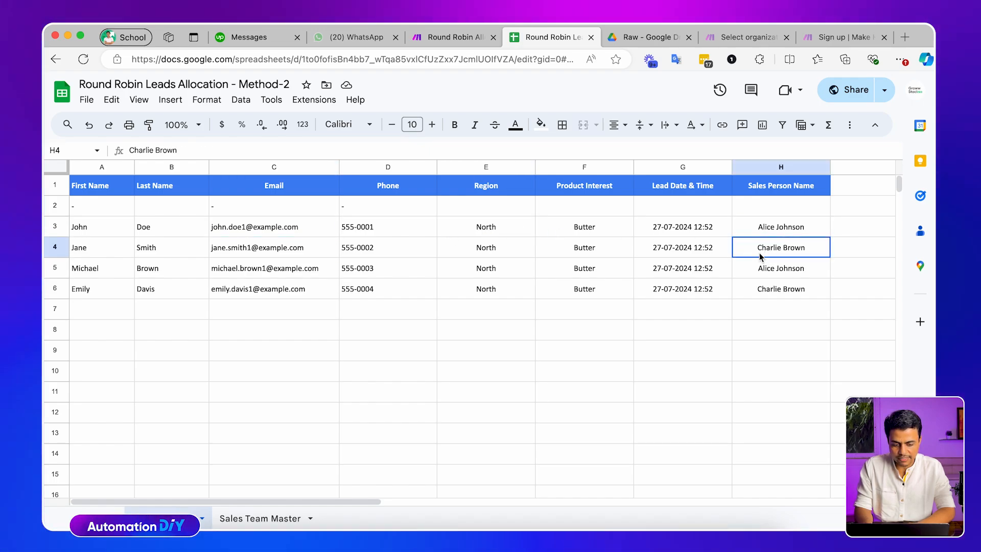
left_click(762, 287)
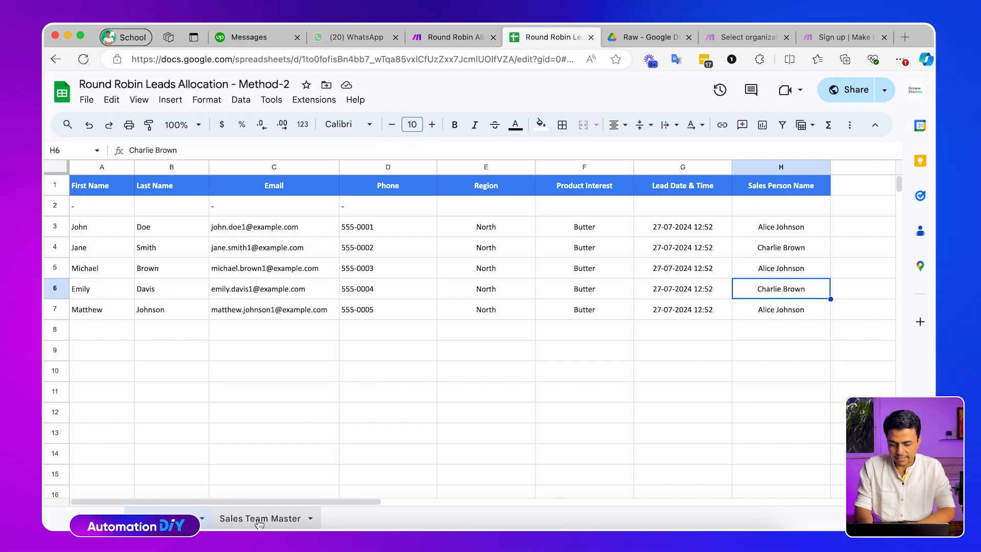
- Check the Allocated Leads Count of the two working Butter salespeople in the Sales Team Master sheet
left_click(260, 520)
left_click(237, 198)
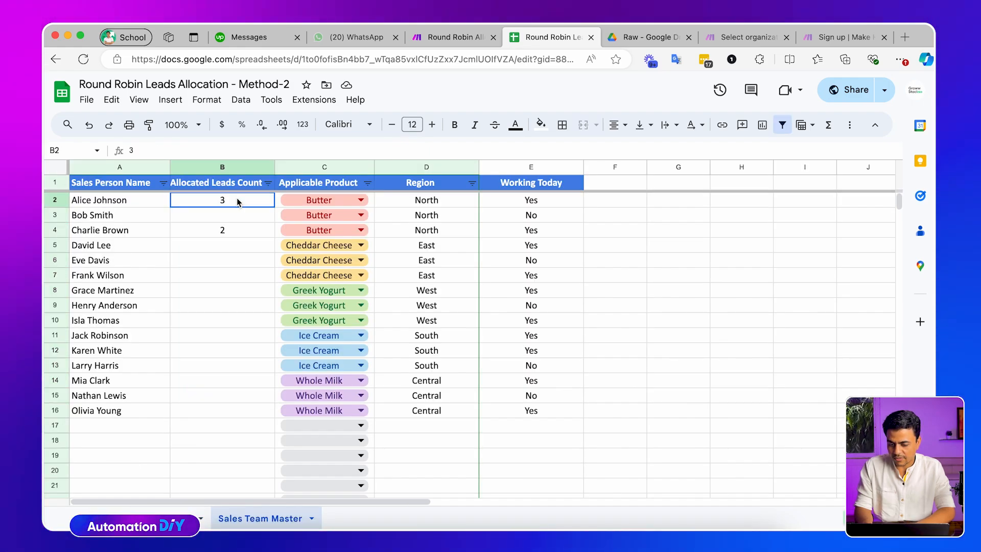
left_click(235, 228)
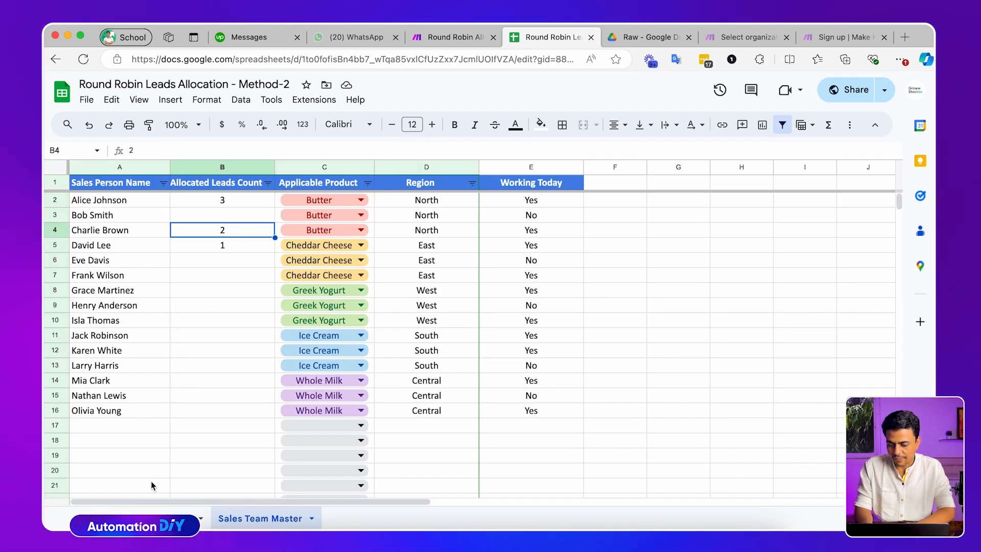
- Examine the region, product interest and assigned salesperson of the first Cheddar Cheese lead in the leads sheet
left_click(153, 507)
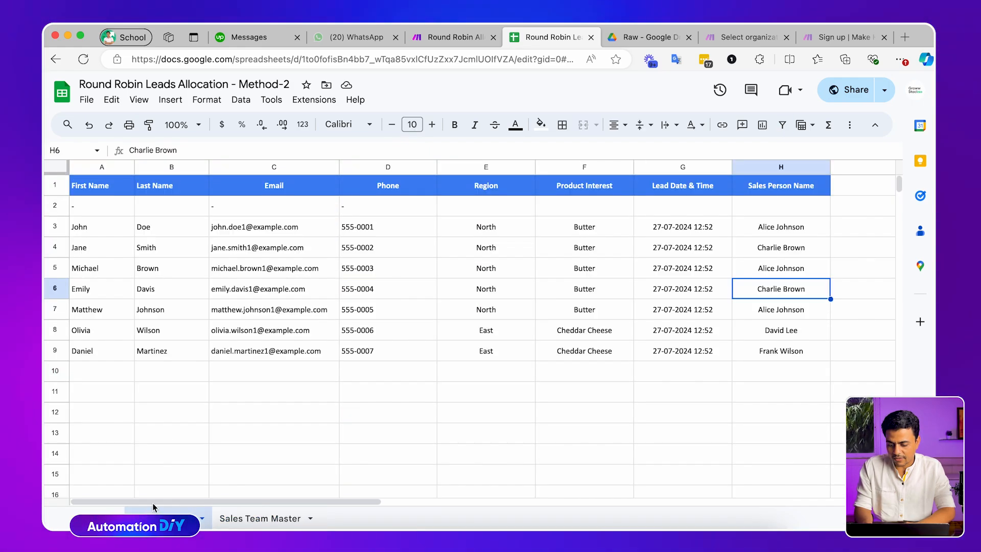
left_click(526, 329)
left_click(577, 331)
left_click(758, 332)
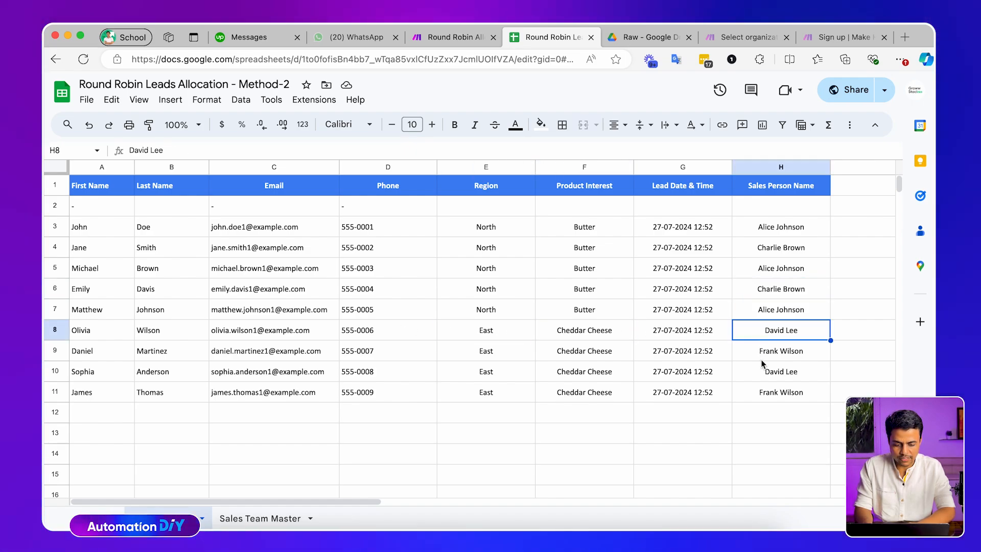
- Set Working Today to Yes in E9 of the Sales Team Master sheet for the absent Greek Yogurt salesperson
left_click(260, 518)
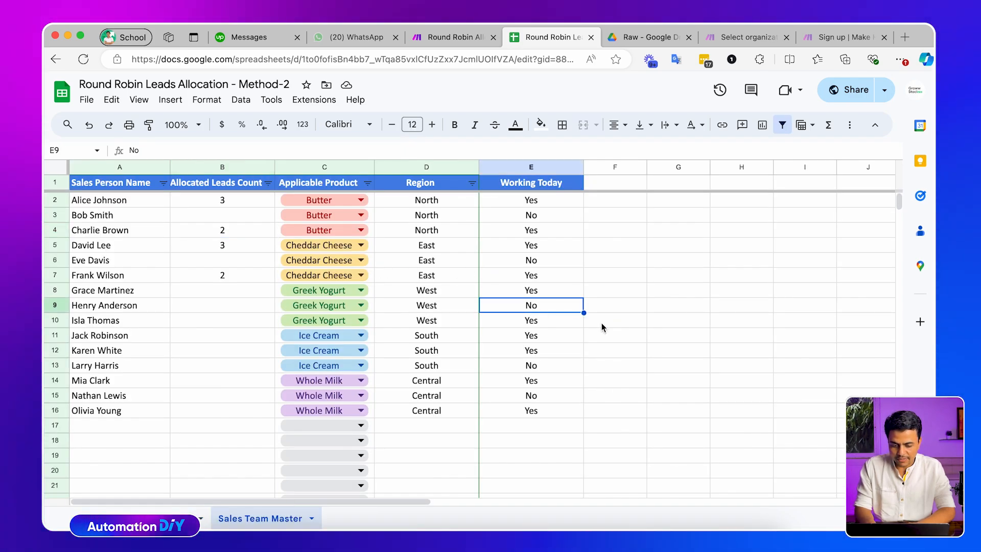
type("Yes")
key("Return")
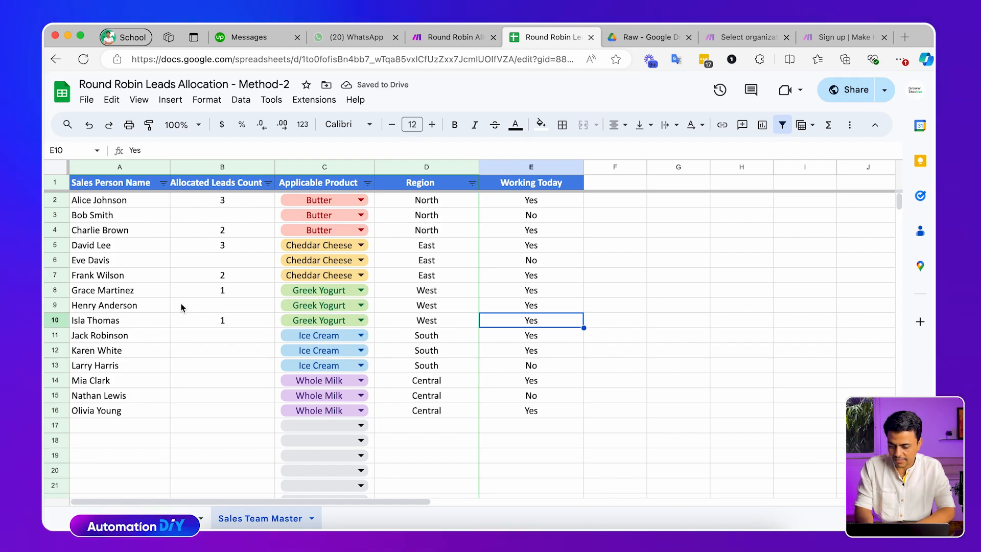
- Compare the Allocated Leads Count of the three Greek Yogurt salespeople and look over the Central region rows
left_click(210, 305)
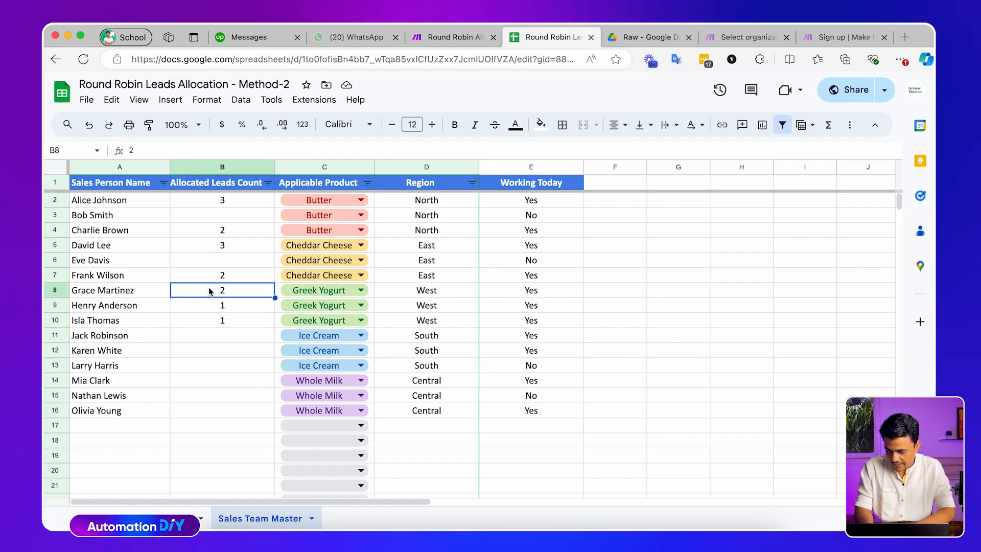
left_click(204, 321)
left_click(202, 304)
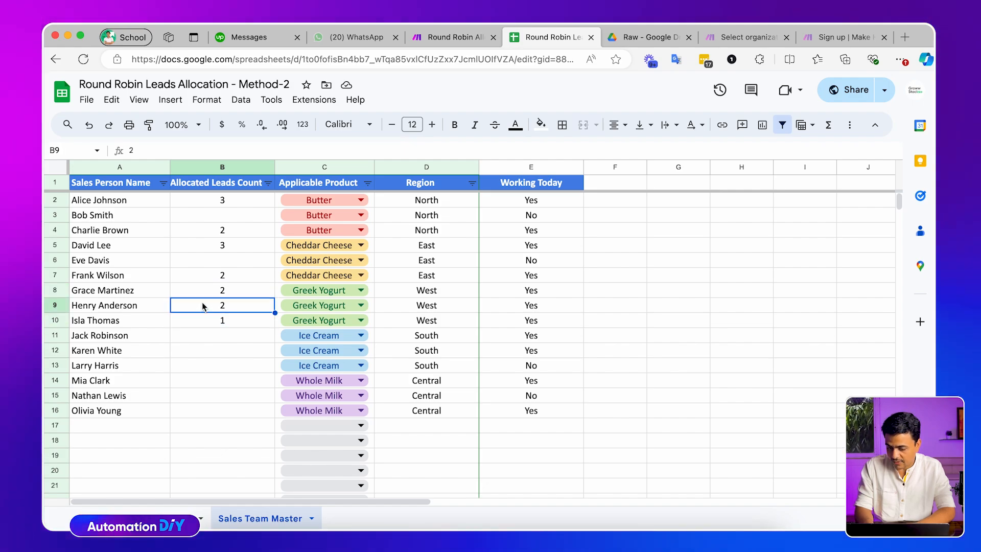
left_click_drag(395, 383, 412, 412)
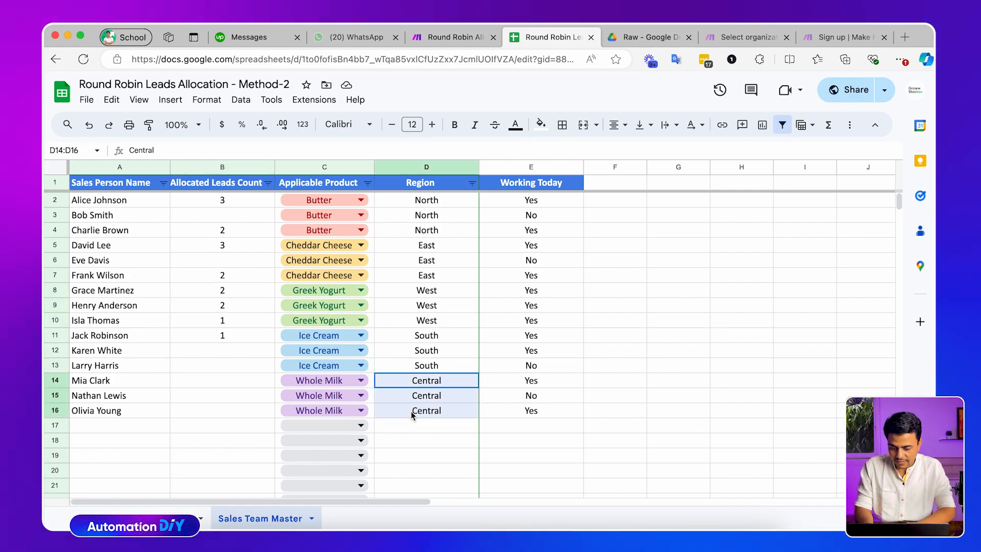
- Set Working Today to No in E14 for the first Whole Milk salesperson and check the Allocated Leads Count of the Whole Milk rows
left_click(530, 381)
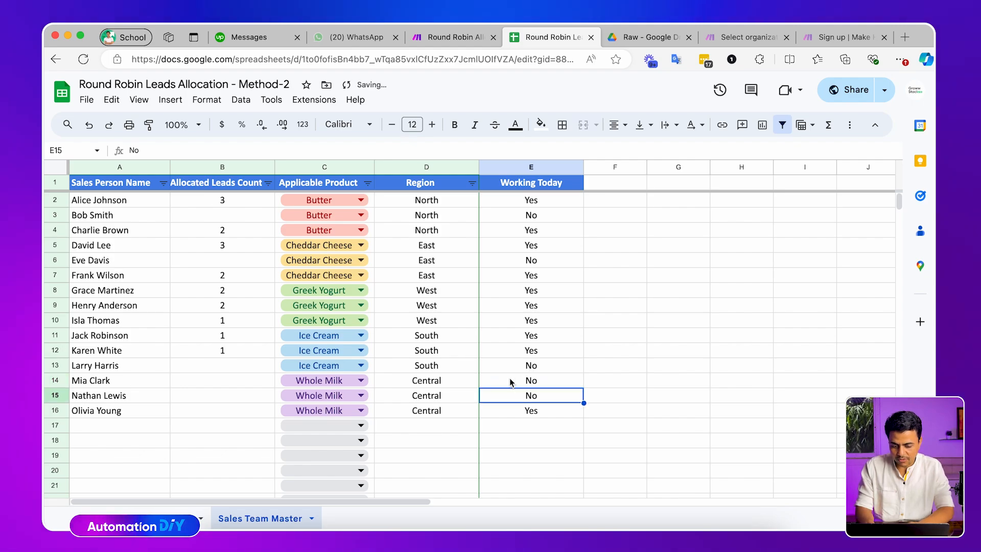
left_click_drag(138, 385, 138, 410)
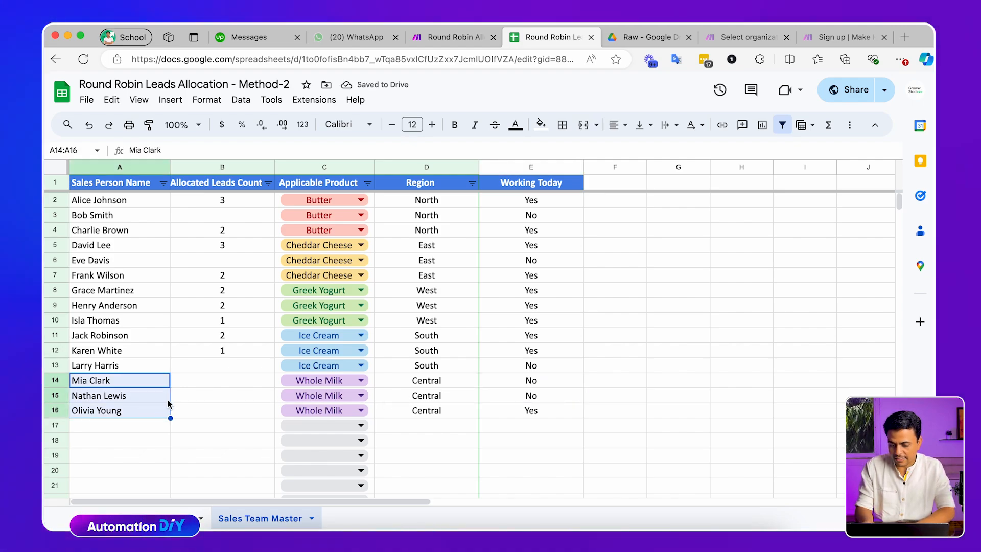
left_click(234, 335)
key("ctrl+c")
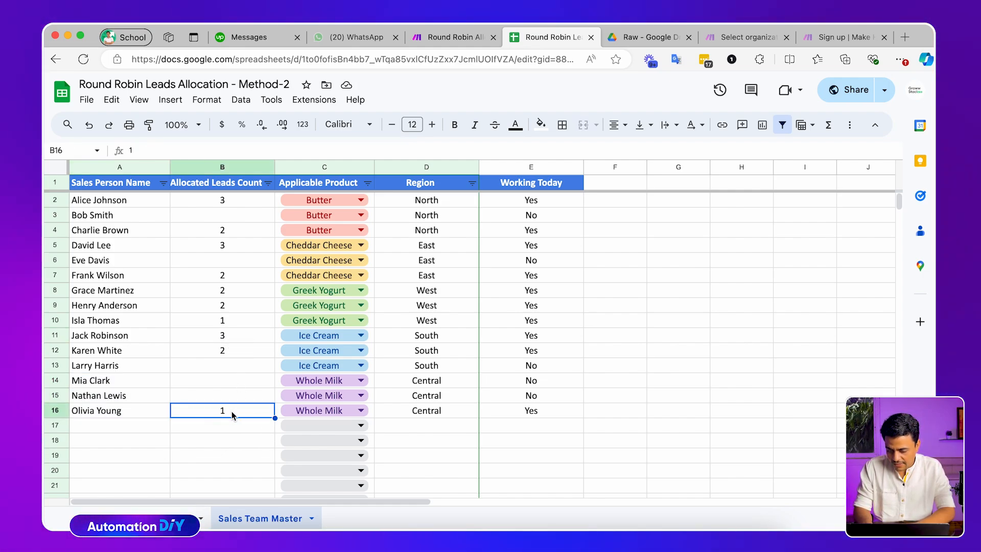
left_click(549, 384)
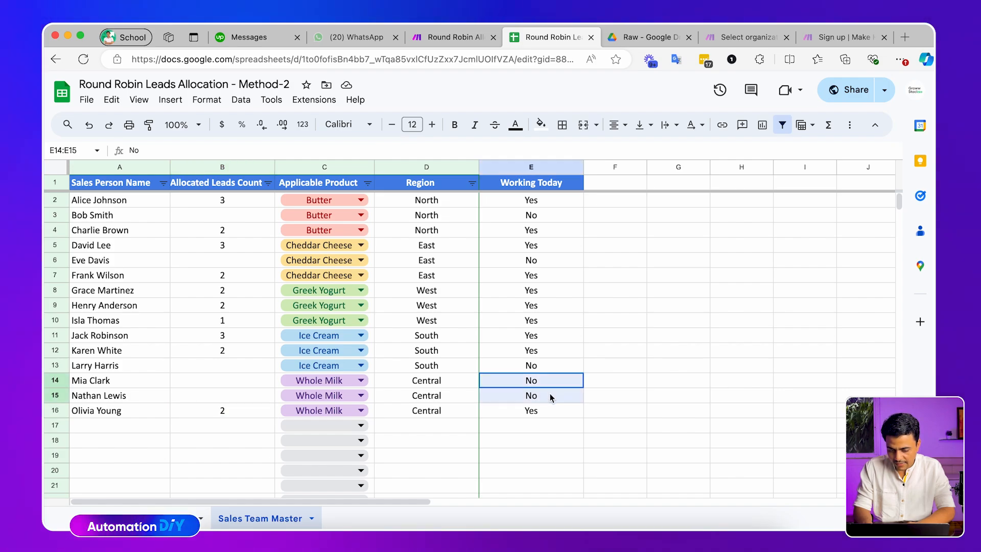
- Add a dropdown with the options No and Yes to the Working Today cells E2:E16
left_click_drag(542, 200, 533, 412)
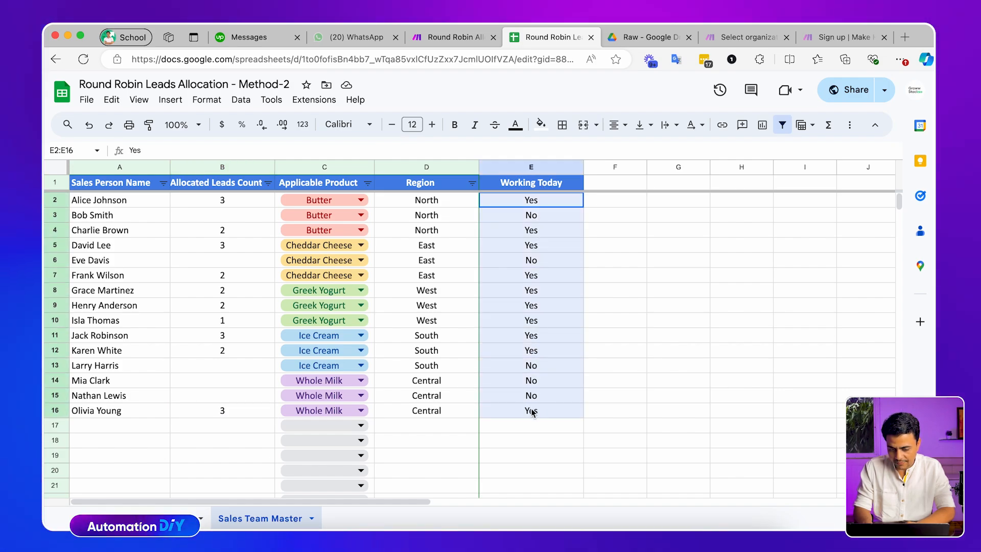
right_click(522, 299)
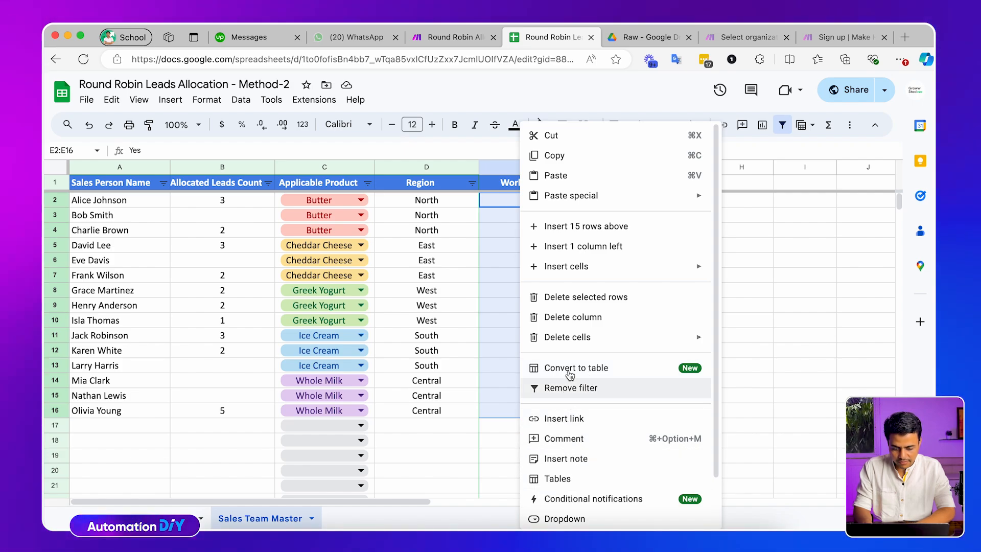
mouse_move(573, 348)
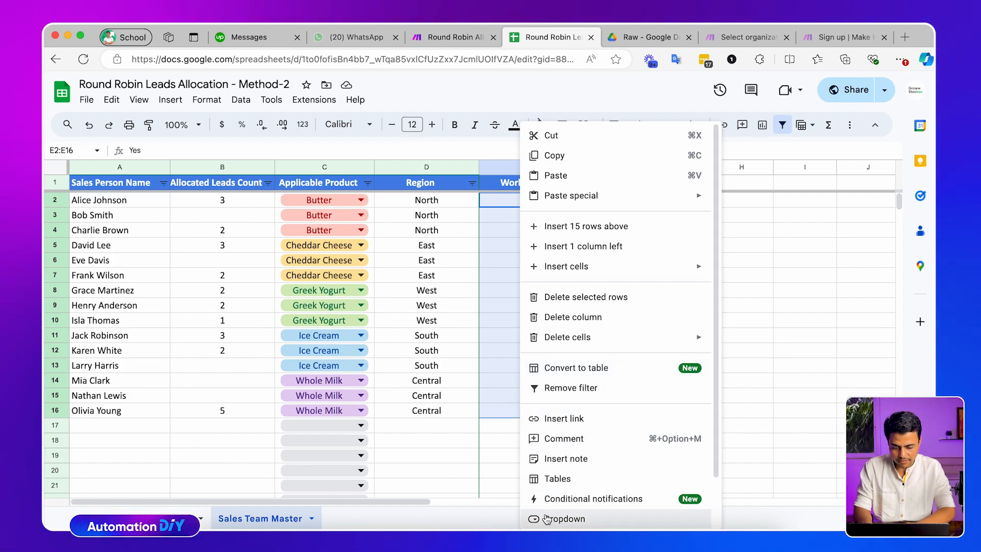
left_click(560, 505)
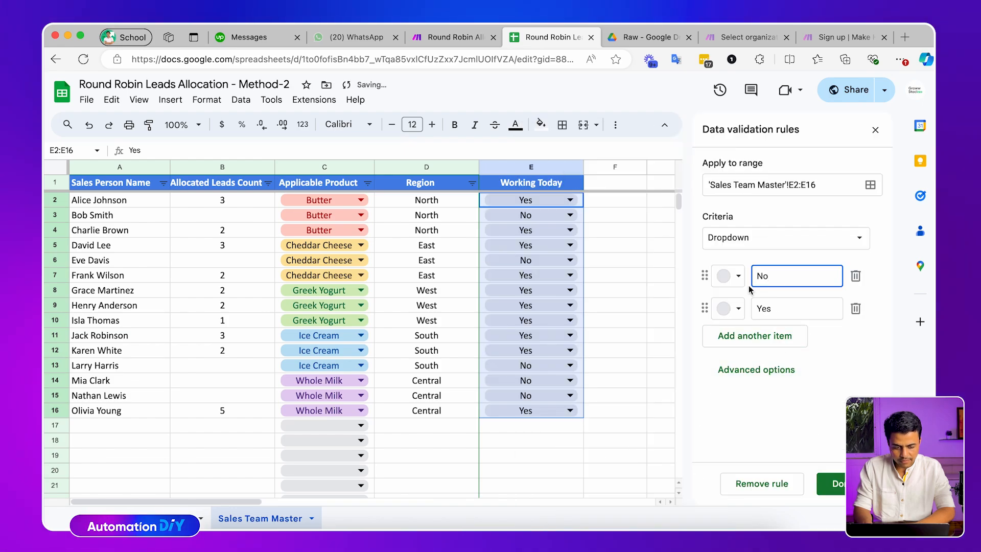
- Colour the No option light red and the Yes option light green in the Working Today dropdown, and save the validation rule
left_click(731, 276)
left_click(752, 322)
left_click(730, 308)
left_click(815, 354)
left_click(833, 483)
left_click(655, 378)
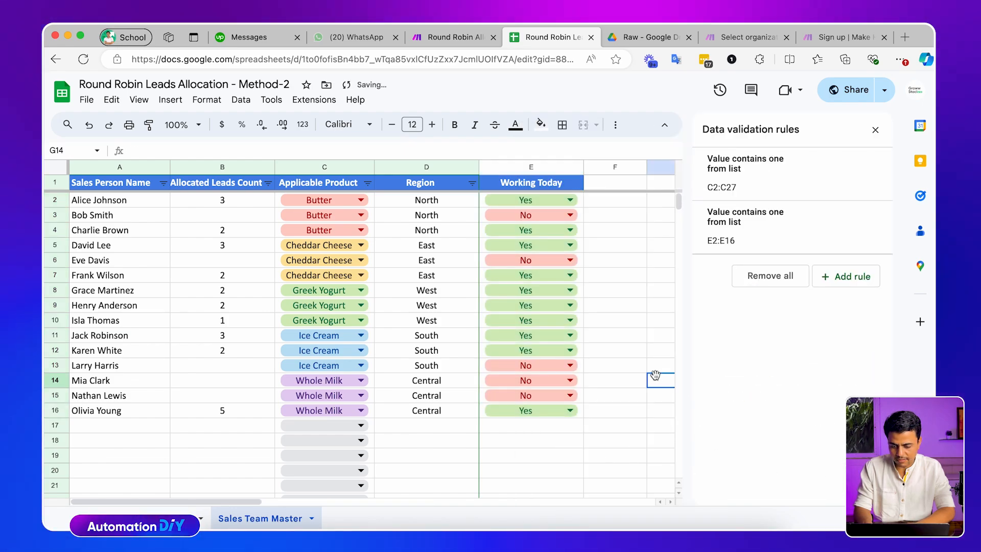
left_click(228, 408)
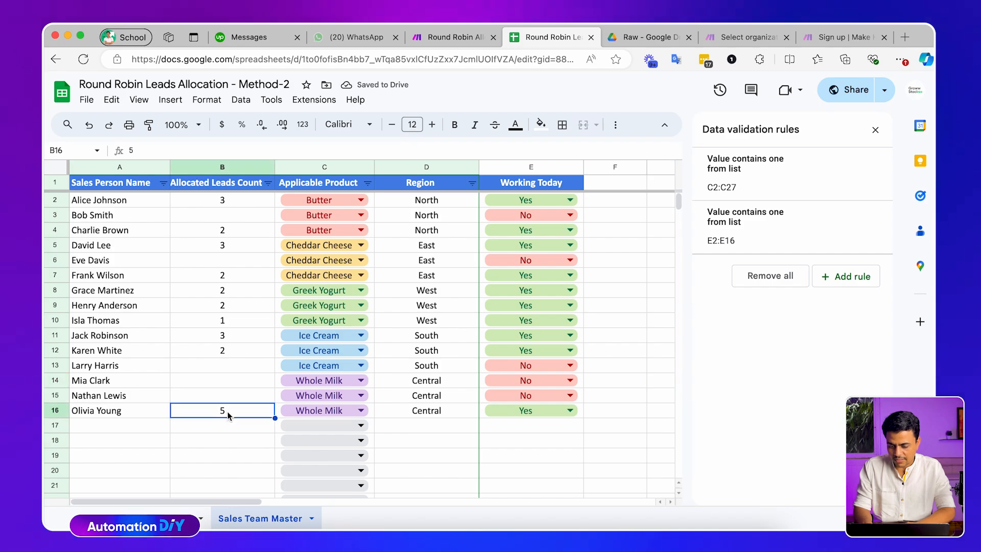
left_click(876, 132)
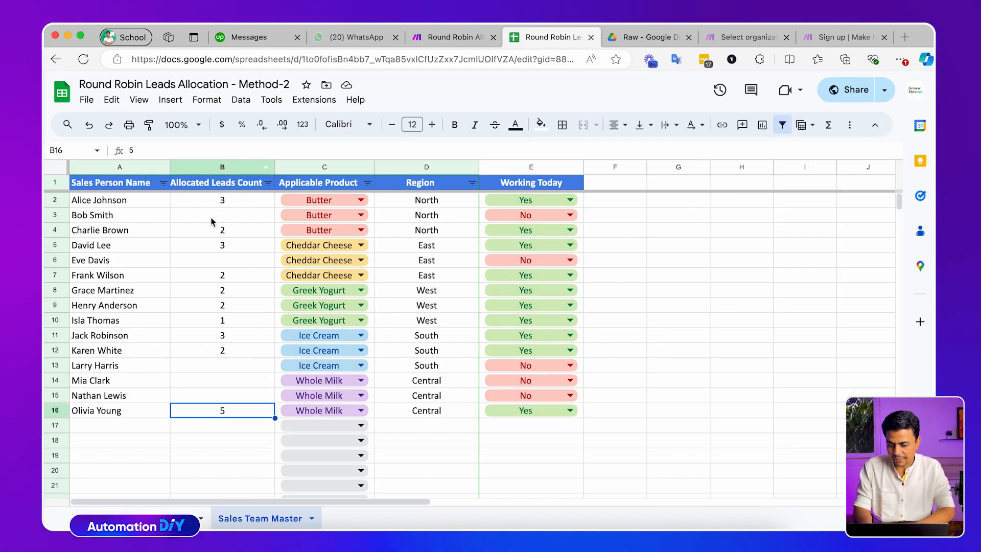
- Look over the allocated leads in the leads sheet and switch to the Round Robin Allocation Method-2 scenario in Make
left_click(184, 509)
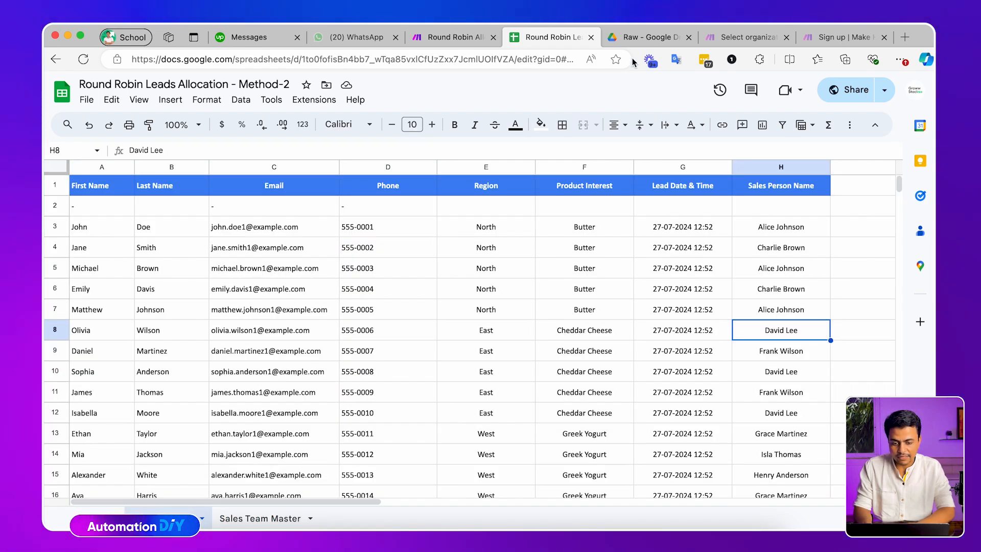
key("ctrl+shift+Tab")
left_click_drag(390, 146, 425, 155)
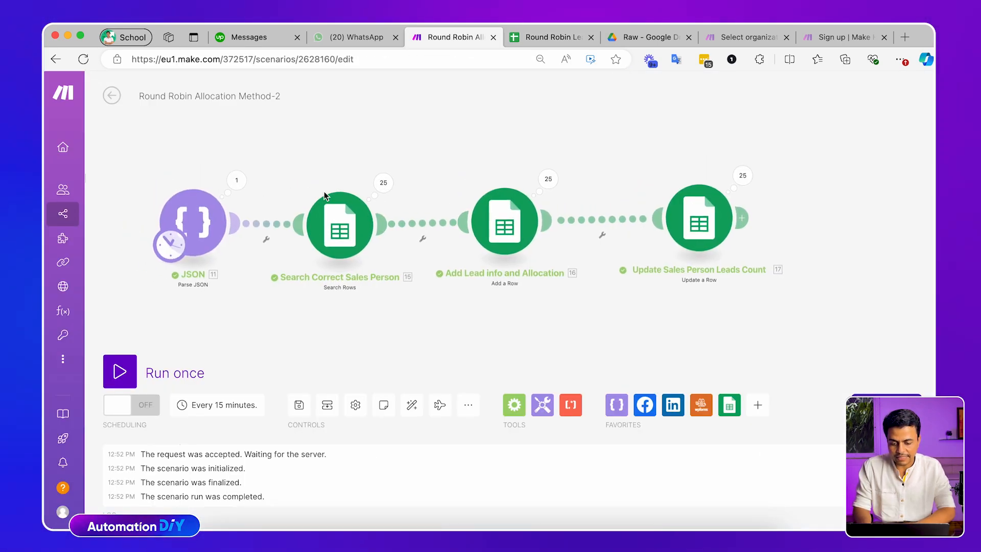